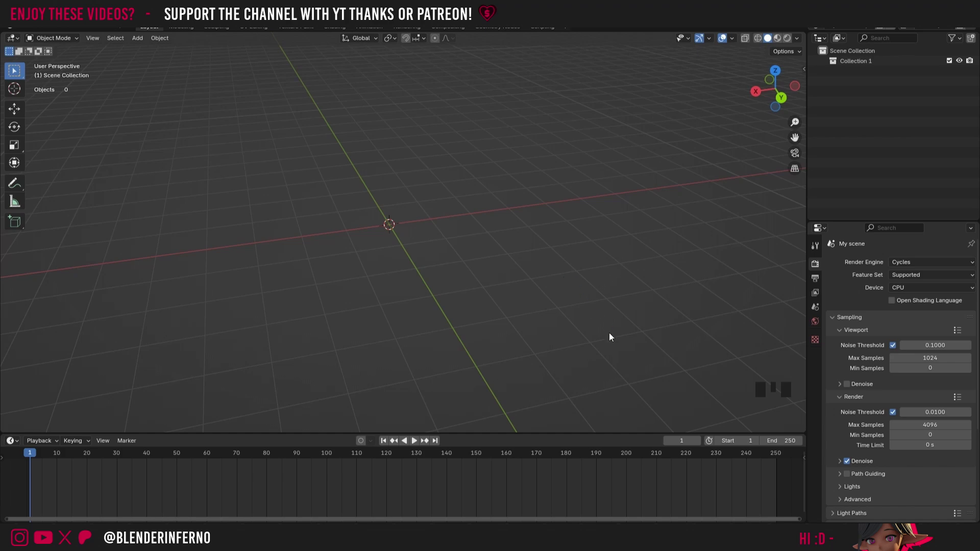
Switch to File Explorer, extract Square Tiles Pack (2).zip in the Downloads folder and open the extracted folder
key("alt+Tab")
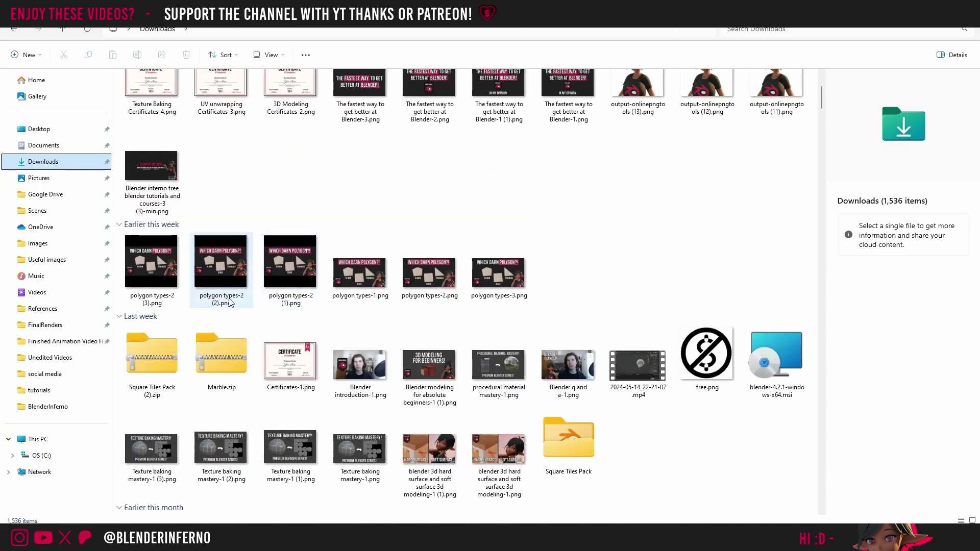
left_click(153, 357)
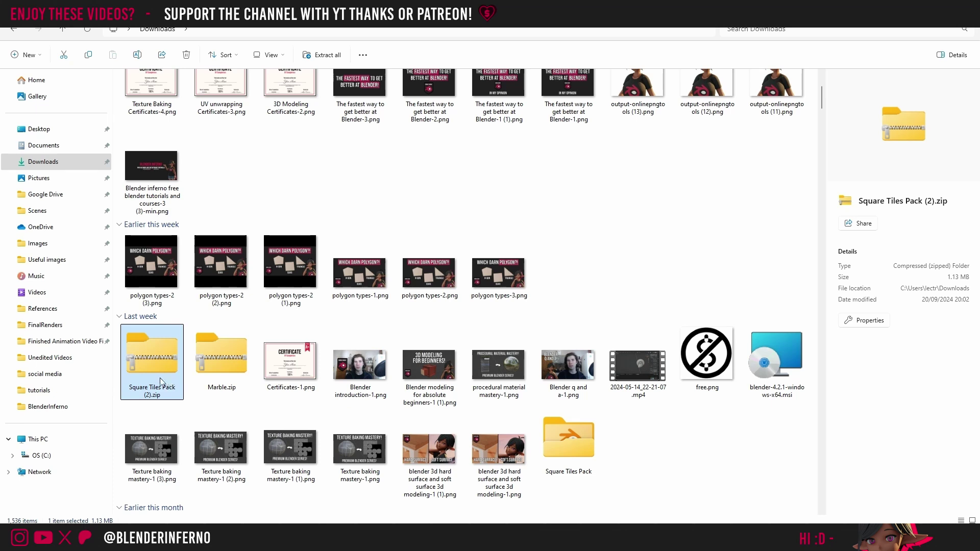
right_click(148, 354)
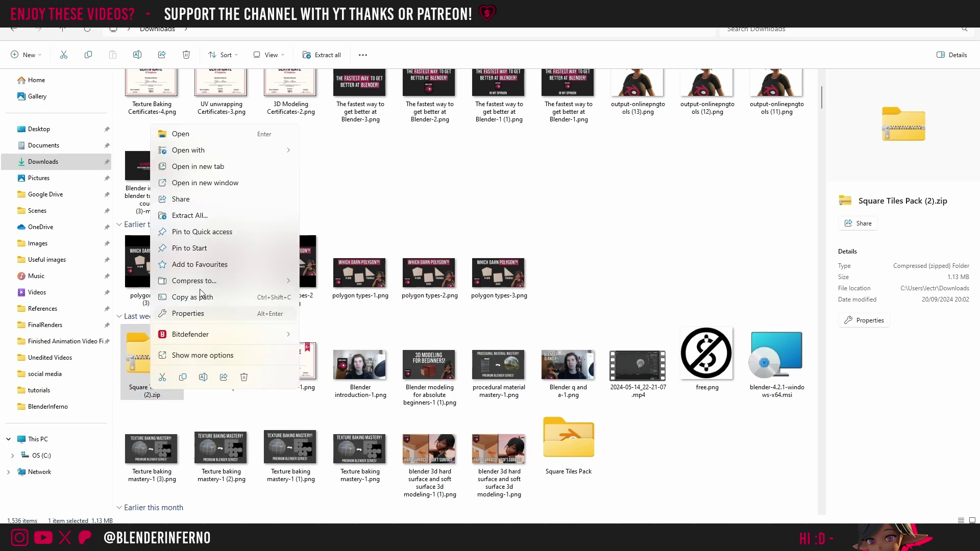
left_click(192, 214)
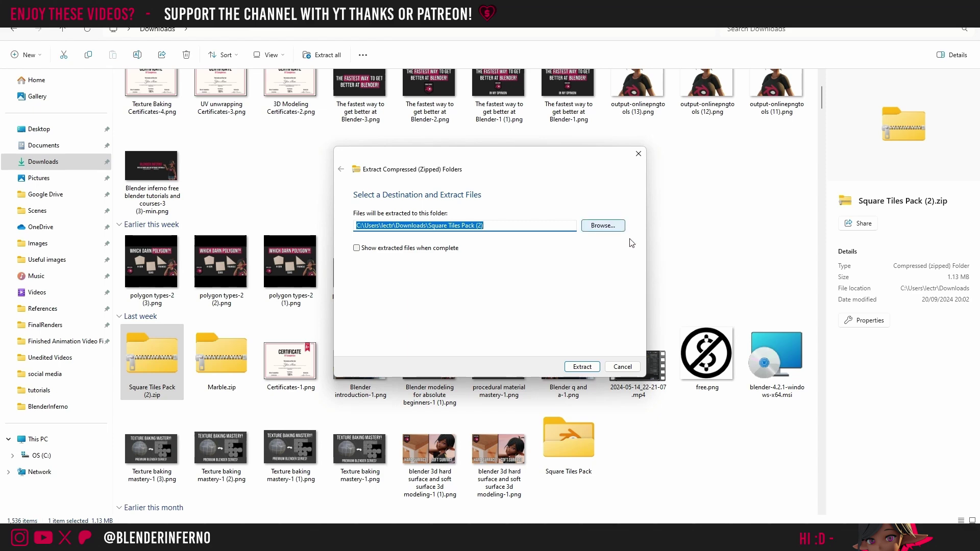
left_click(590, 367)
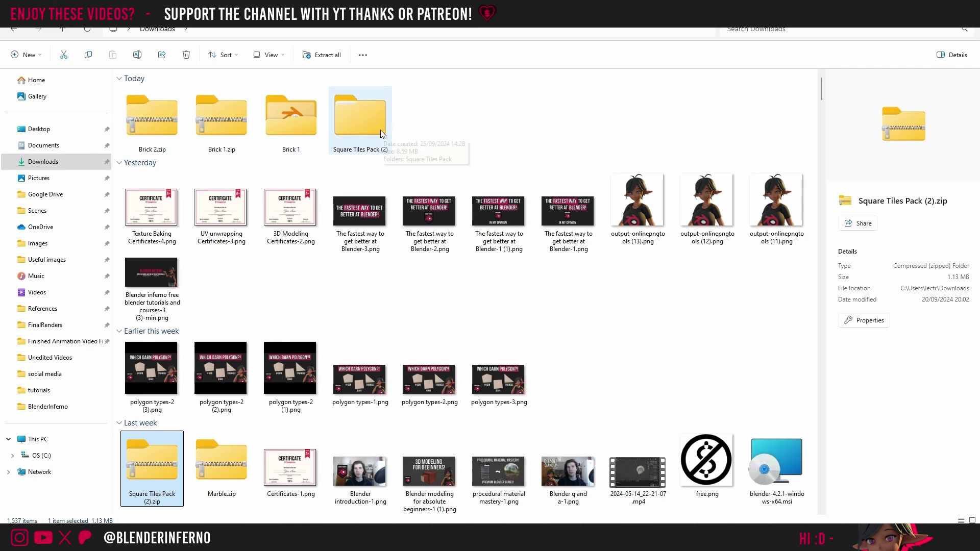
double_click(369, 122)
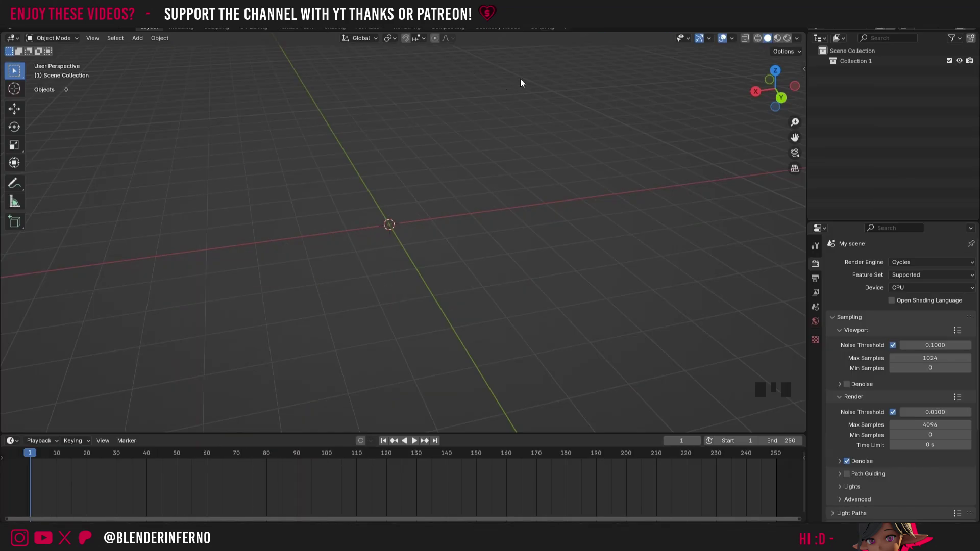
Return to Blender and add a UV sphere at the world origin
left_click(520, 82)
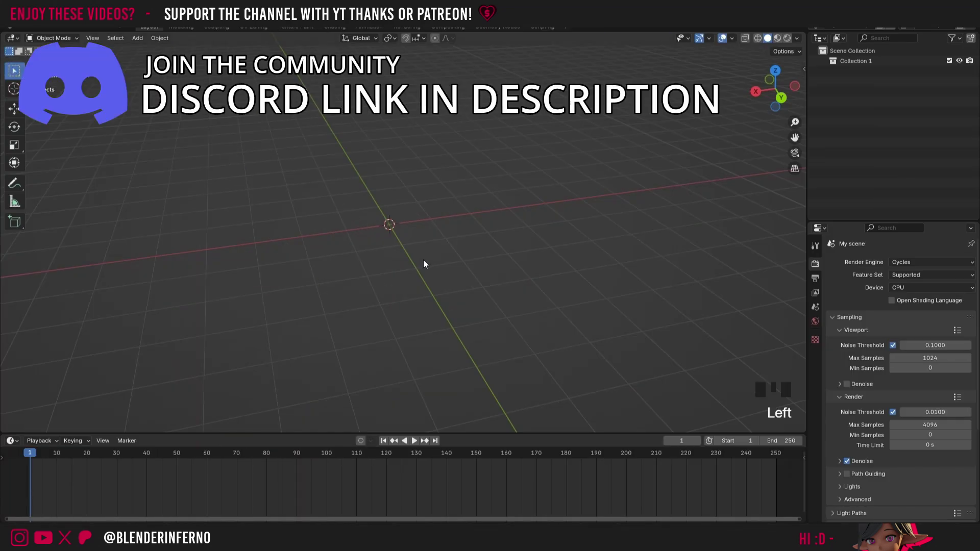
key("shift+a")
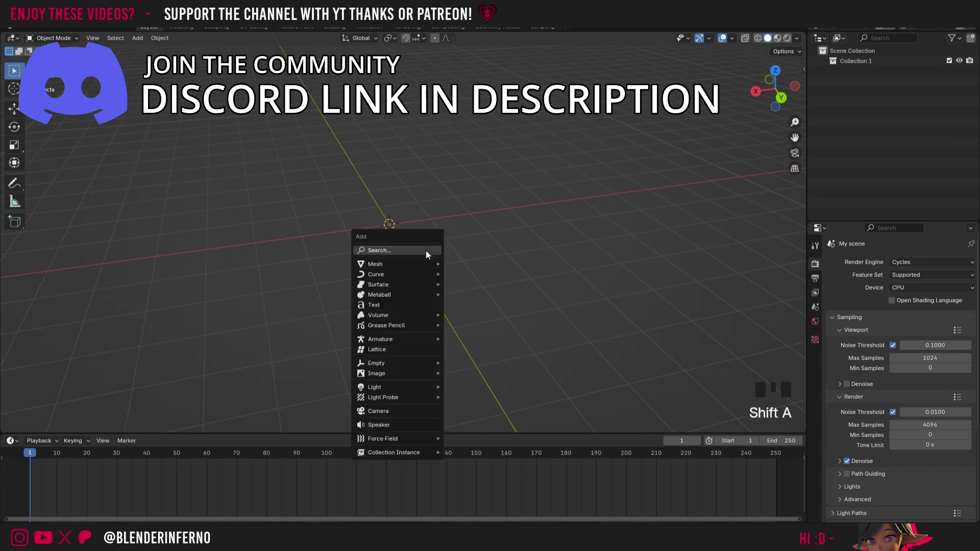
mouse_move(411, 262)
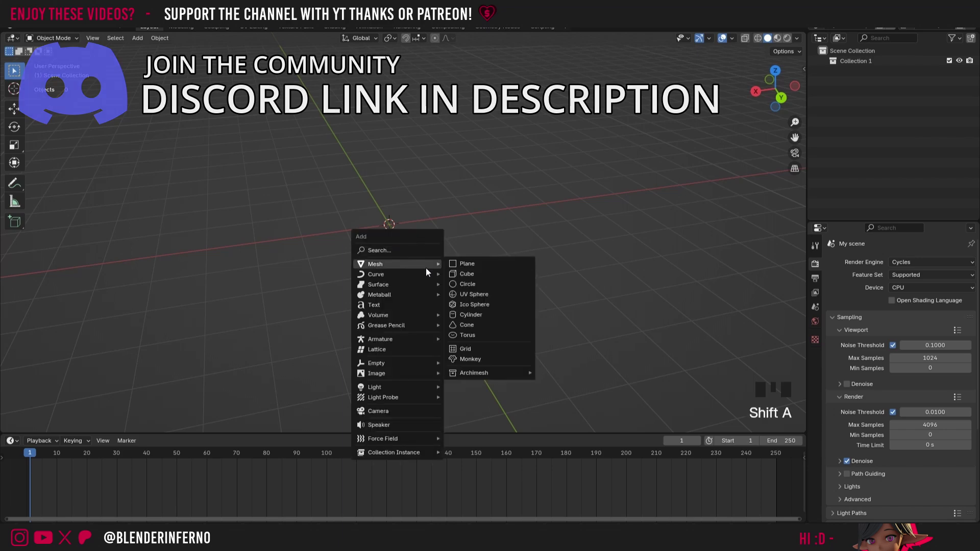
left_click(478, 298)
scroll(398, 215, "up", 4)
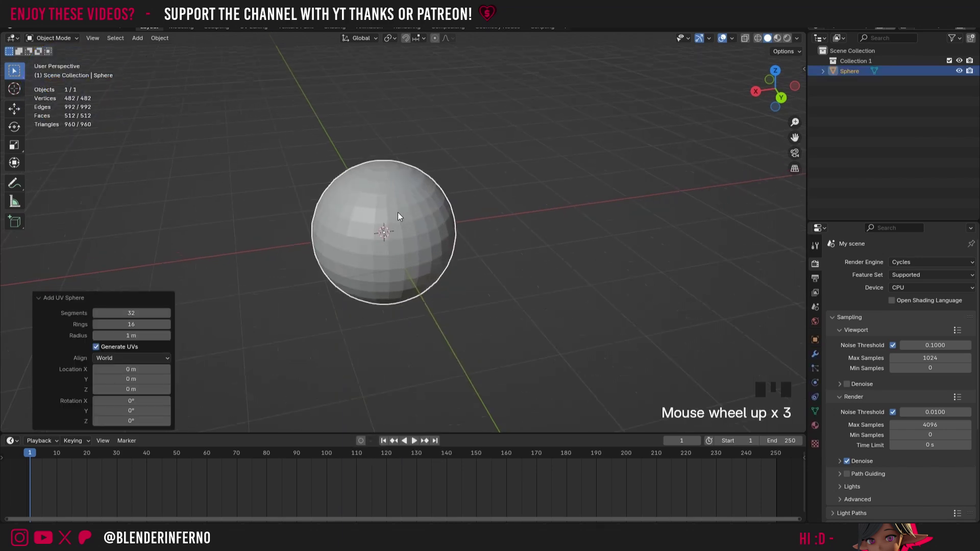
Set the UV sphere to 64 segments and 32 rings, and shade it smooth
left_click(90, 299)
left_click(53, 427)
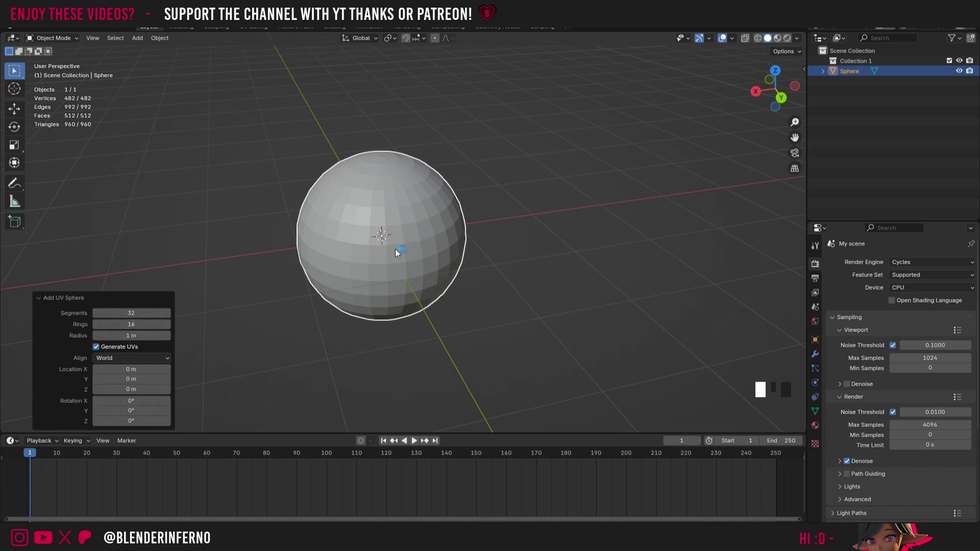
left_click(148, 312)
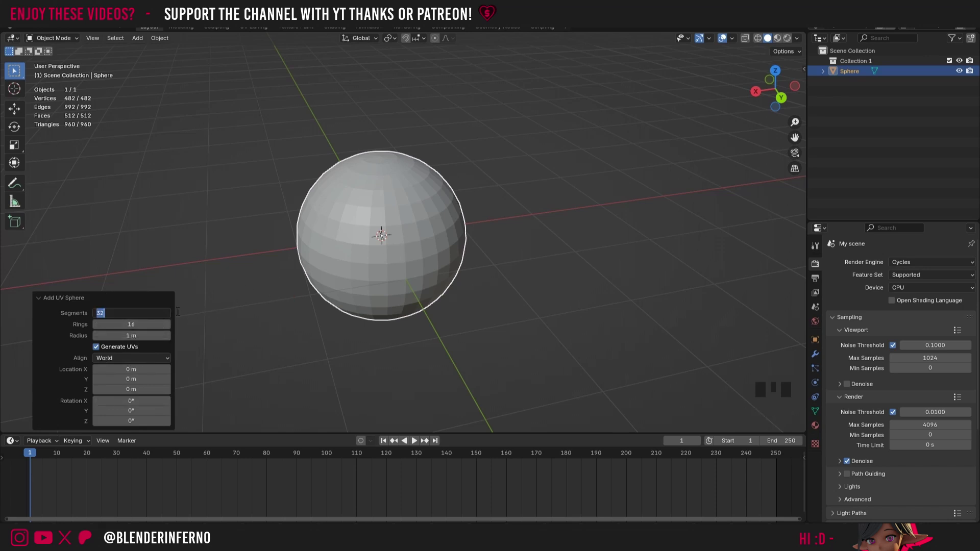
type("64")
left_click(144, 325)
type("32")
key("Return")
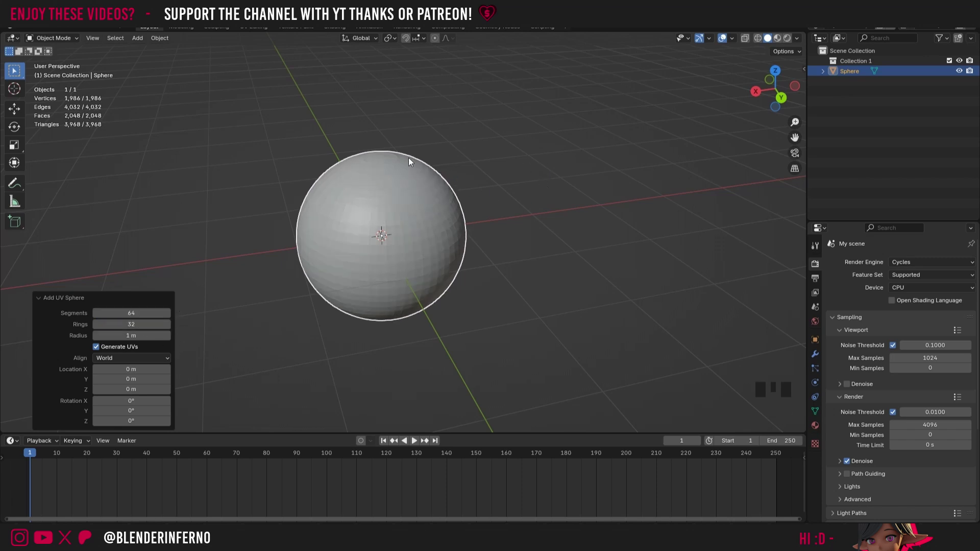
right_click(435, 180)
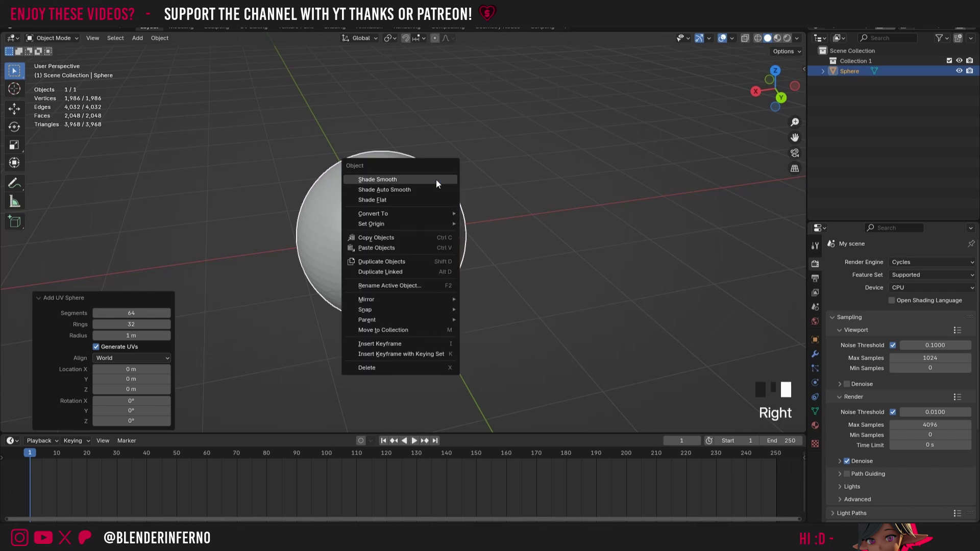
left_click(427, 179)
Change the timeline area to a Shader Editor, enlarge it upward and set its shader type to Object
left_click(11, 440)
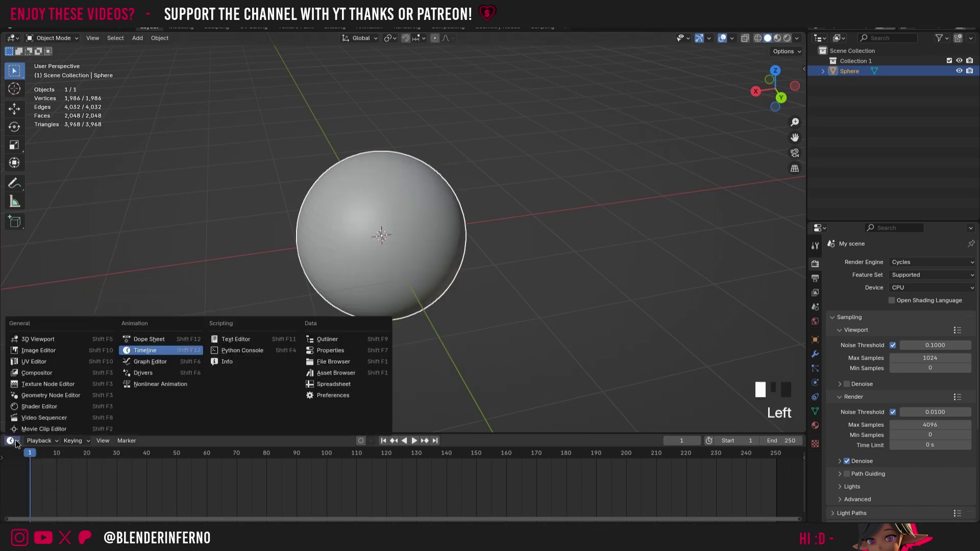
left_click(11, 440)
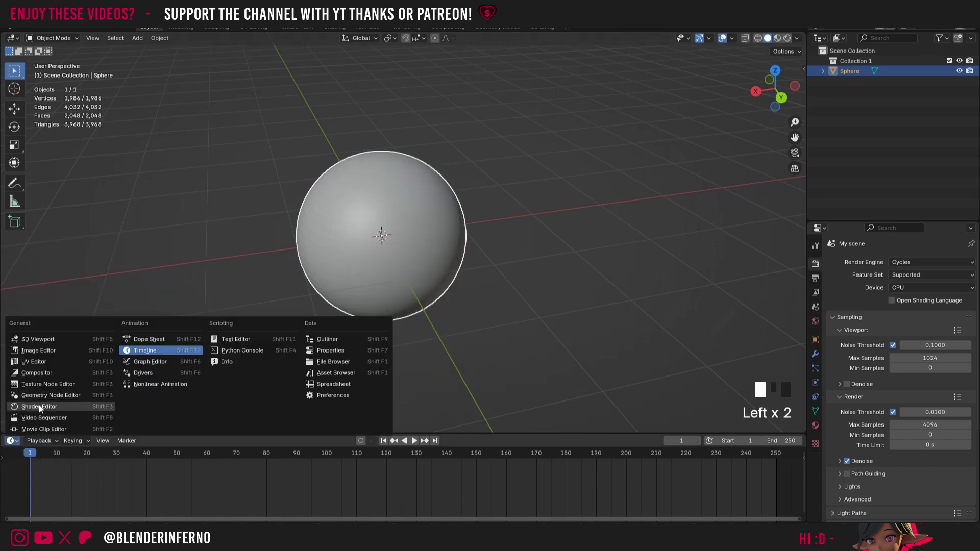
left_click(40, 406)
left_click_drag(194, 433, 189, 350)
left_click(46, 361)
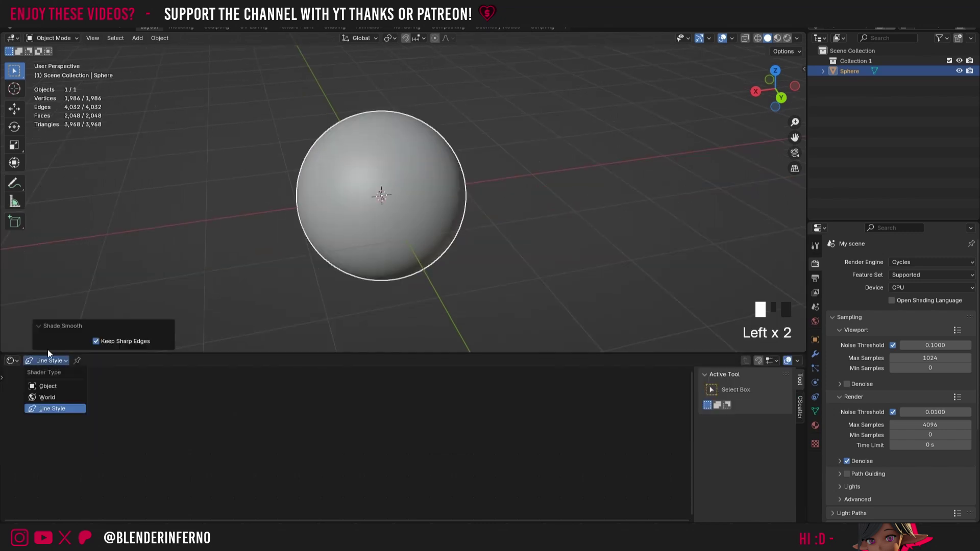
left_click(49, 386)
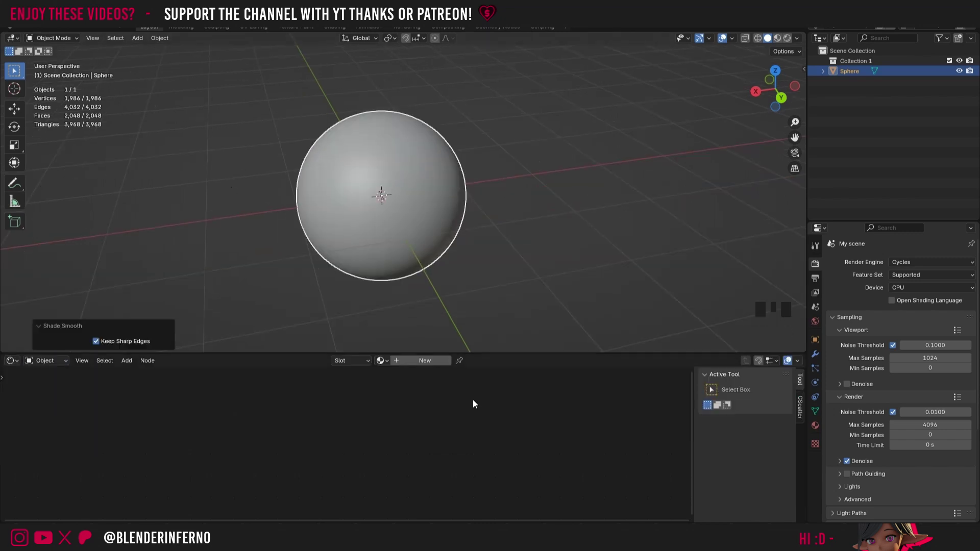
left_click(380, 360)
Append the Basic Tiles material from Basic Tiles.blend in the extracted Square Tiles Pack (2) folder
left_click(23, 29)
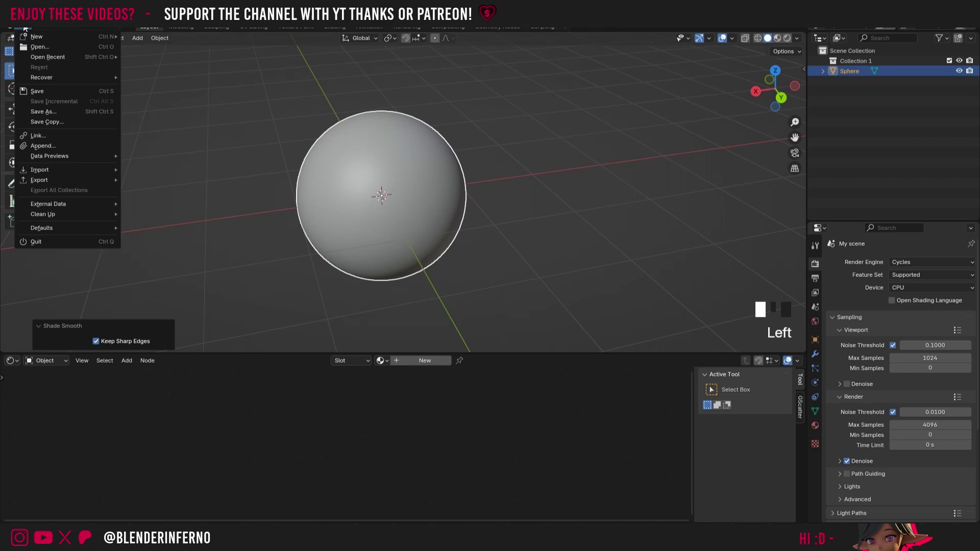
left_click(51, 147)
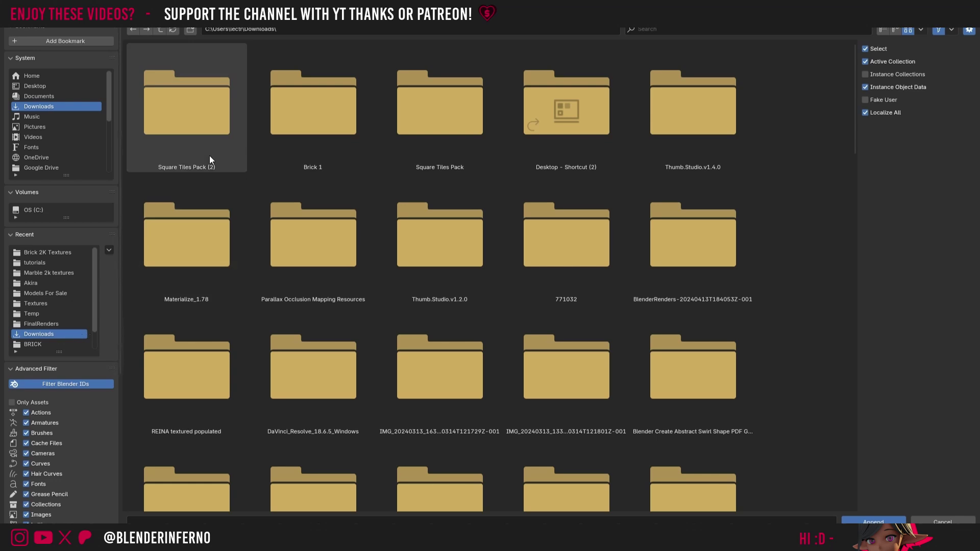
double_click(189, 123)
double_click(189, 122)
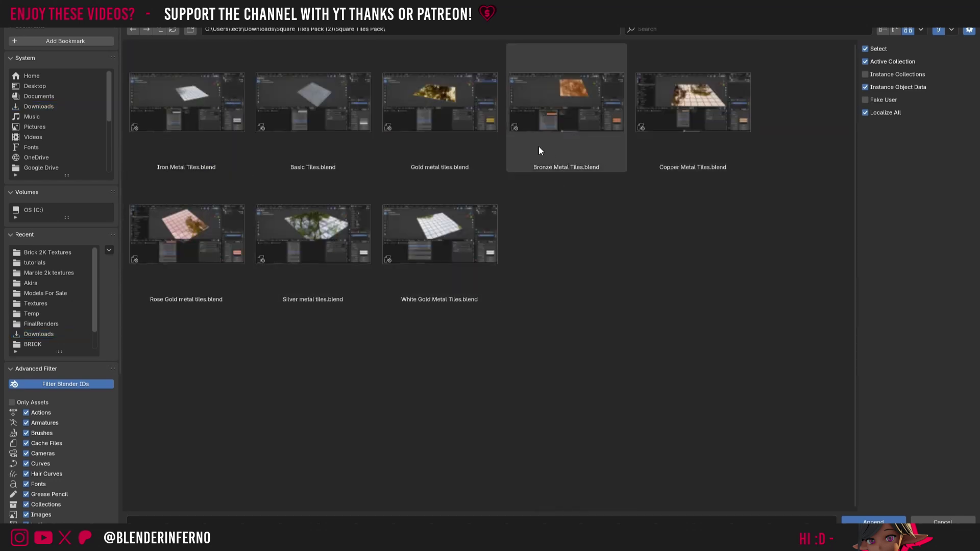
double_click(288, 154)
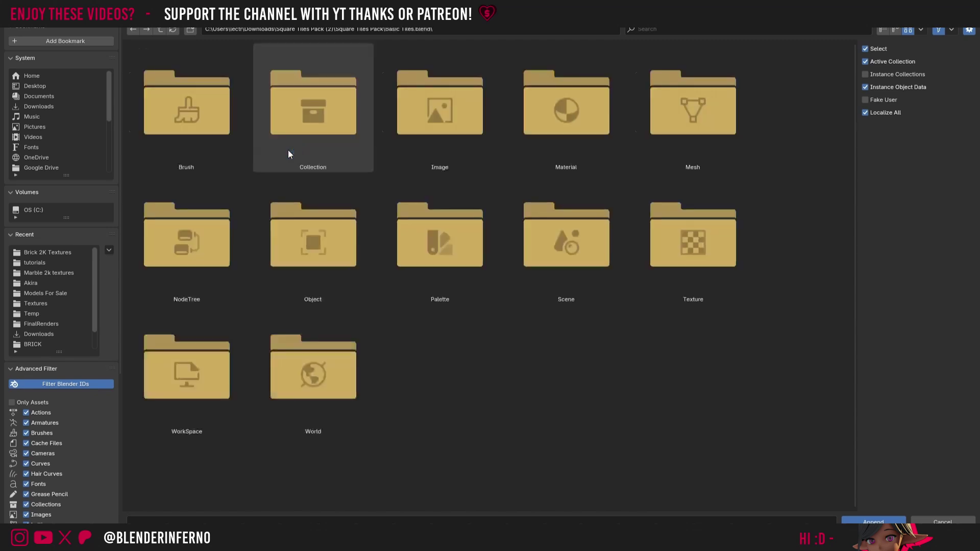
double_click(559, 136)
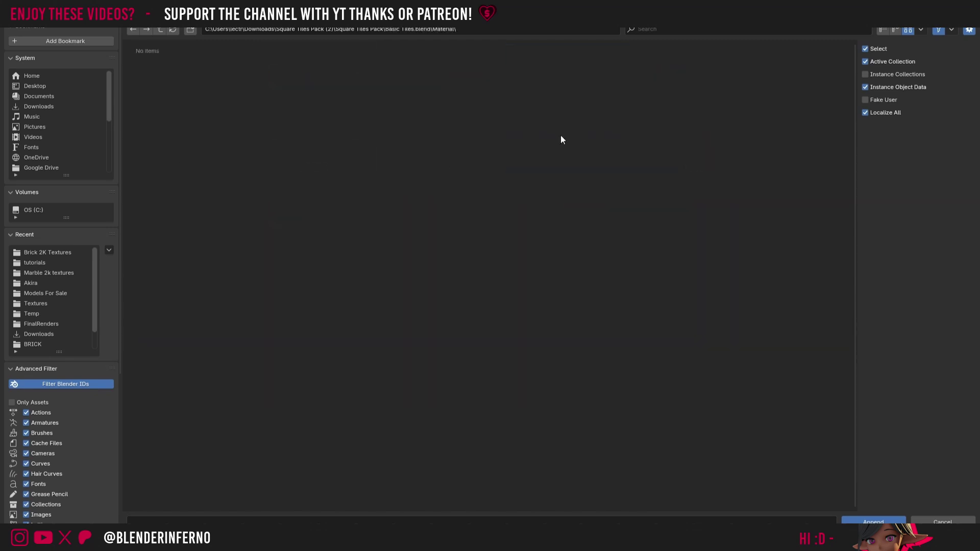
left_click(187, 81)
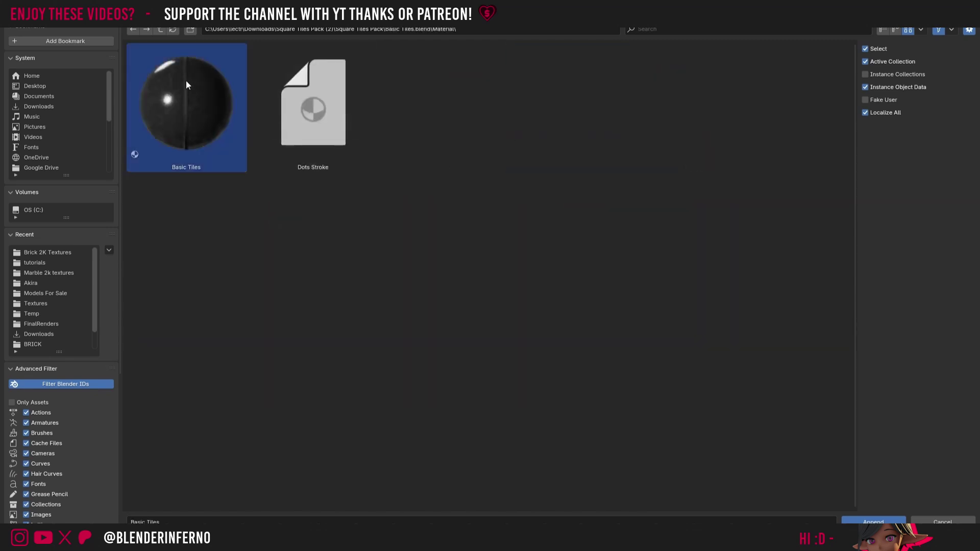
left_click(874, 521)
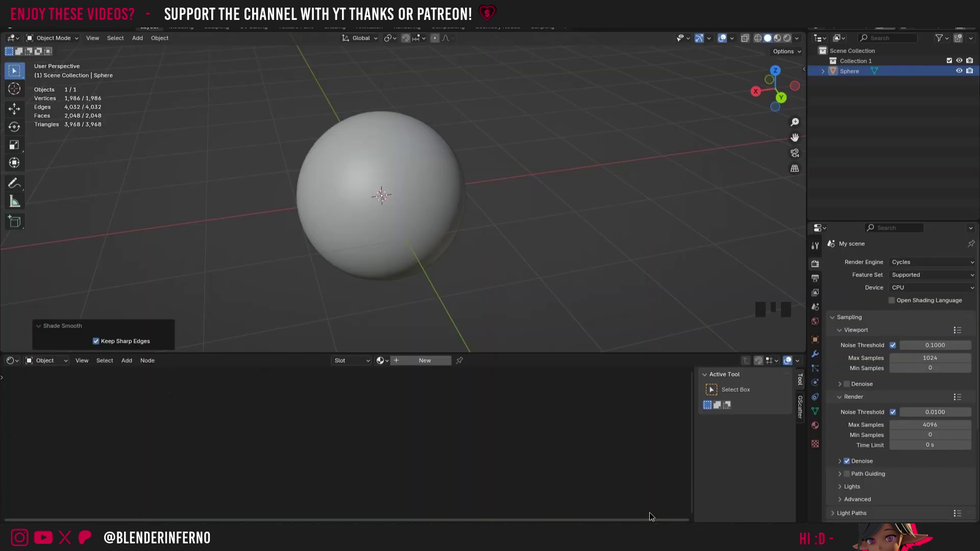
Assign the Basic Tiles material to the sphere and show the viewport in Material Preview shading
left_click(380, 360)
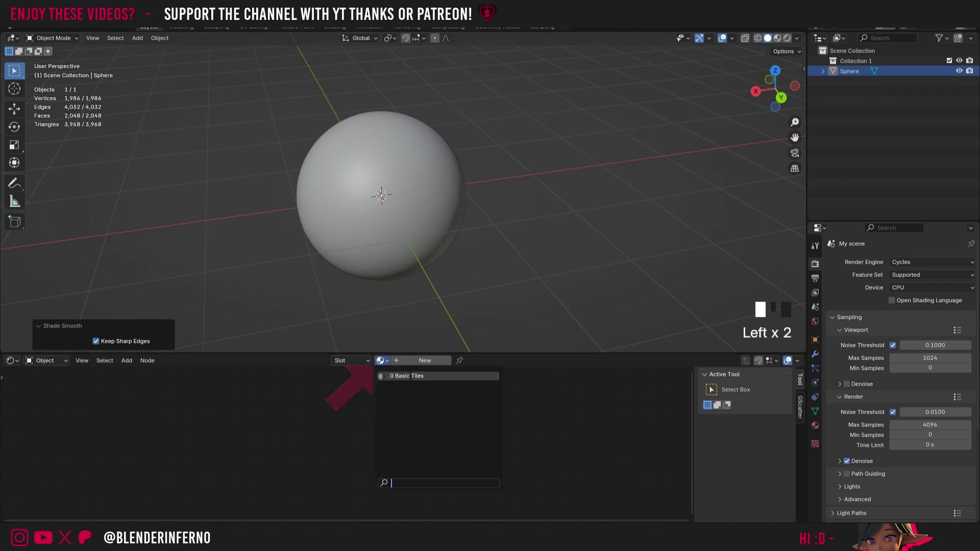
left_click(408, 376)
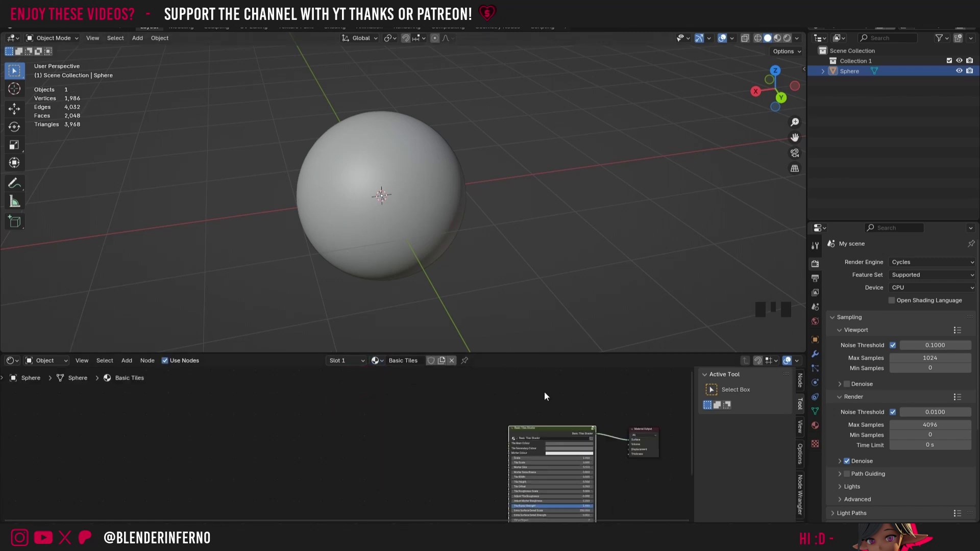
left_click(776, 39)
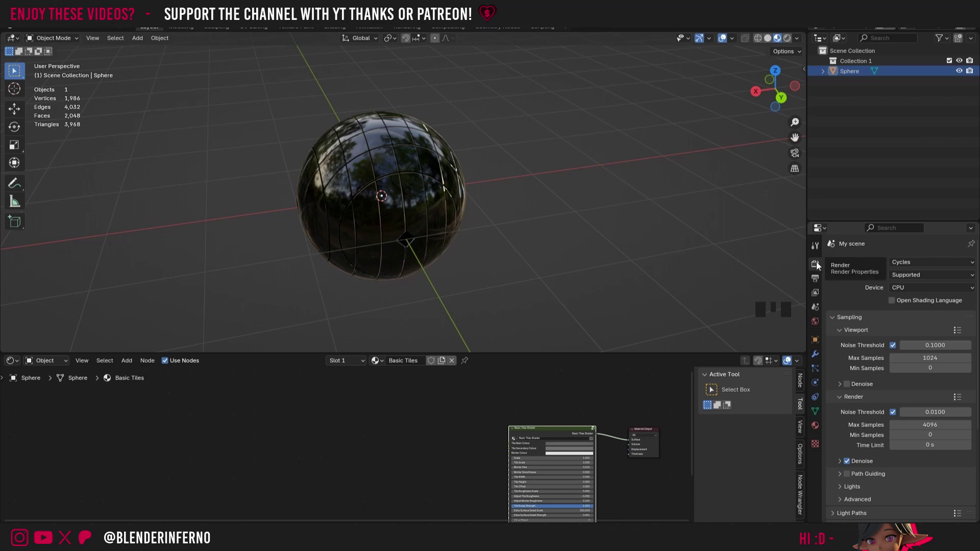
Set the render engine to EEVEE and enable raytracing with a max roughness of 1
left_click(920, 260)
left_click(914, 275)
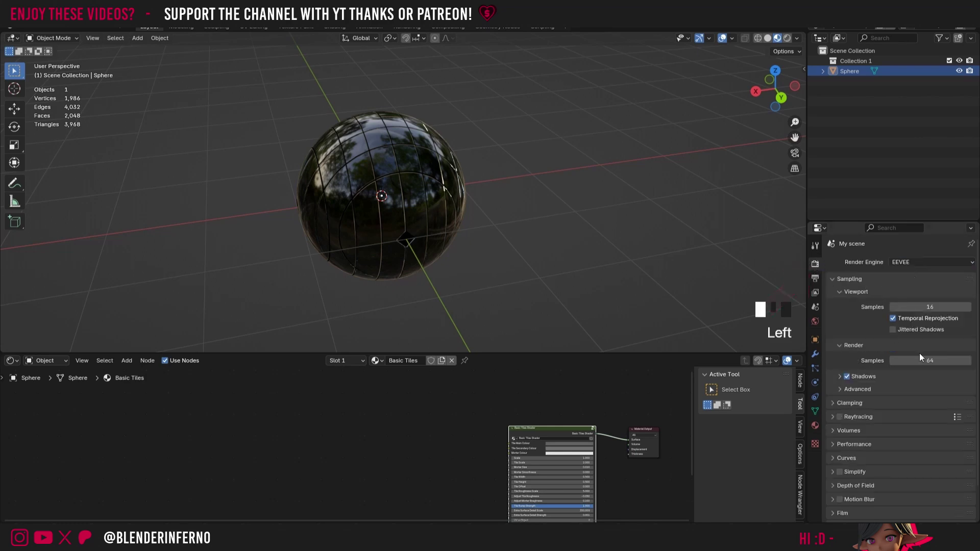
scroll(847, 376, "down", 2)
left_click(831, 378)
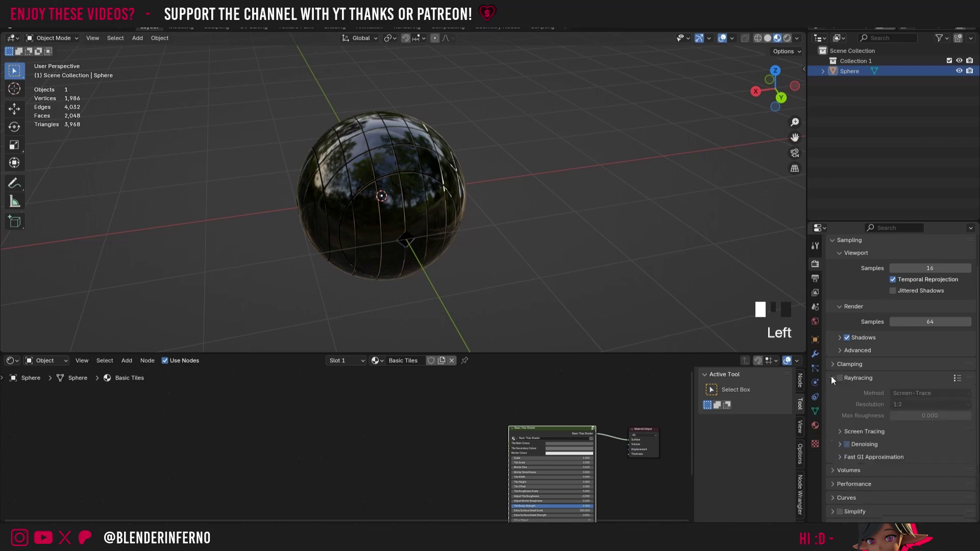
left_click(841, 377)
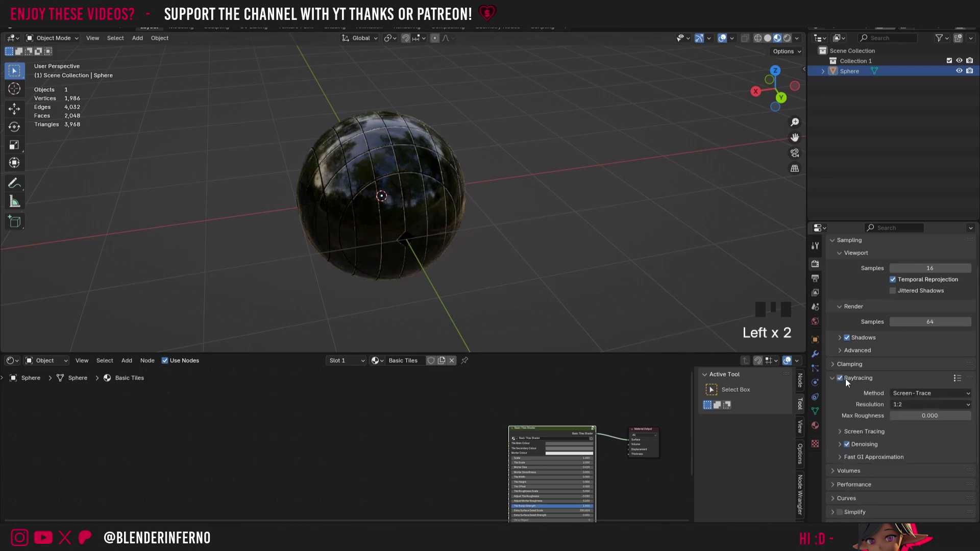
left_click(898, 415)
type("1")
key("Return")
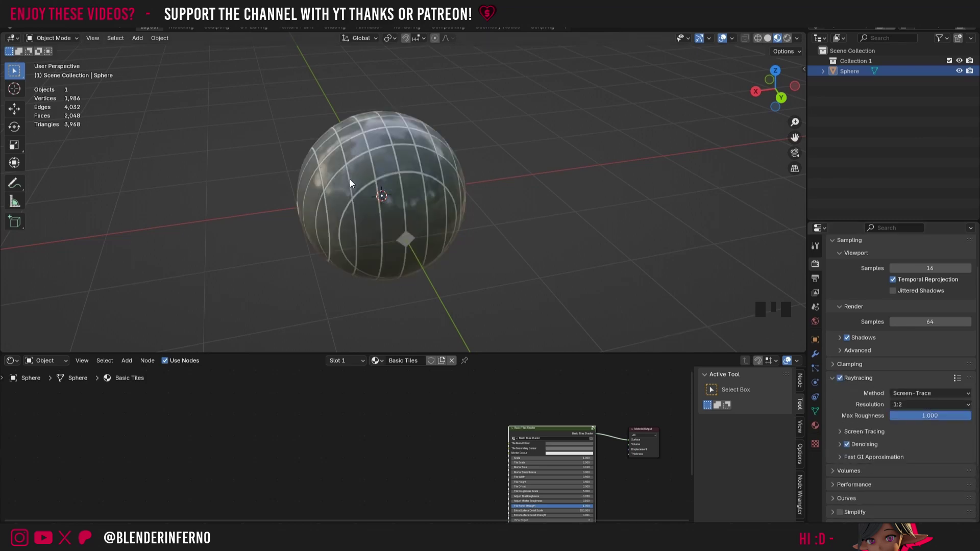
Select the tiled sphere and split the 3D viewport vertically into two side-by-side areas
scroll(367, 153, "up", 2)
left_click_drag(775, 88, 590, 139)
scroll(569, 126, "down", 3)
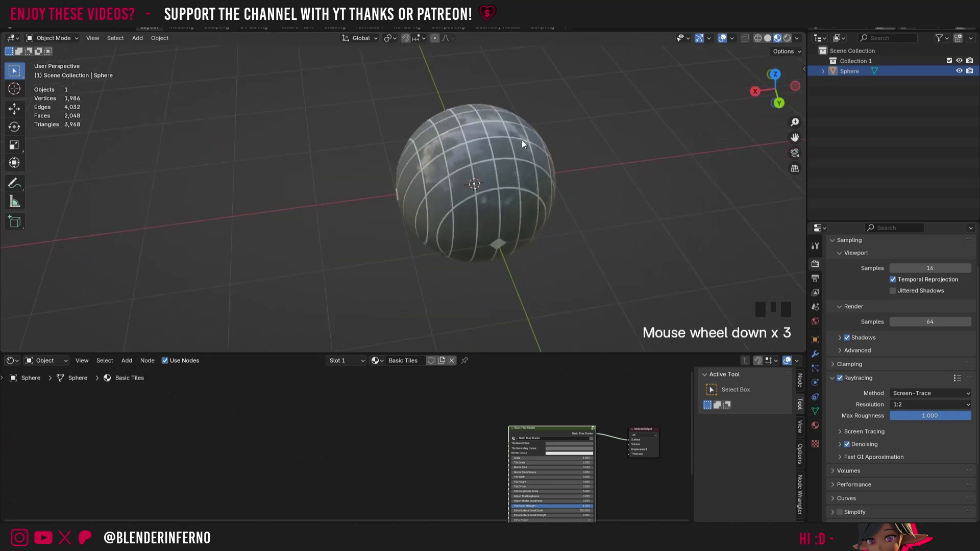
left_click(518, 198)
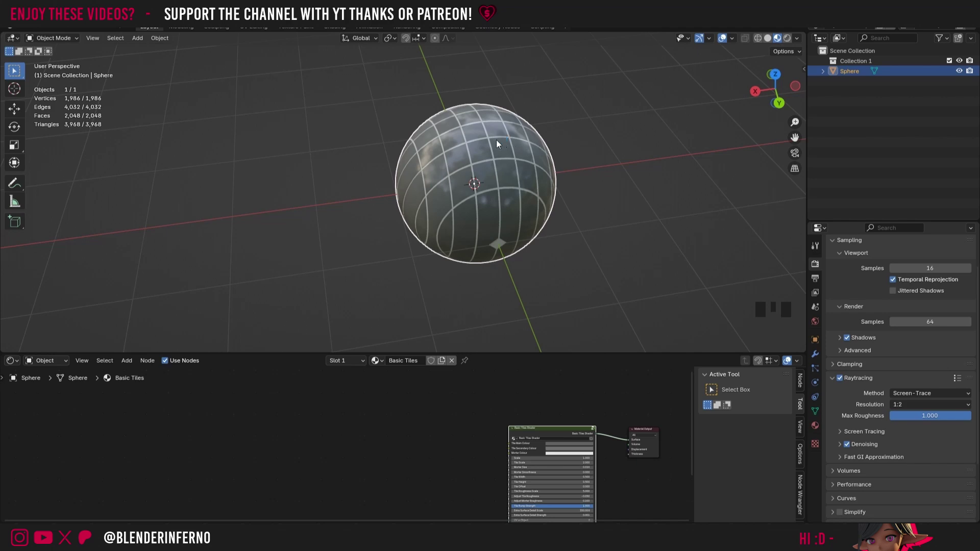
right_click(240, 59)
left_click_drag(3, 34, 286, 61)
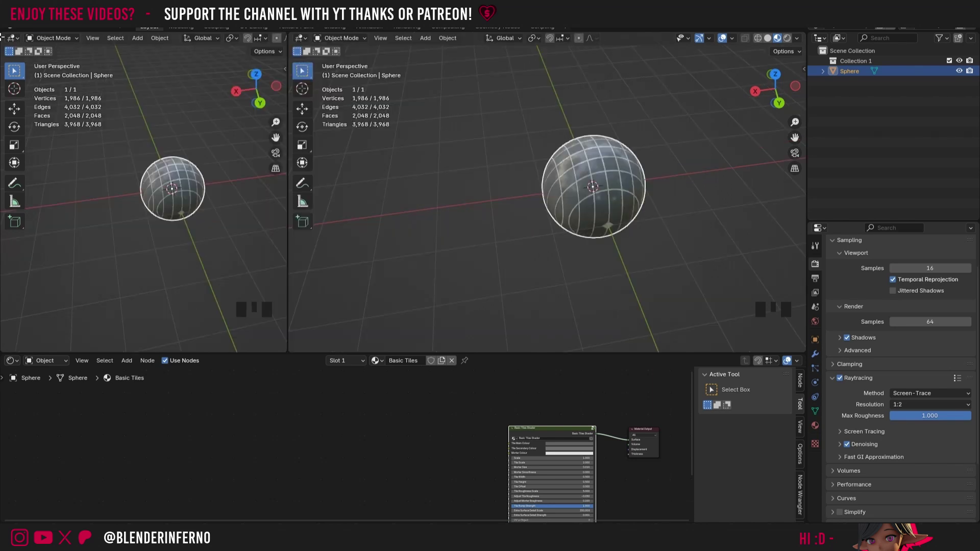
Switch the narrower viewport to the Image Editor and display the UV layout of the whole sphere mesh in Edit Mode
left_click(12, 39)
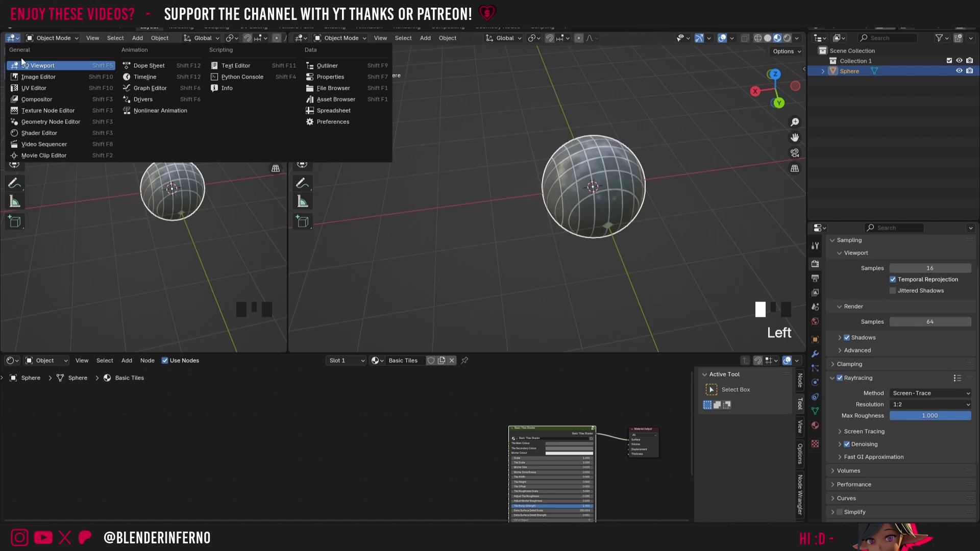
left_click(41, 77)
scroll(630, 189, "up", 4)
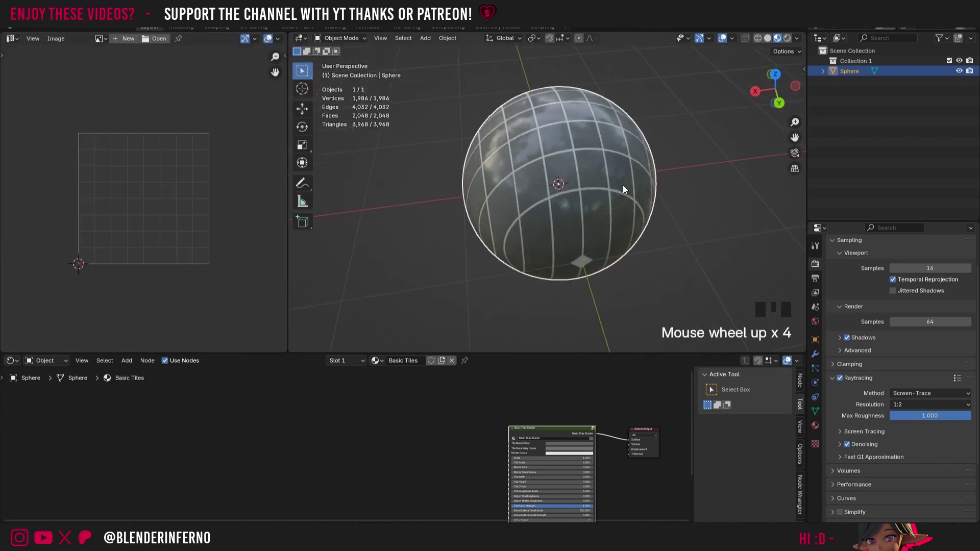
key("Tab")
key("a")
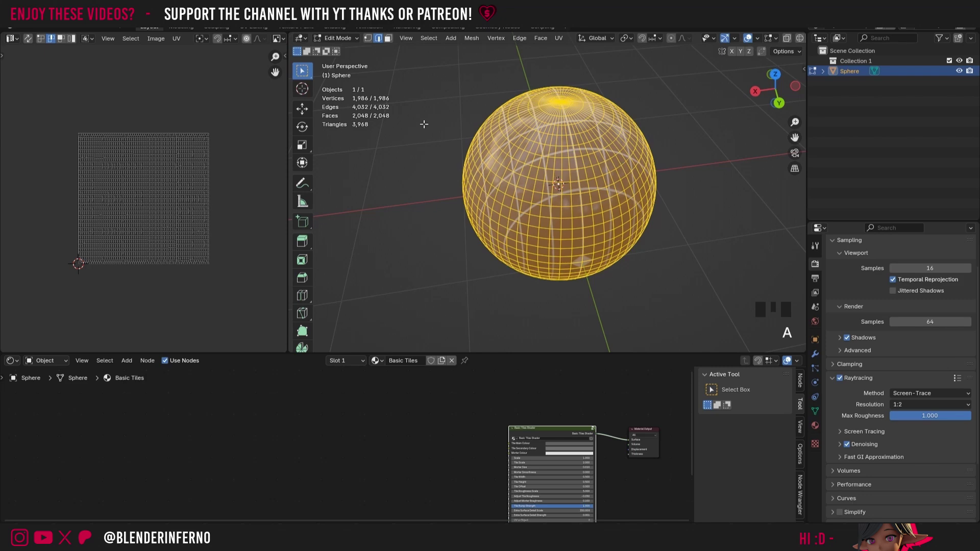
scroll(176, 134, "up", 7)
scroll(142, 130, "down", 1)
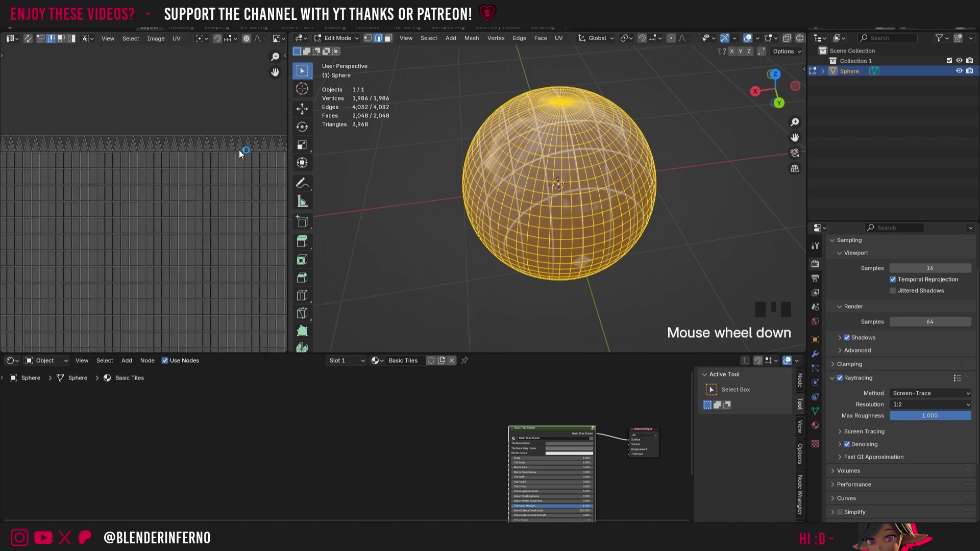
scroll(237, 155, "down", 4)
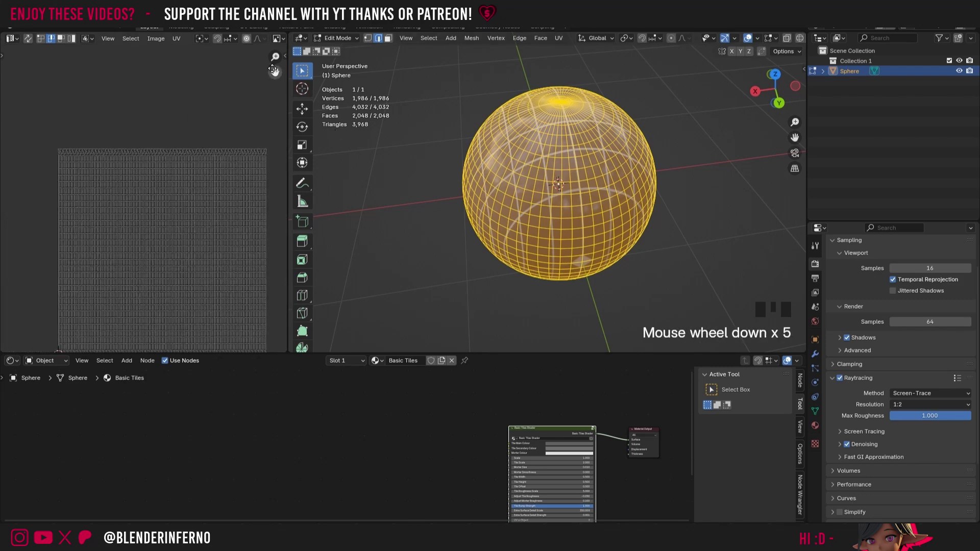
left_click_drag(274, 70, 246, 17)
Set the Basic Tiles Shader's UV or Object value to 1
scroll(597, 440, "down", 4)
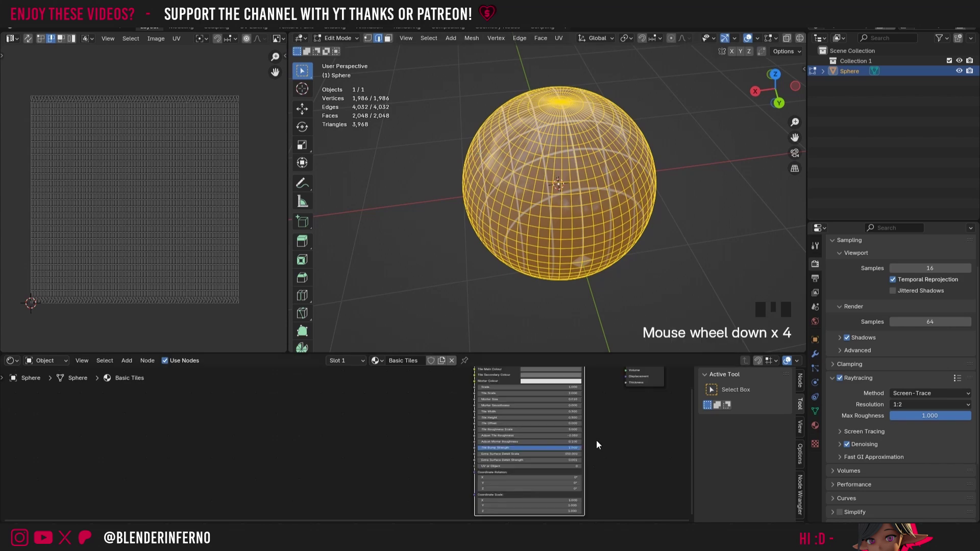
scroll(596, 390, "down", 2)
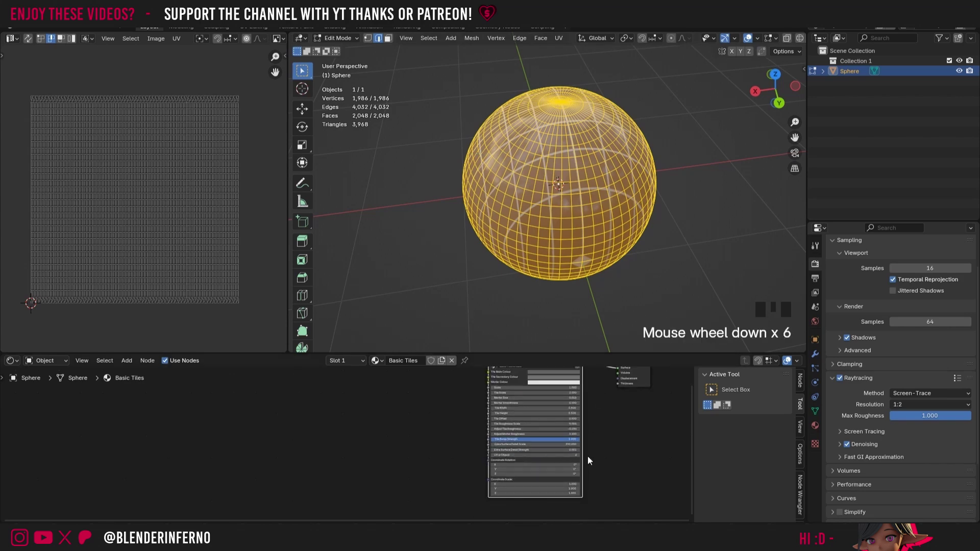
scroll(589, 460, "up", 6)
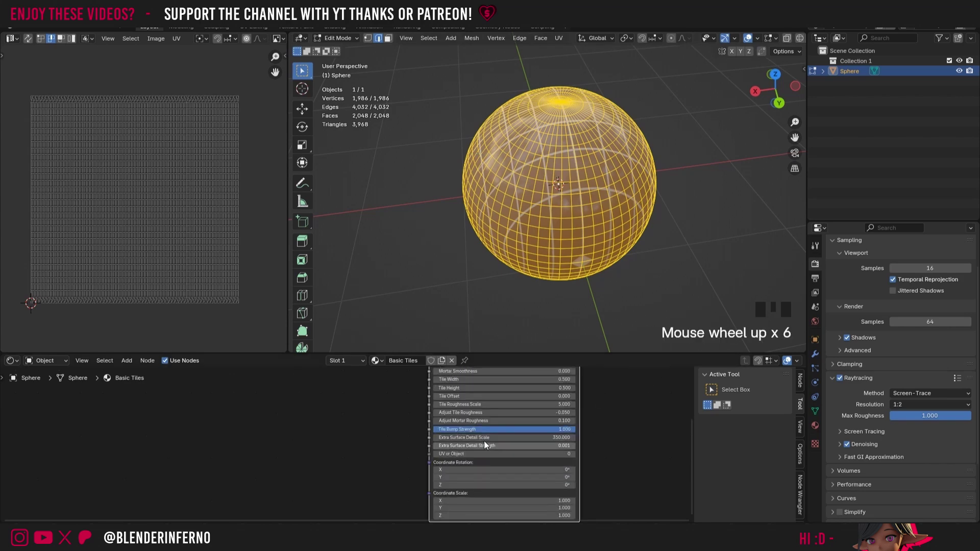
left_click(572, 454)
left_click(592, 298)
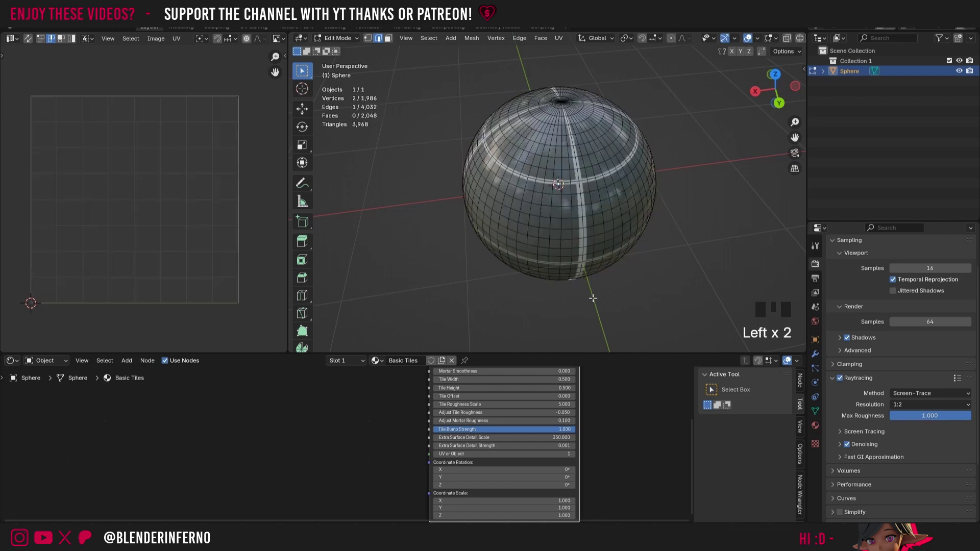
Set the Basic Tiles Shader's Scale to 4 and return the sphere to Object Mode
mouse_move(775, 90)
left_mouse_down()
mouse_move(767, 72)
mouse_move(769, 86)
left_mouse_up()
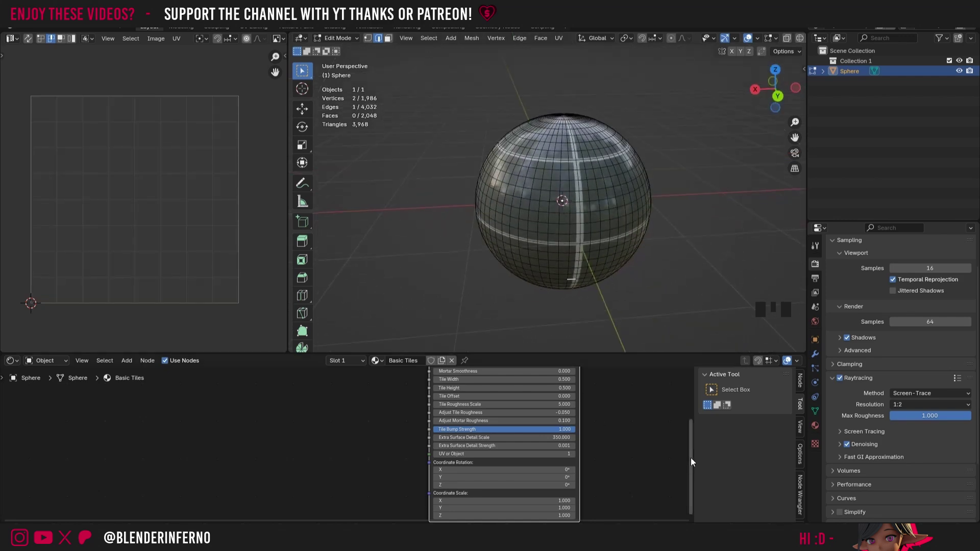
left_click_drag(692, 457, 672, 429)
left_click(517, 394)
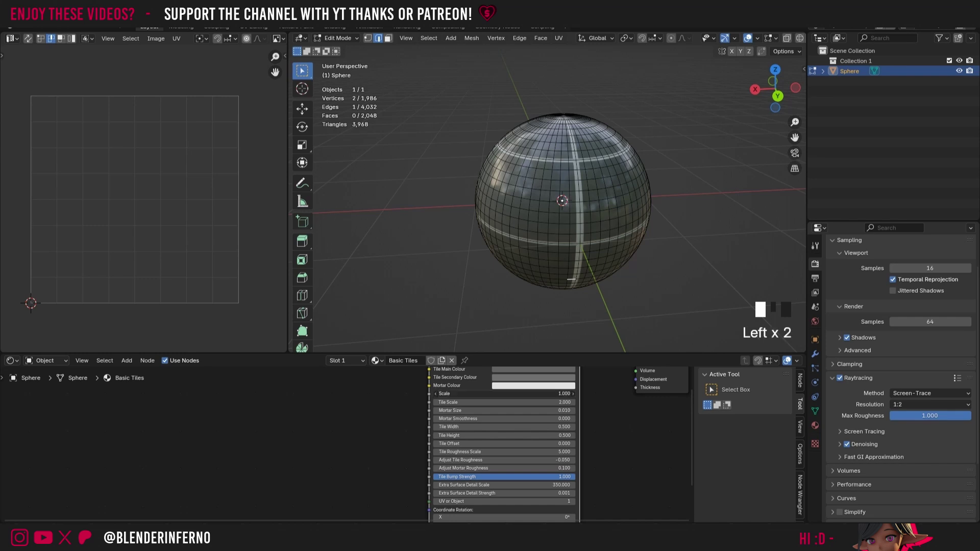
type("4")
left_click(568, 236)
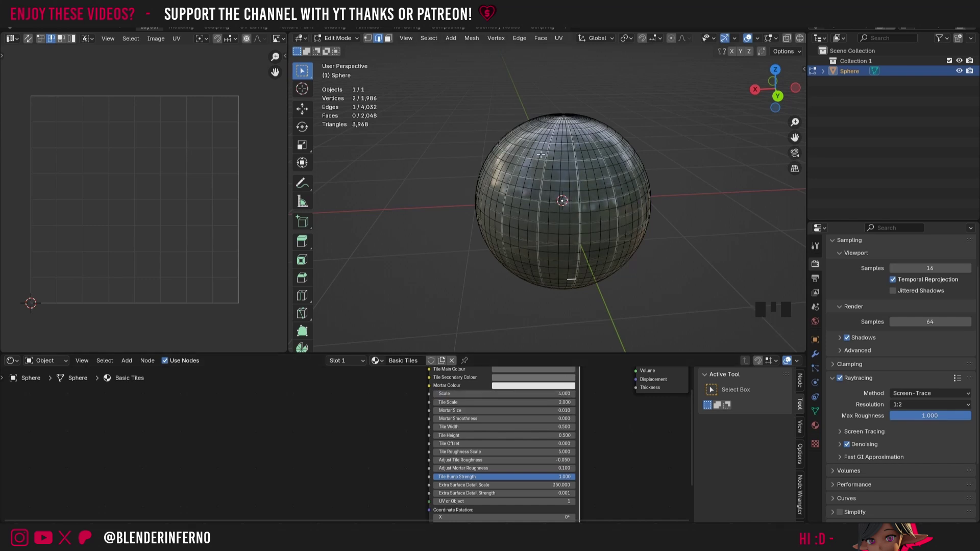
key("Tab")
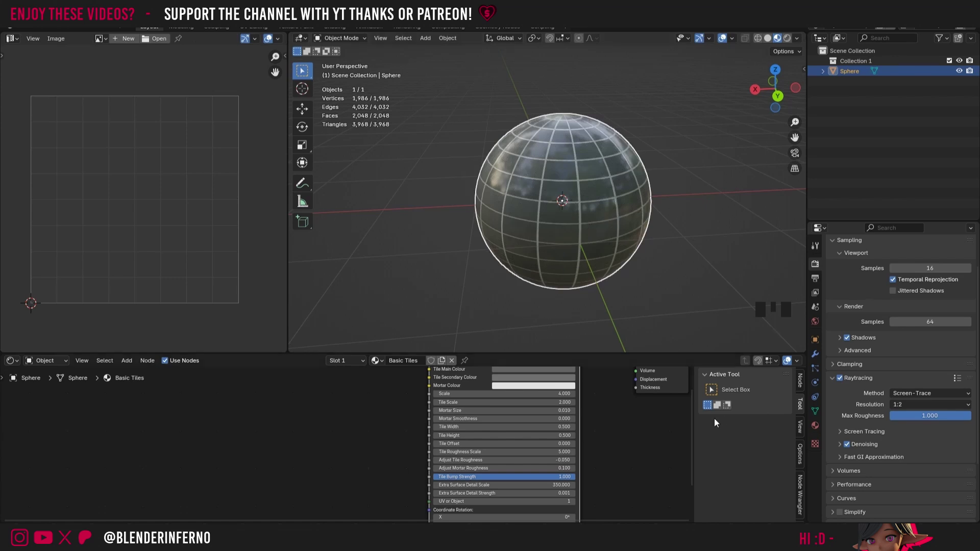
Set the Y Coordinate Scale of the Basic Tiles Shader to 0.5
left_click_drag(690, 430, 691, 479)
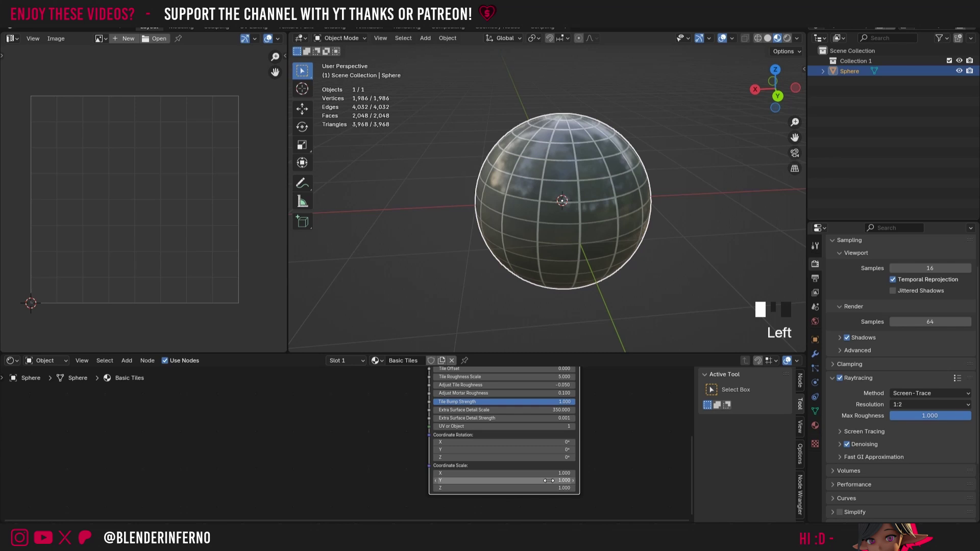
left_click(549, 481)
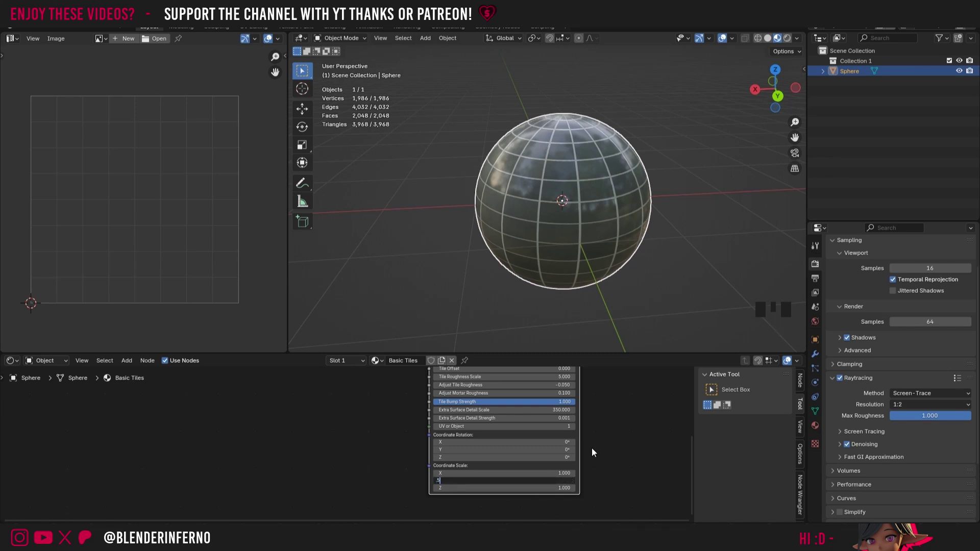
key("Return")
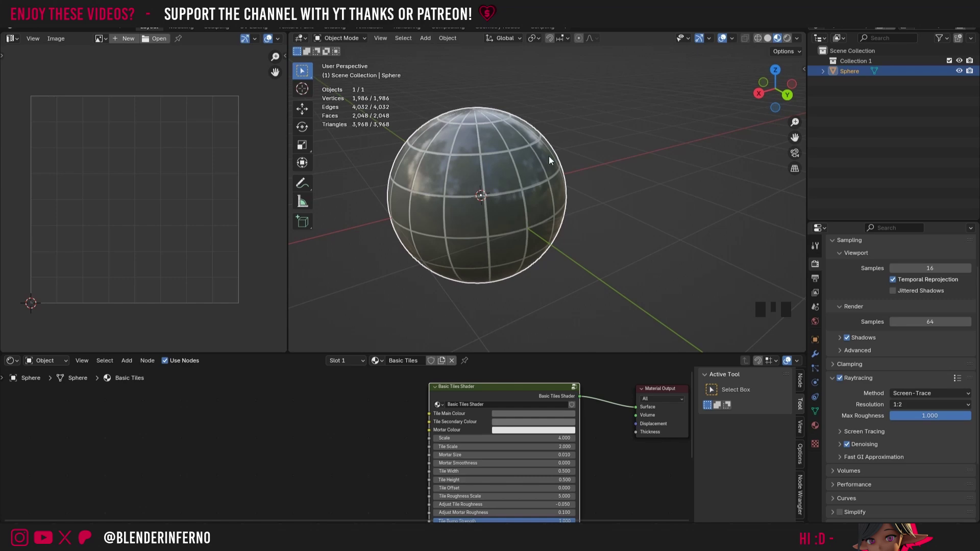
Inspect the UV sphere's mesh topology and UV layout in Edit Mode with everything selected
key("Tab")
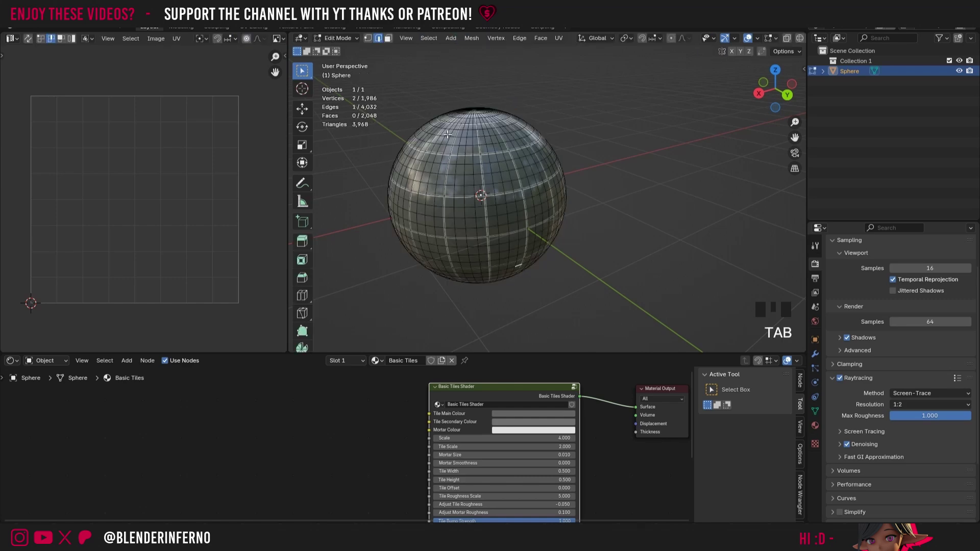
key("a")
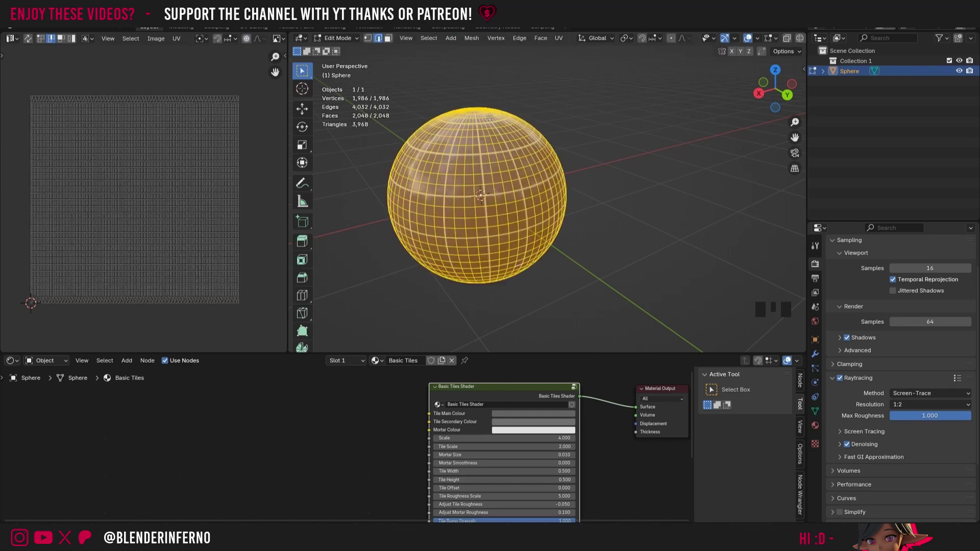
left_click_drag(555, 114, 613, 164)
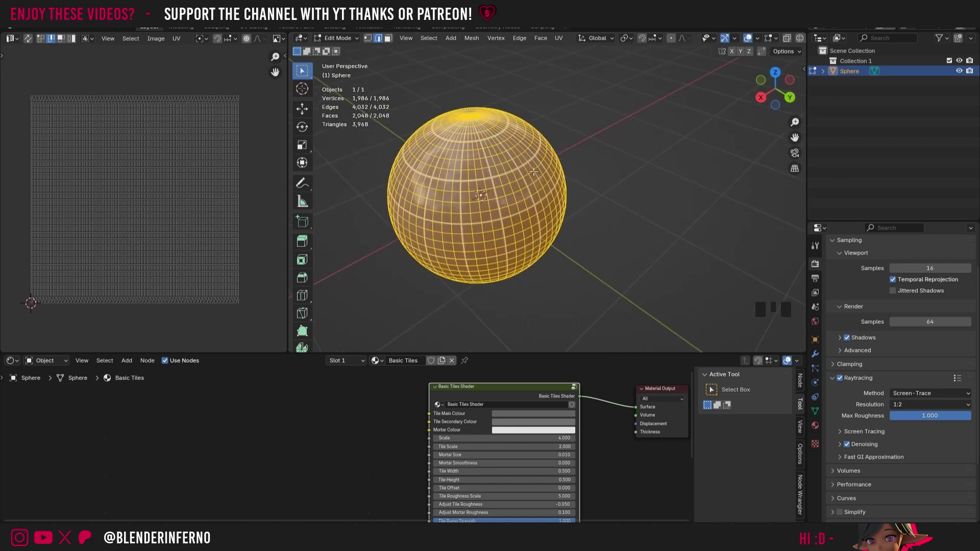
left_click_drag(781, 98, 724, 114)
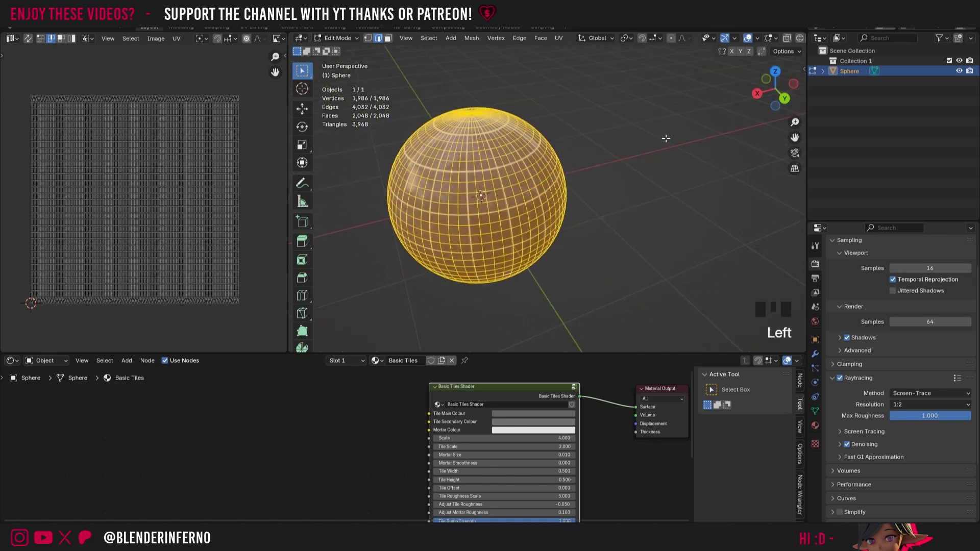
key("Tab")
Add a cube mesh and subdivide all of its edges in Edit Mode
key("shift+a")
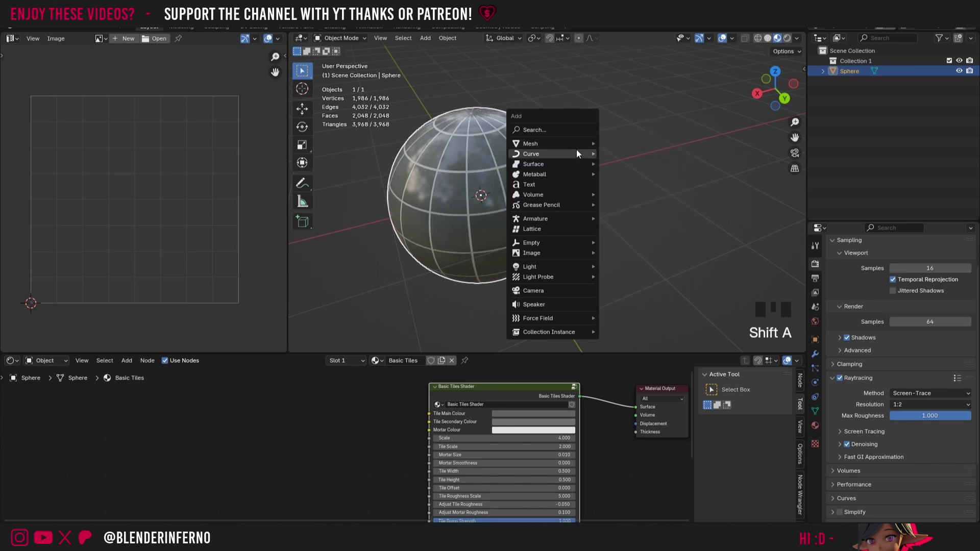
mouse_move(571, 147)
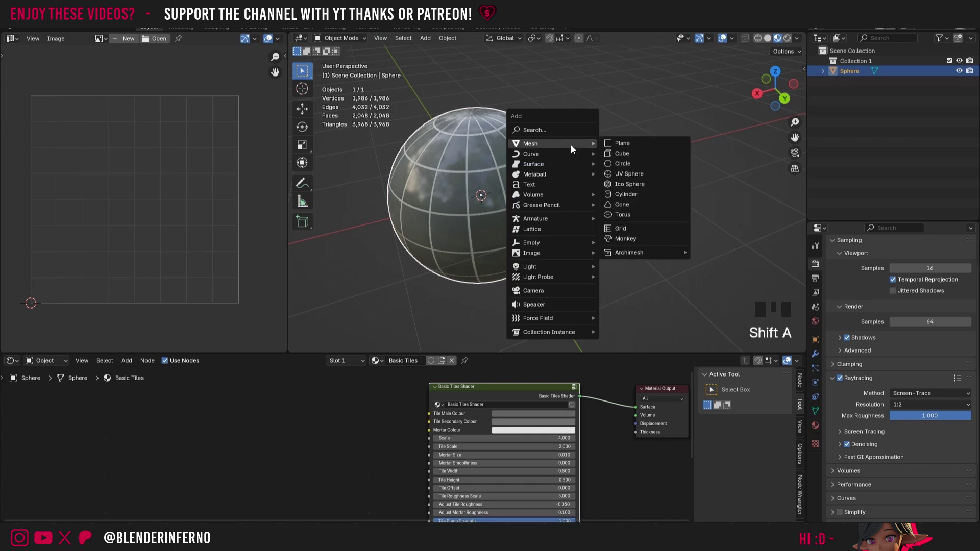
left_click(630, 153)
key("Tab")
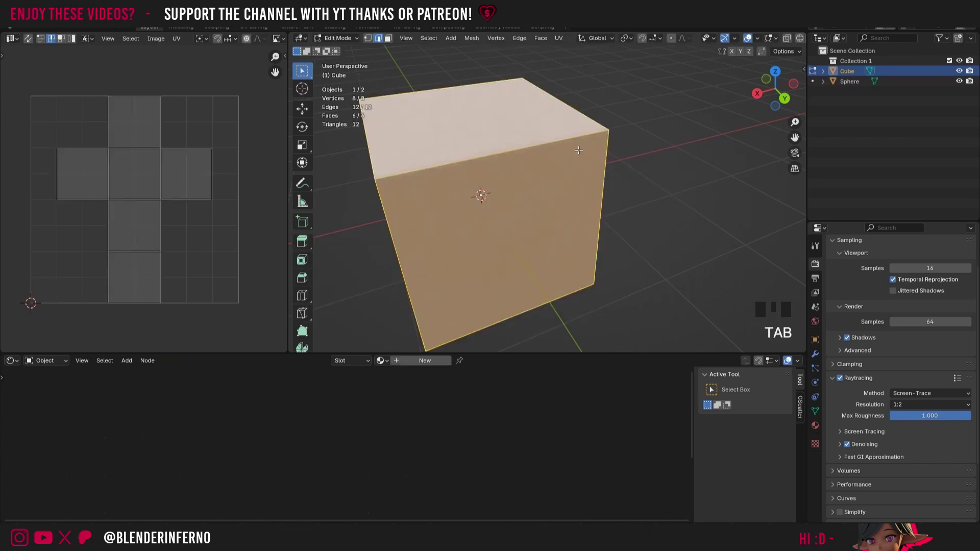
key("a")
right_click(586, 149)
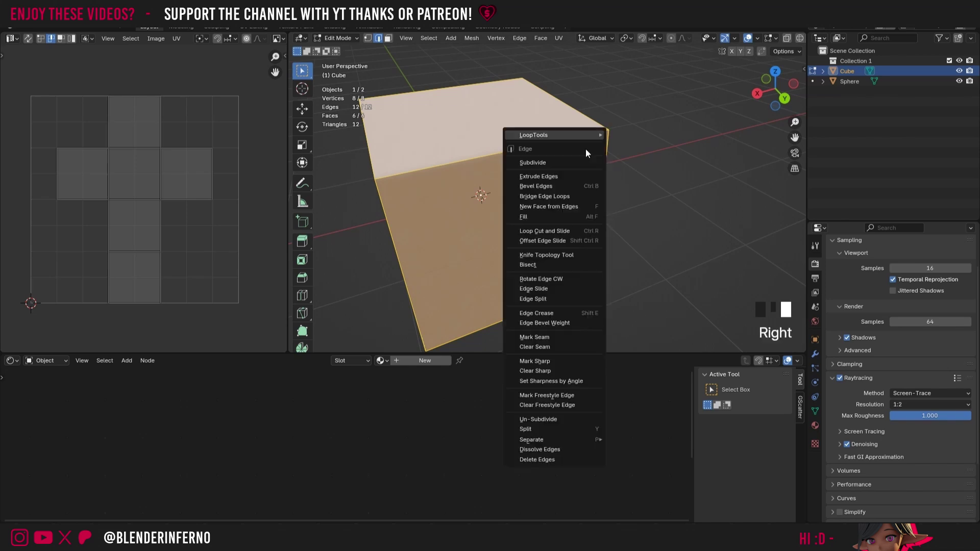
left_click(577, 165)
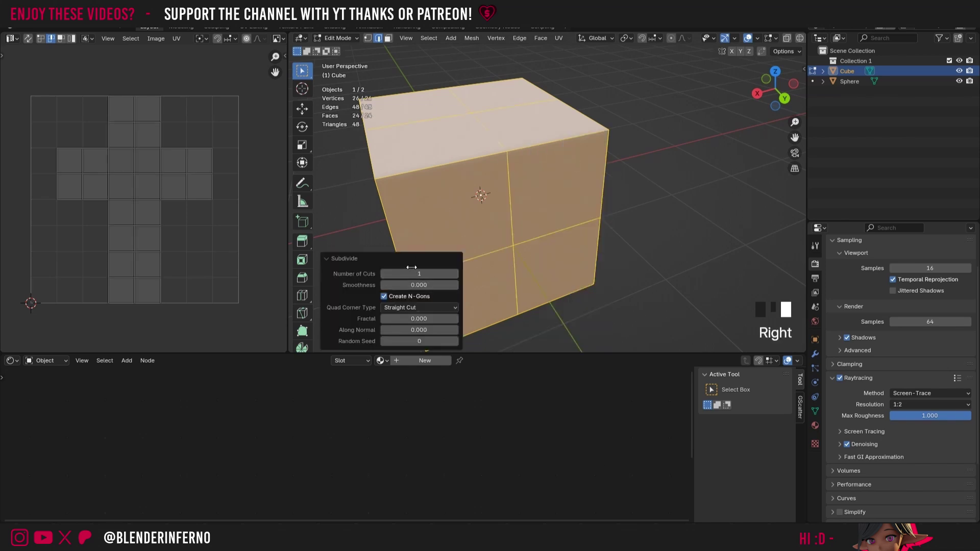
Set the cube subdivision's number of cuts to 16
left_click(360, 259)
left_click(354, 344)
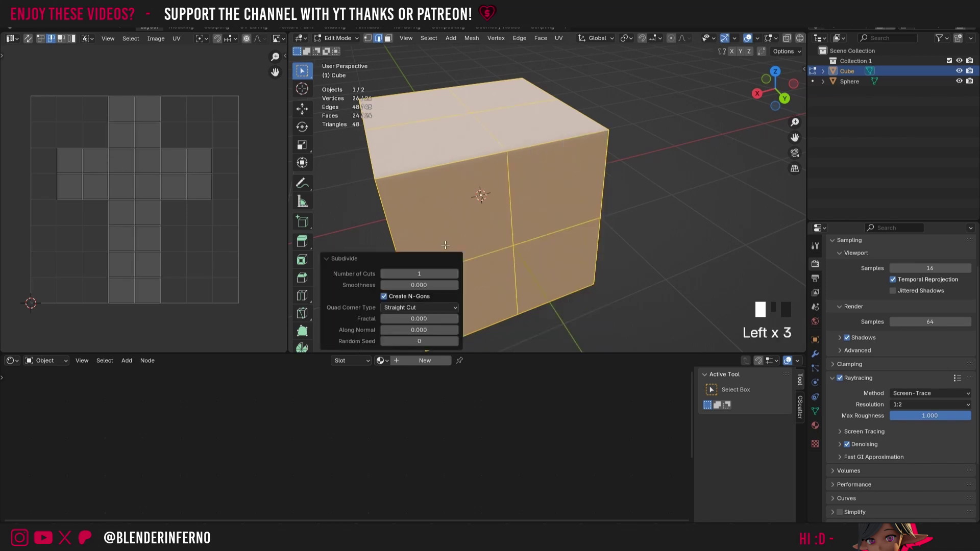
left_click(430, 276)
type("8")
key("Return")
left_click(419, 274)
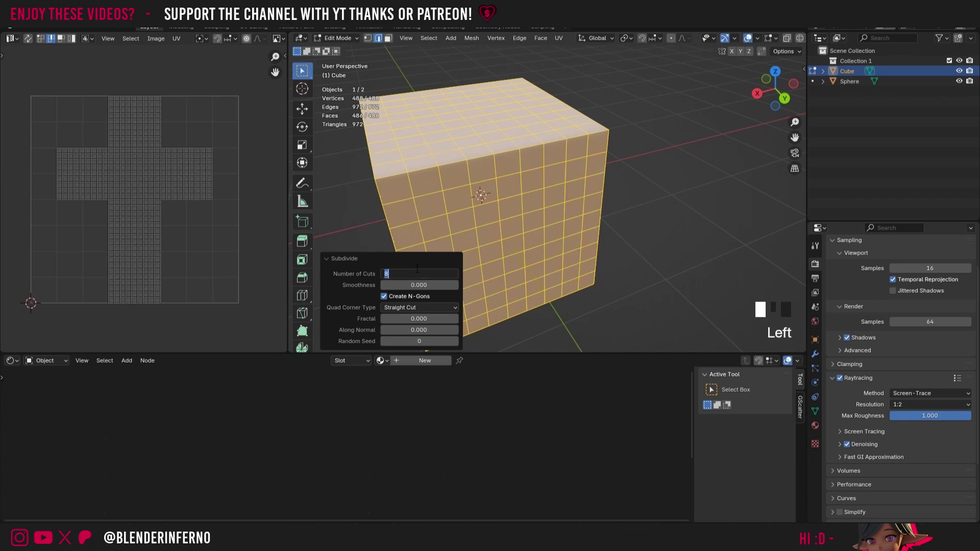
type("16")
key("Return")
Apply the To Sphere transform to the subdivided cube with a factor of 1 and return to Object Mode
left_click(471, 37)
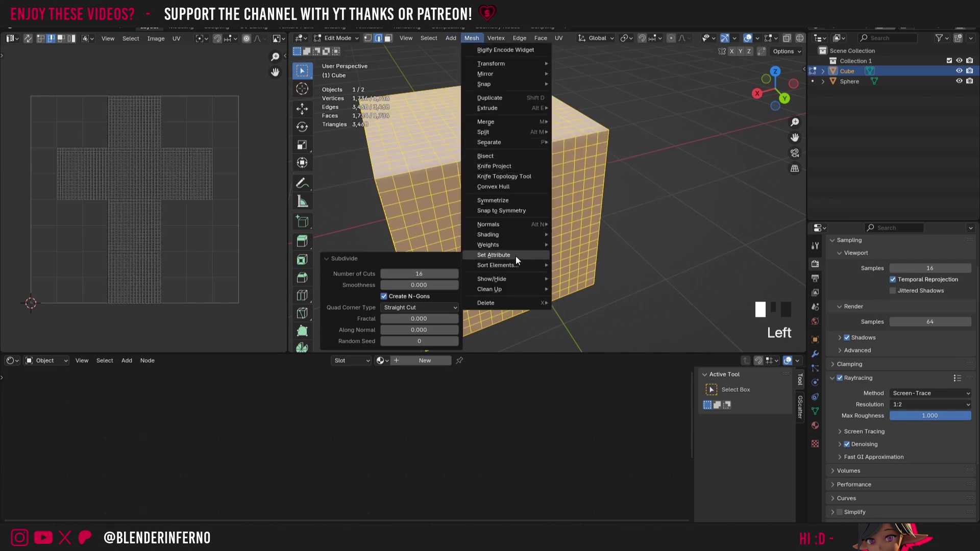
mouse_move(510, 59)
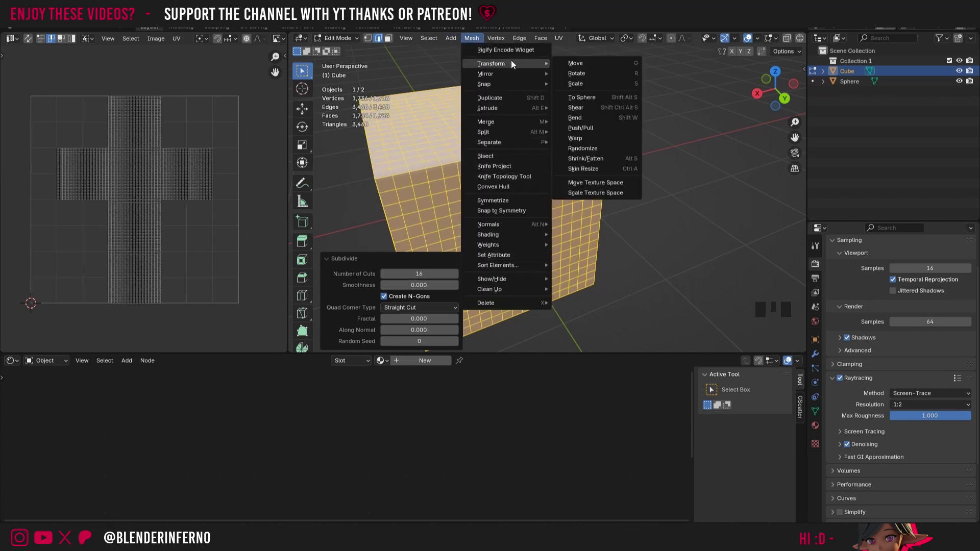
left_click(582, 97)
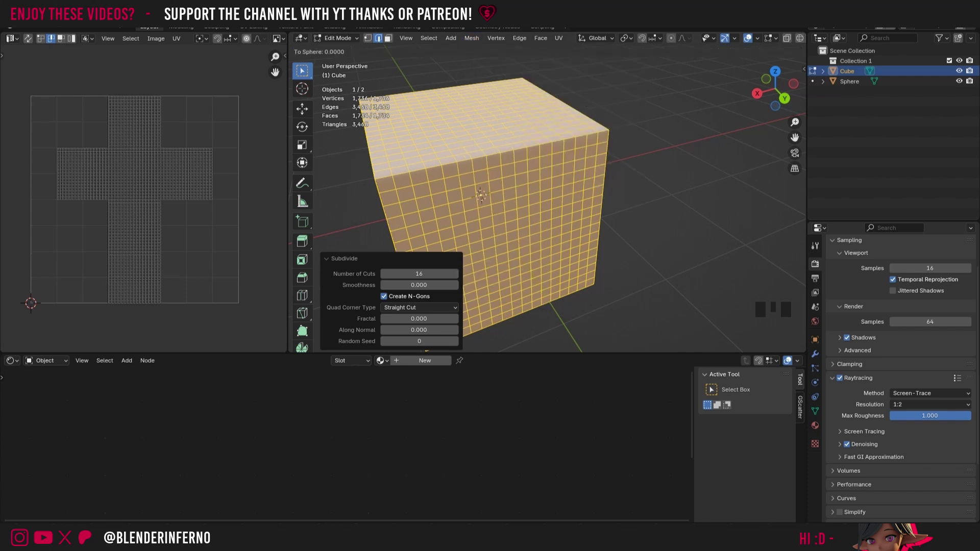
key("1")
key("Return")
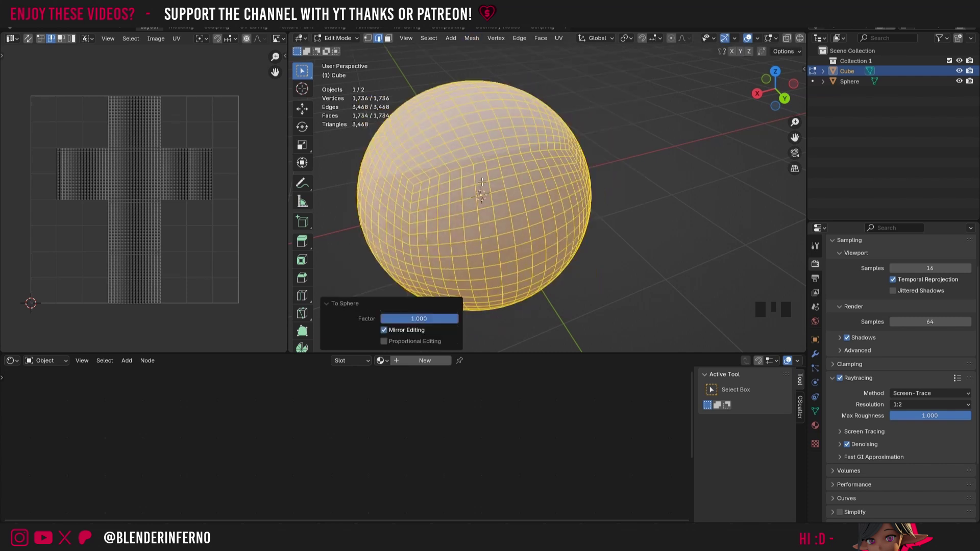
key("Tab")
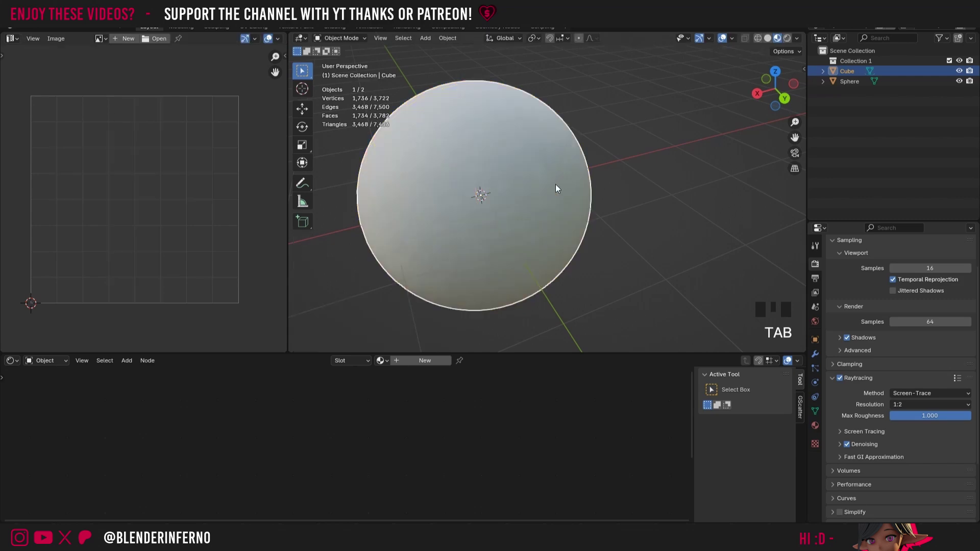
Move the rounded cube about -2.89 m along X, beside the tiled sphere, and shade it smooth
key("g")
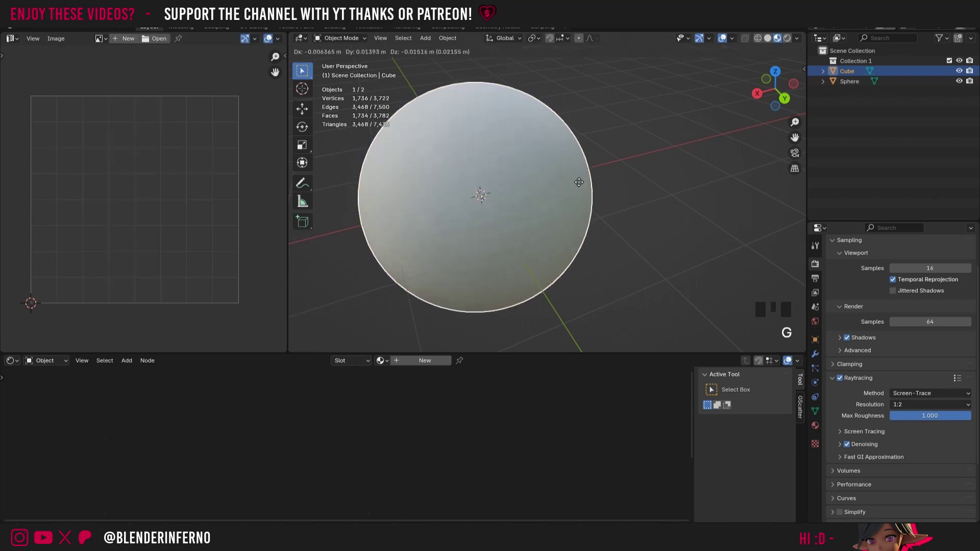
key("x")
left_click(733, 166)
right_click(733, 166)
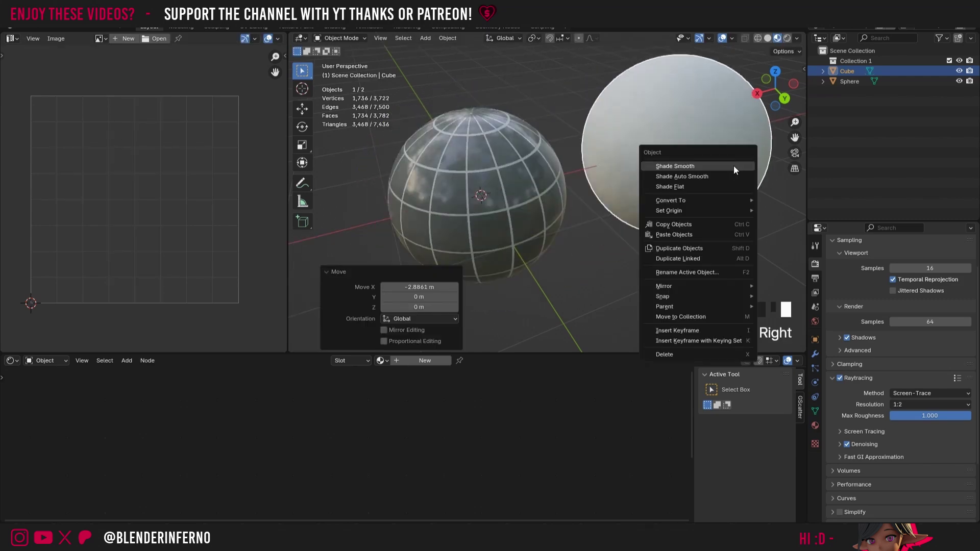
left_click(727, 167)
left_click_drag(775, 88, 767, 146)
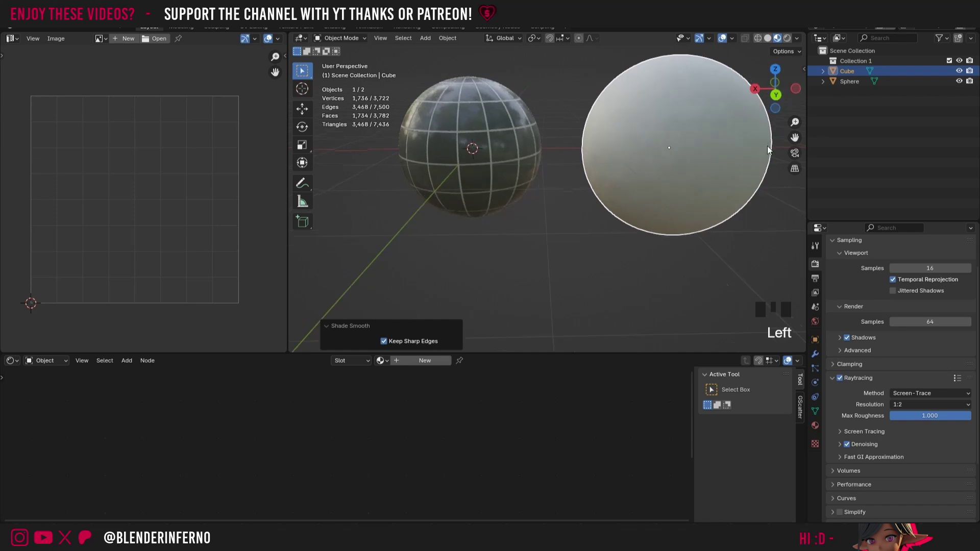
Scale the rounded cube uniformly by about 0.798 and apply its scale
key("s")
left_click(759, 140)
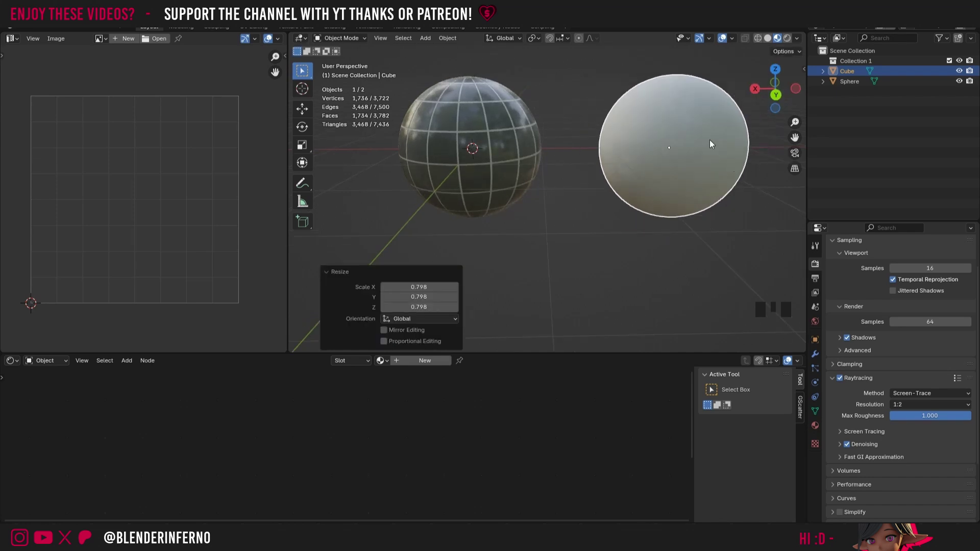
key("ctrl+a")
left_click(684, 164)
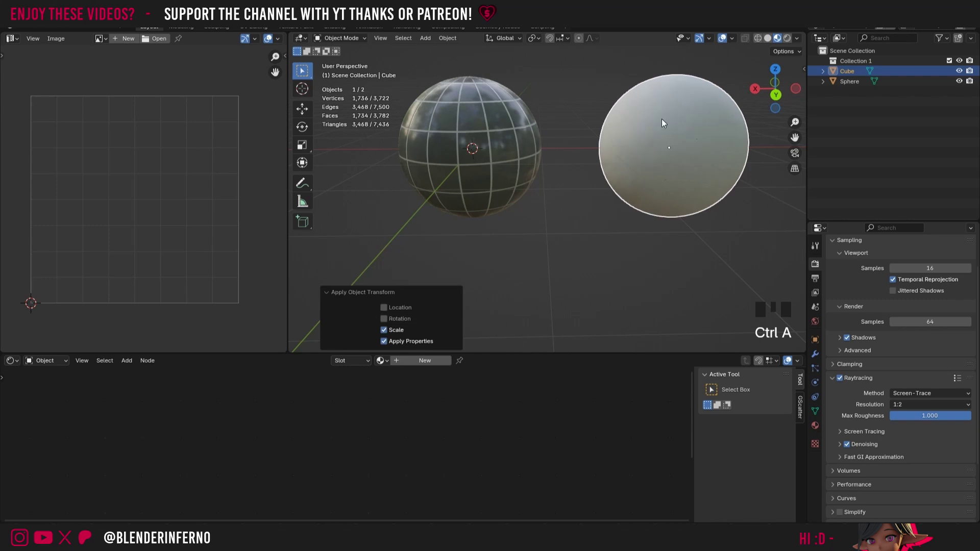
Assign the existing Basic Tiles material to the rounded cube and compare its tile pattern with the UV sphere's
left_click_drag(760, 98, 725, 89)
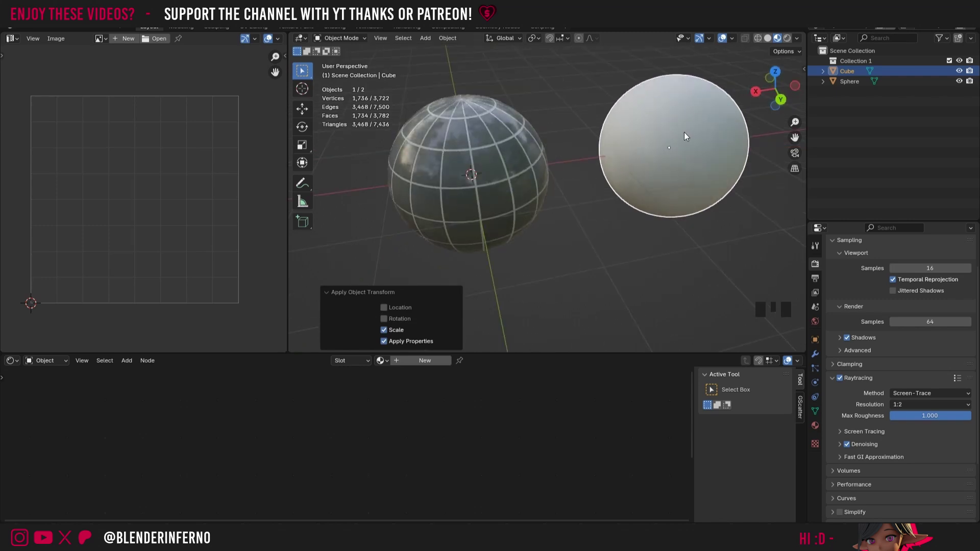
key("Tab")
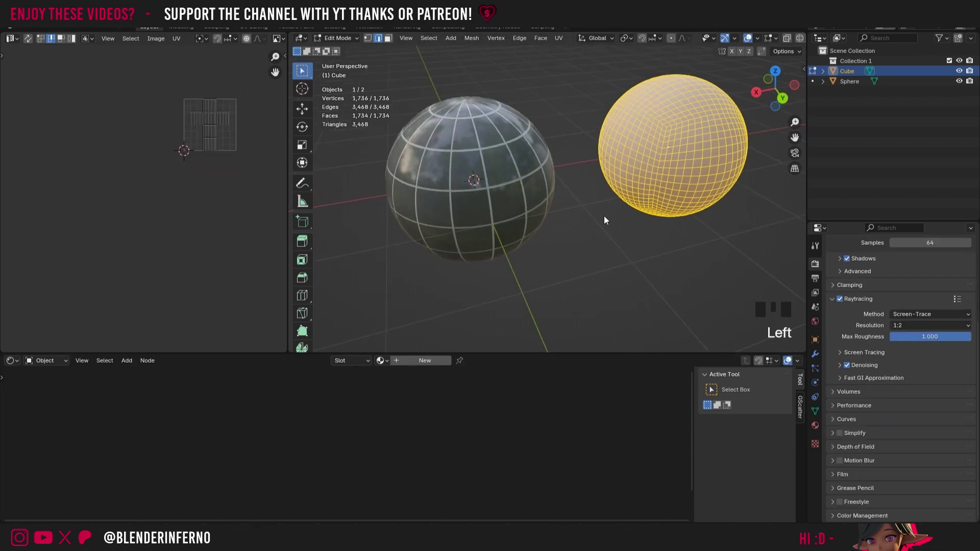
key("Tab")
left_click(381, 360)
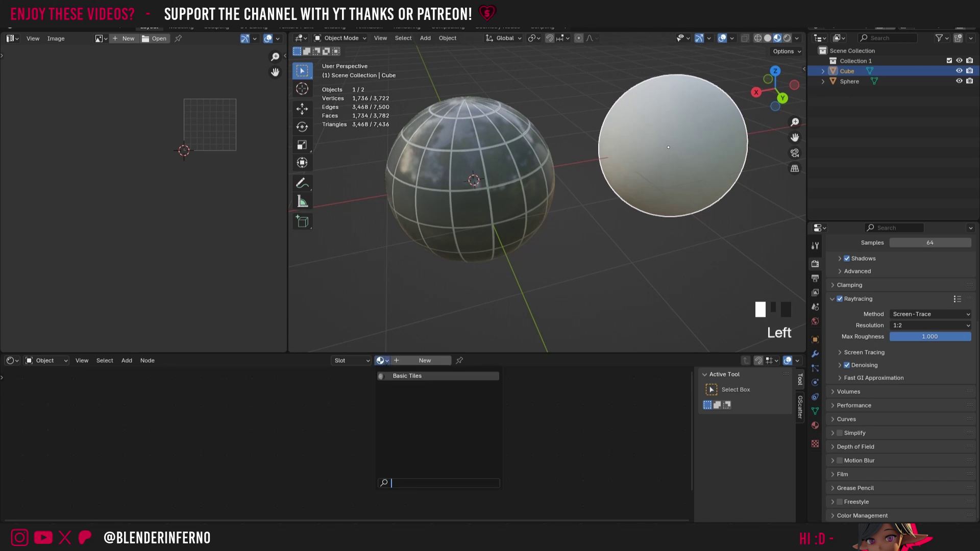
left_click(407, 376)
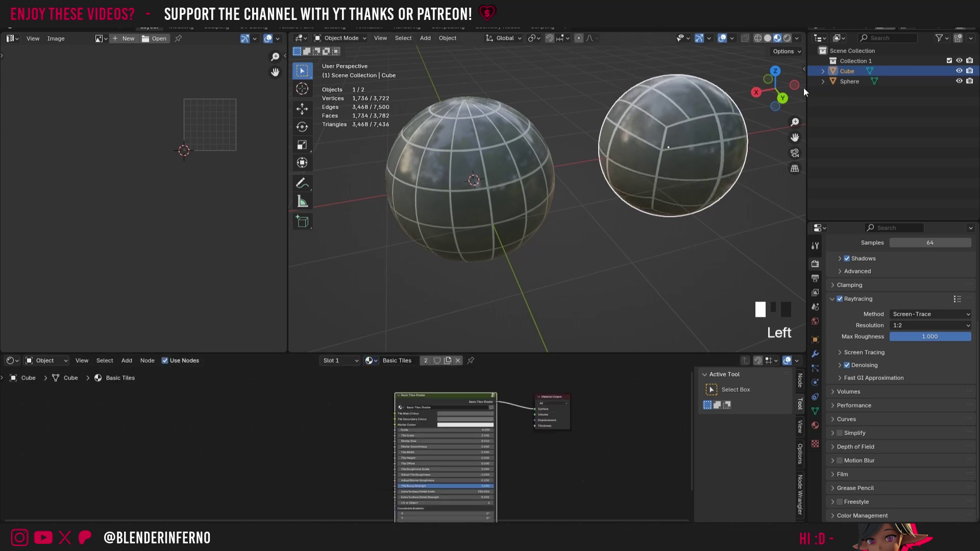
left_click_drag(792, 75, 737, 86)
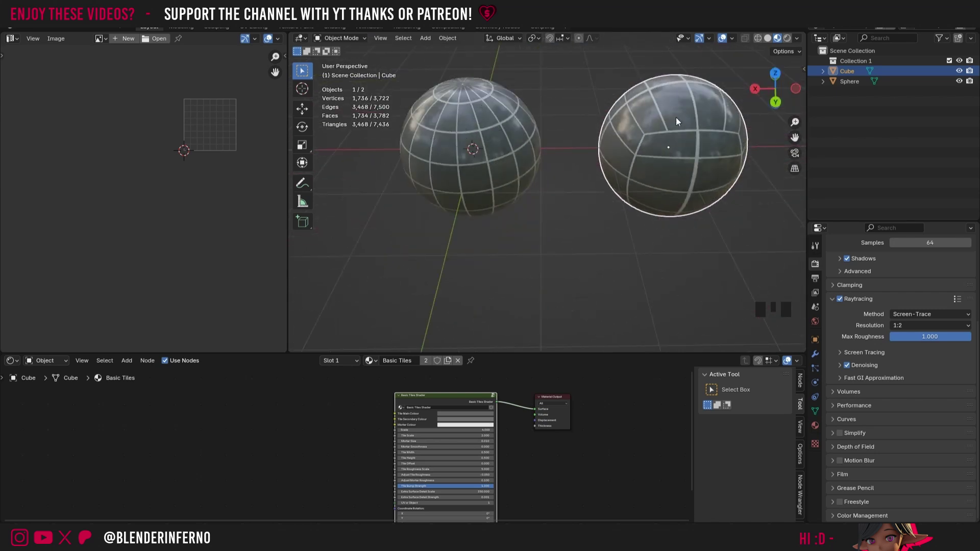
left_click_drag(768, 91, 714, 156)
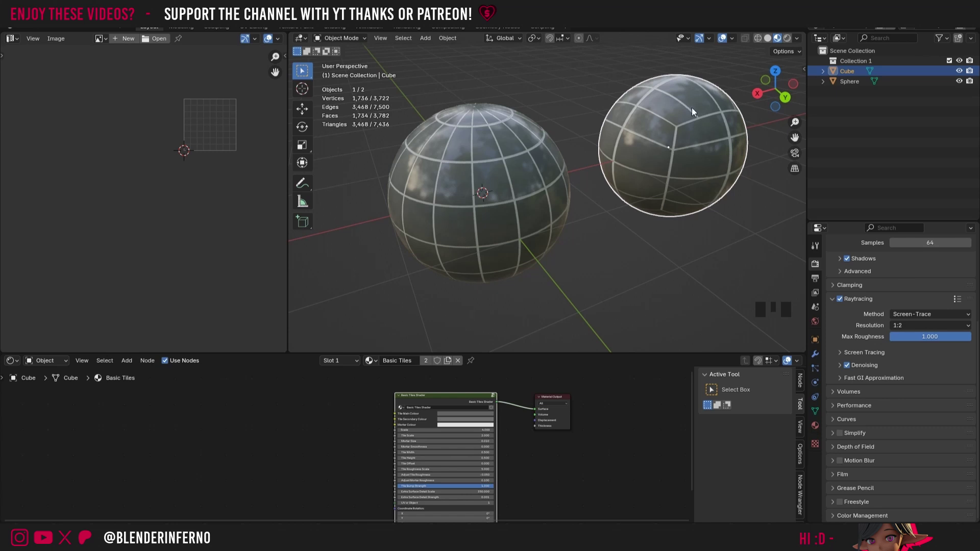
Hide the rounded cube and make the UV sphere the selected object
left_click(479, 145)
left_click(660, 133)
key("h")
left_click(566, 153)
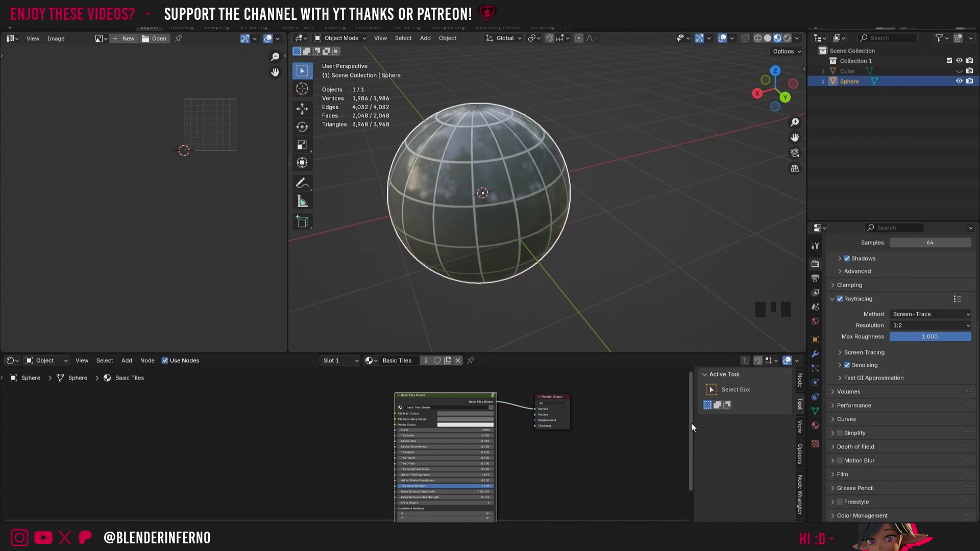
Move the Basic Tiles Shader group node farther away from the Material Output node
left_click_drag(689, 420, 689, 459)
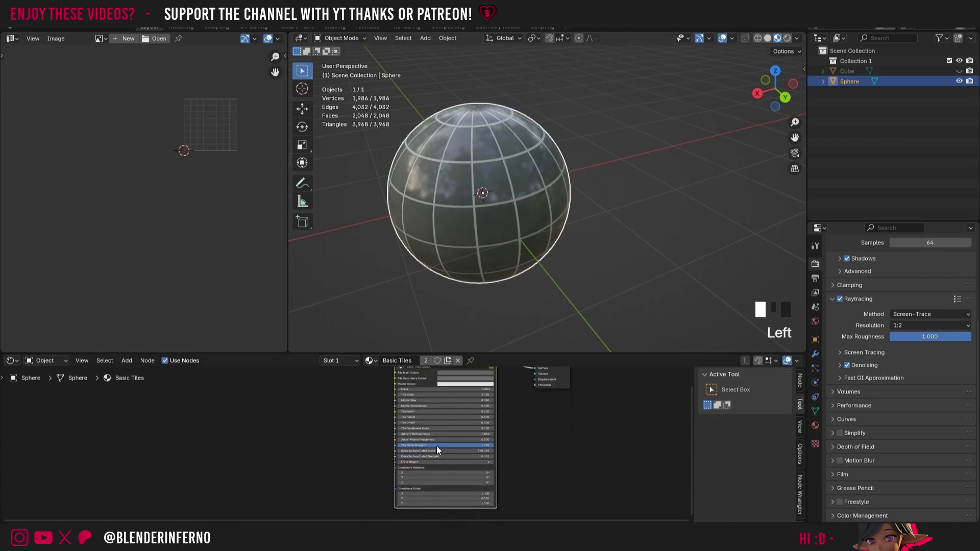
scroll(455, 443, "up", 4)
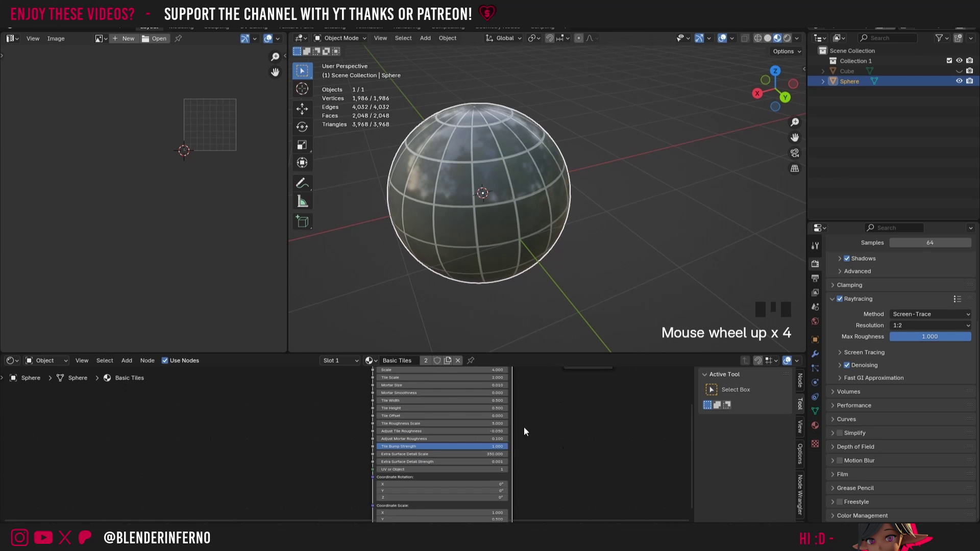
left_click_drag(692, 461, 686, 418)
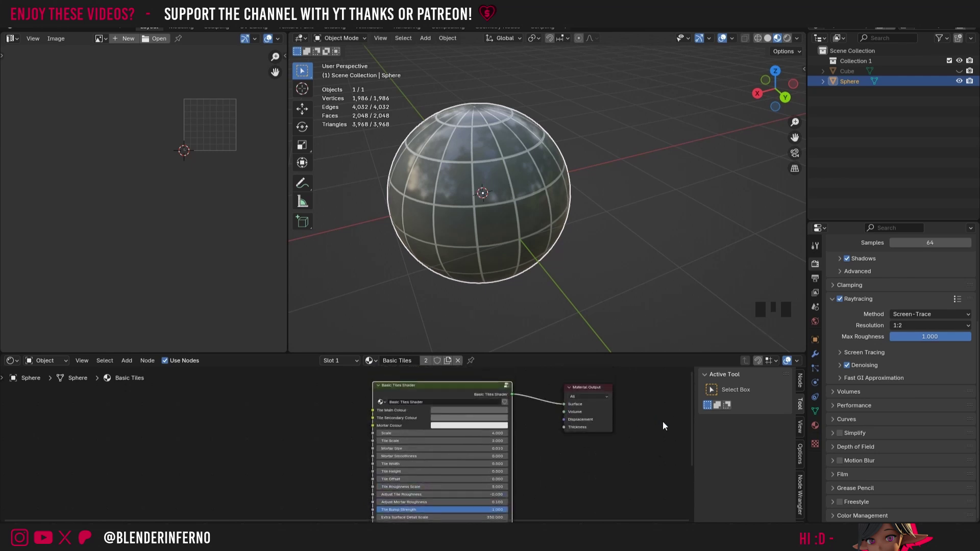
left_click_drag(431, 388, 307, 393)
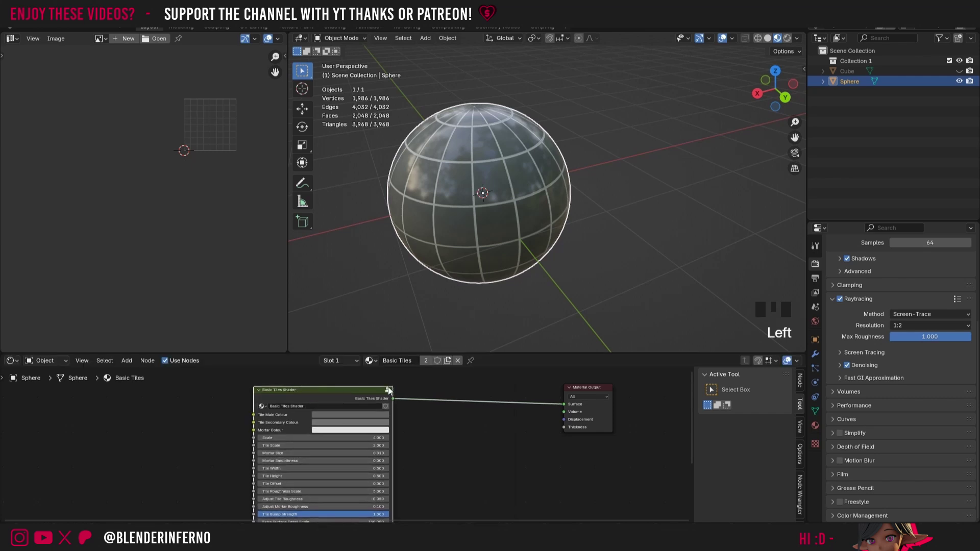
Examine the Principled BSDF and Group Output inside the Basic Tiles Shader group, and return to the material's main node tree
left_click(388, 391)
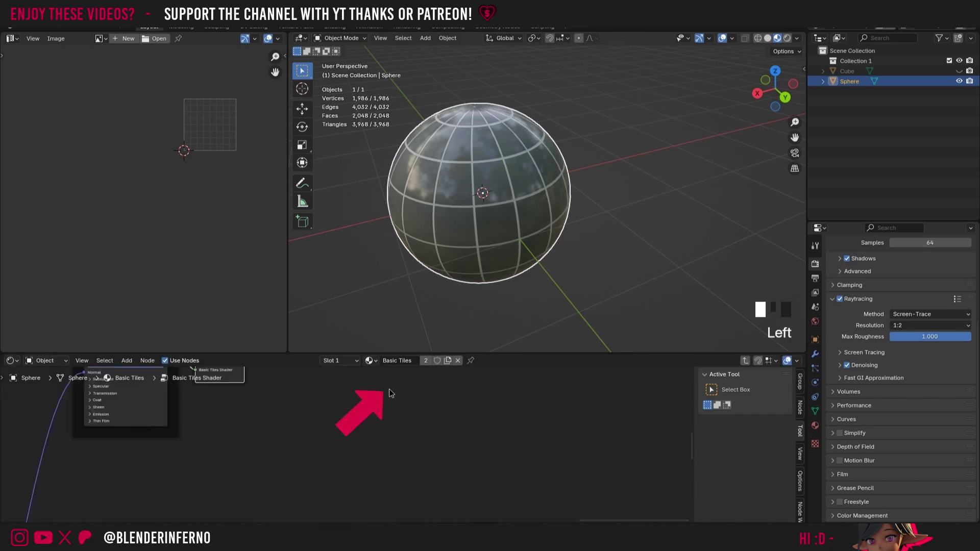
scroll(161, 418, "up", 6)
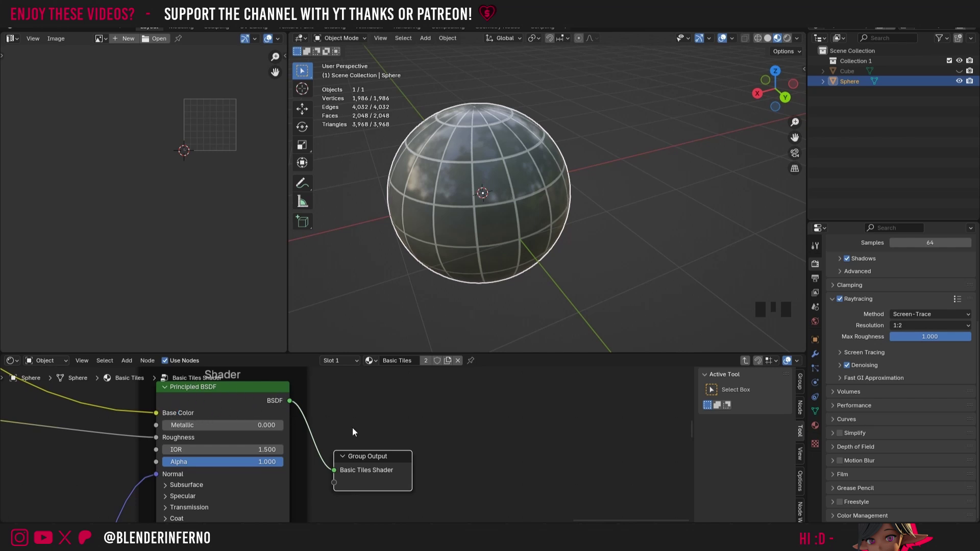
scroll(221, 128, "up", 6)
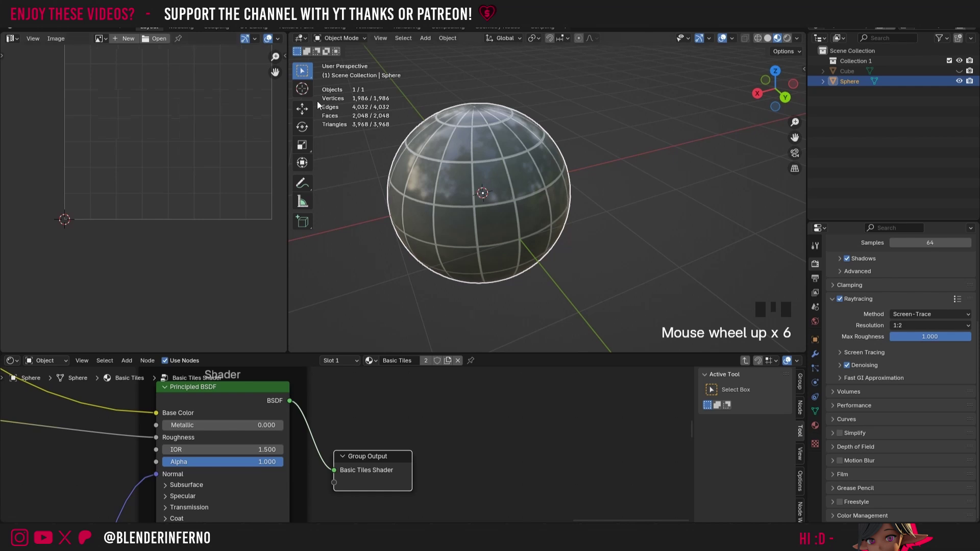
left_click_drag(274, 71, 274, 155)
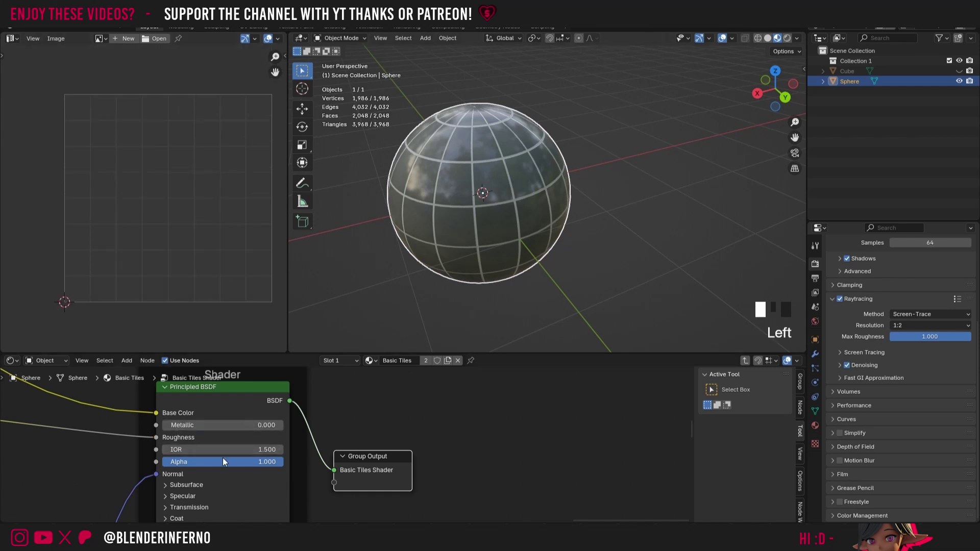
key("Tab")
scroll(541, 375, "down", 9)
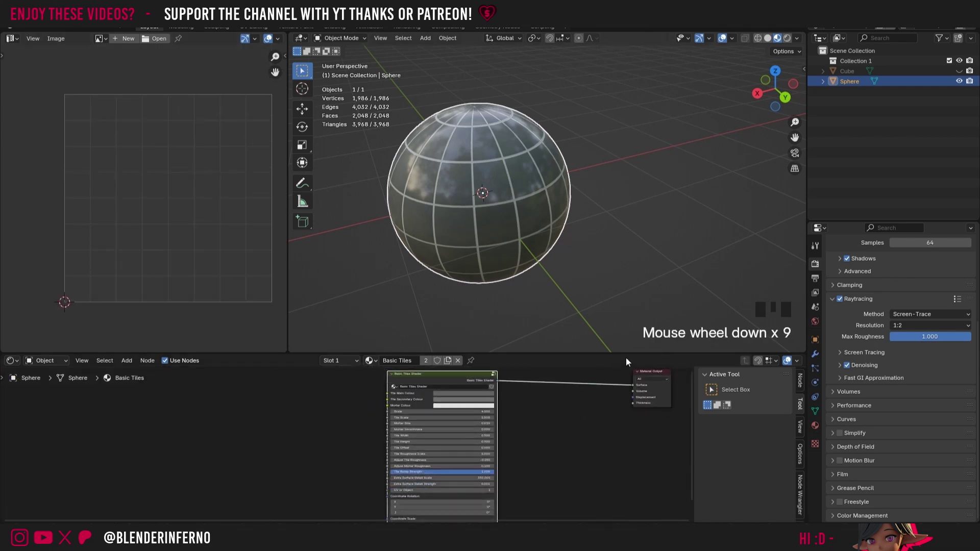
Add an Image Texture node beside the shader group with a new 2048 × 2048 px image named "Diffuse Tiles UV Sphere"
left_click_drag(650, 372, 651, 379)
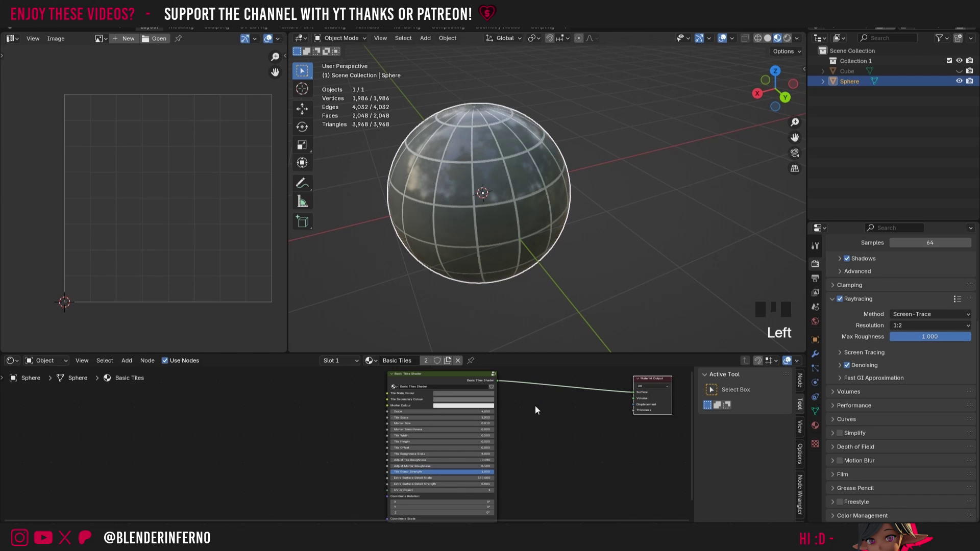
key("shift+a")
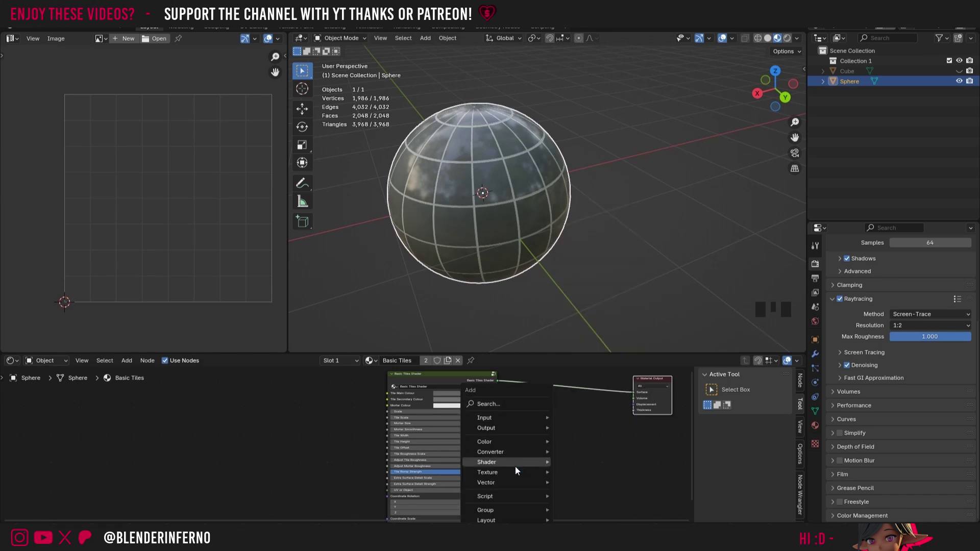
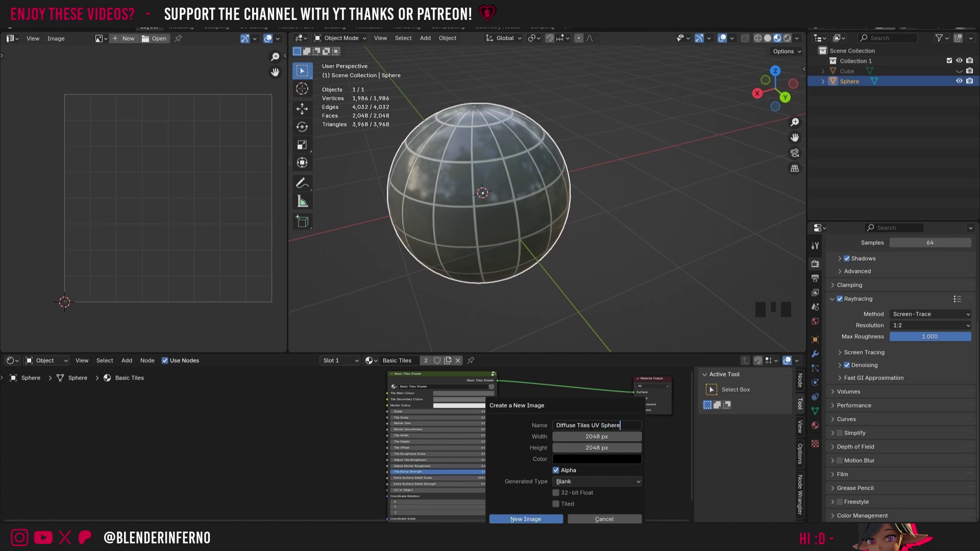
key("Return")
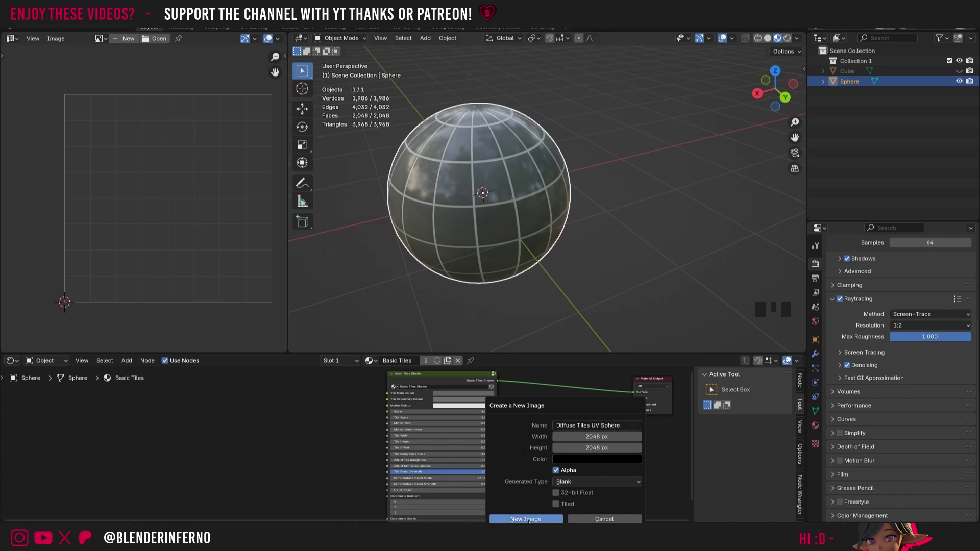
left_click(531, 520)
scroll(565, 479, "up", 3)
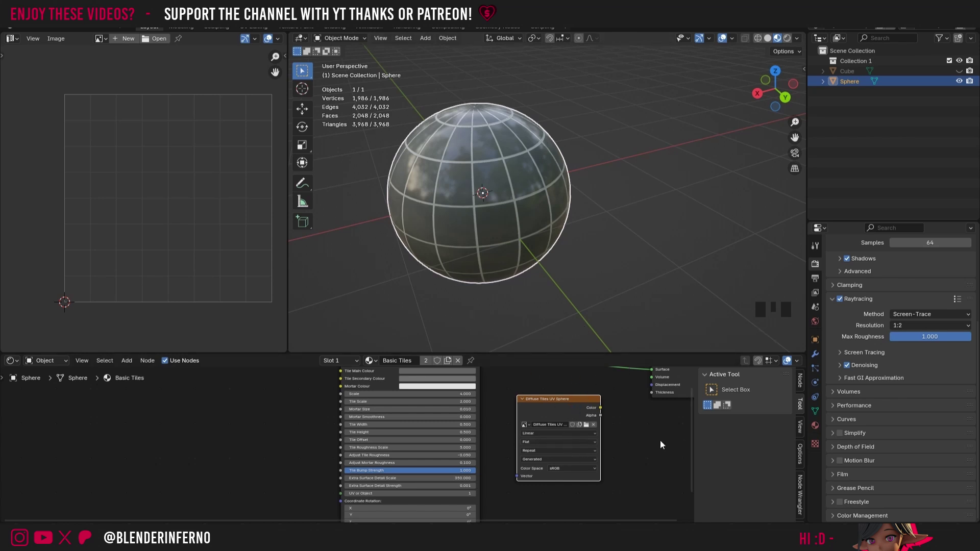
scroll(660, 445, "down", 3)
Switch the render engine to Cycles and set the render max samples to 10
scroll(902, 333, "up", 11)
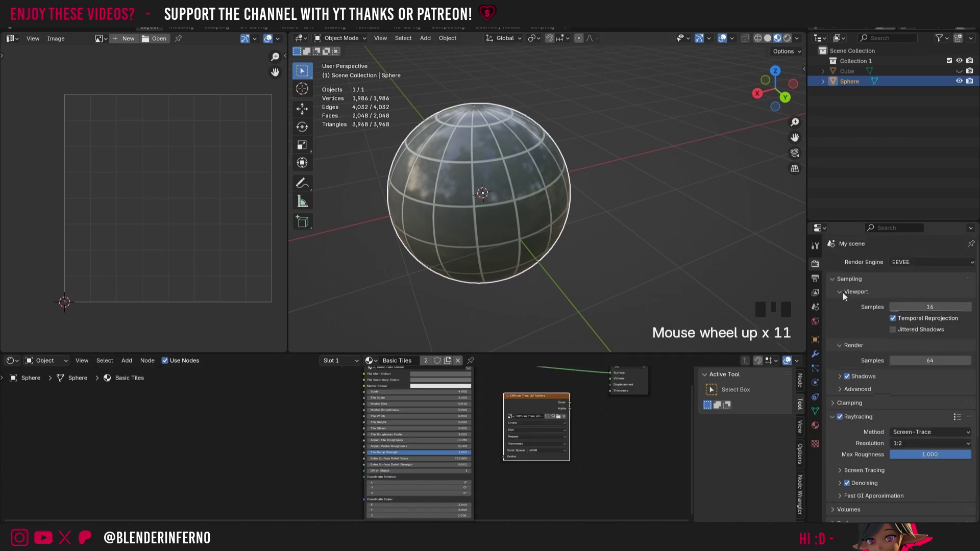
left_click(908, 263)
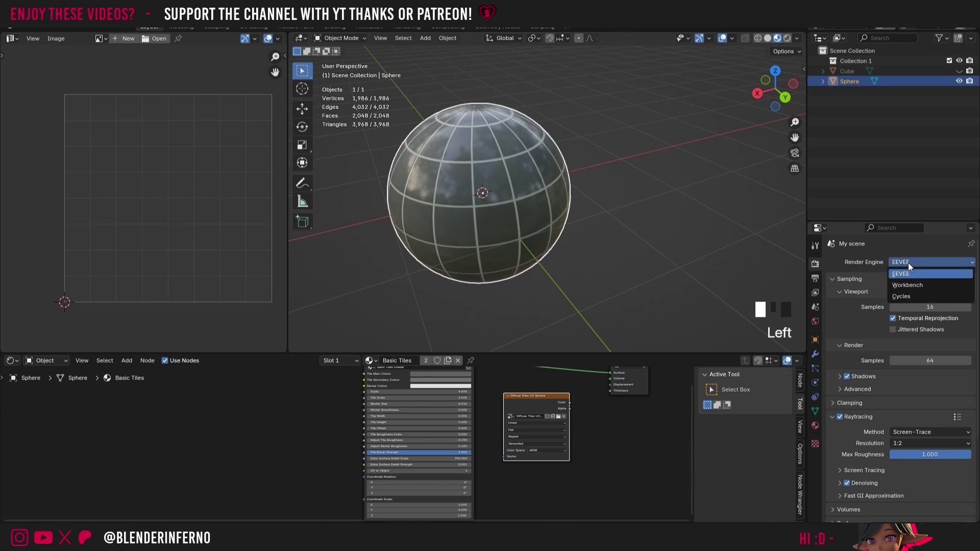
left_click(908, 295)
scroll(909, 307, "down", 2)
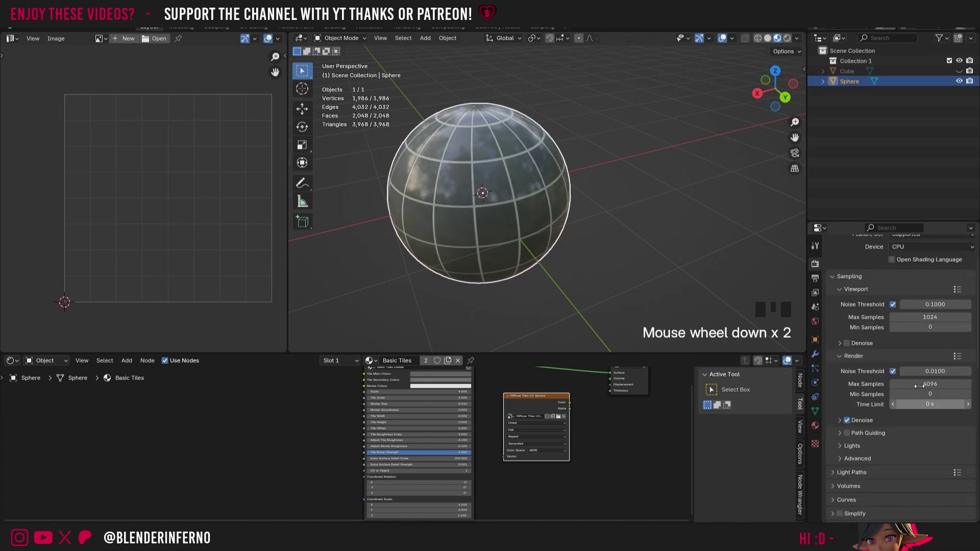
left_click(934, 386)
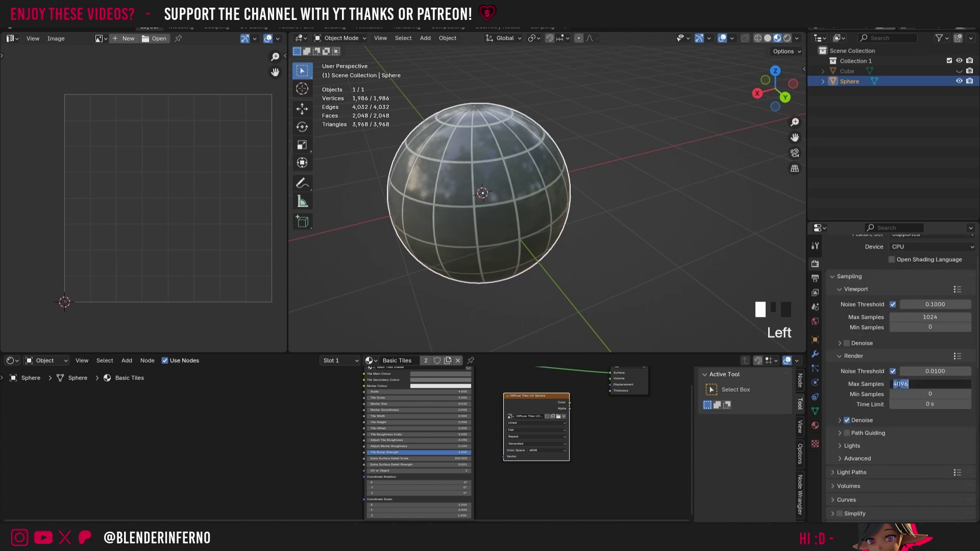
type("10")
key("Return")
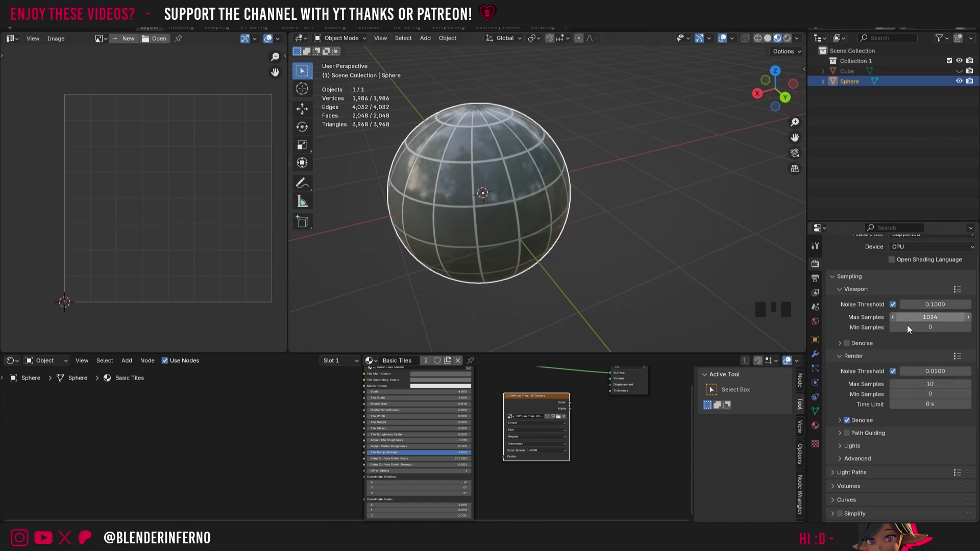
Set the bake type to Diffuse and turn off the Direct and Indirect contributions, keeping only Color
scroll(934, 380, "down", 13)
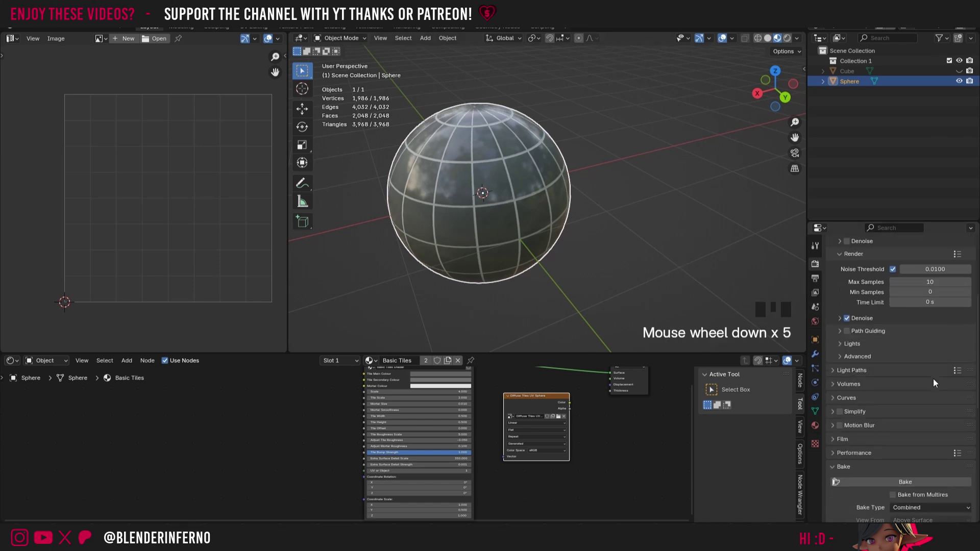
left_click(831, 303)
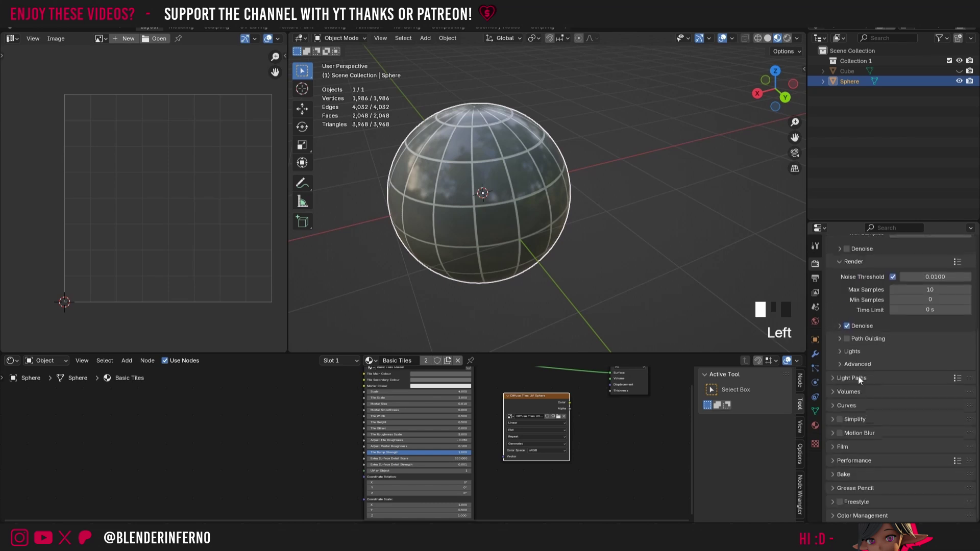
left_click(830, 476)
scroll(907, 378, "down", 5)
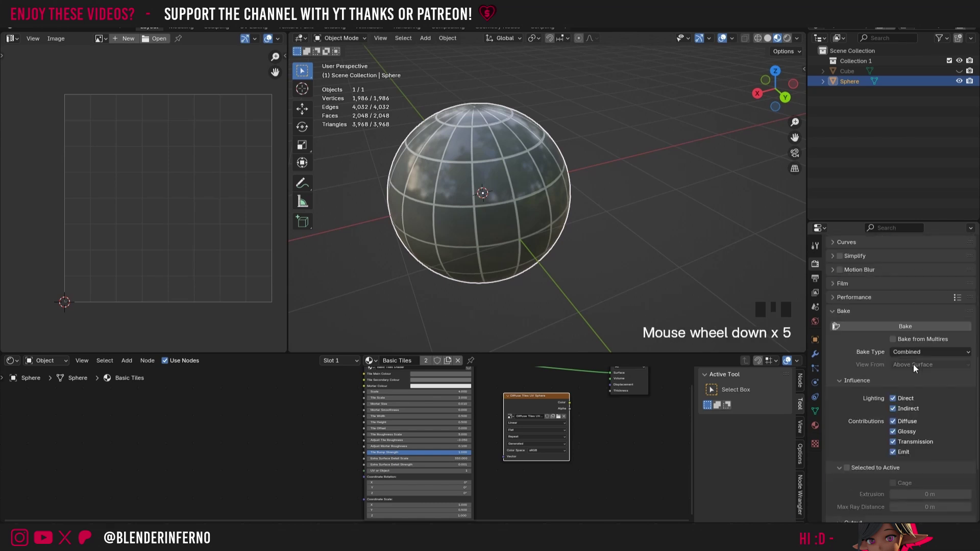
left_click(903, 351)
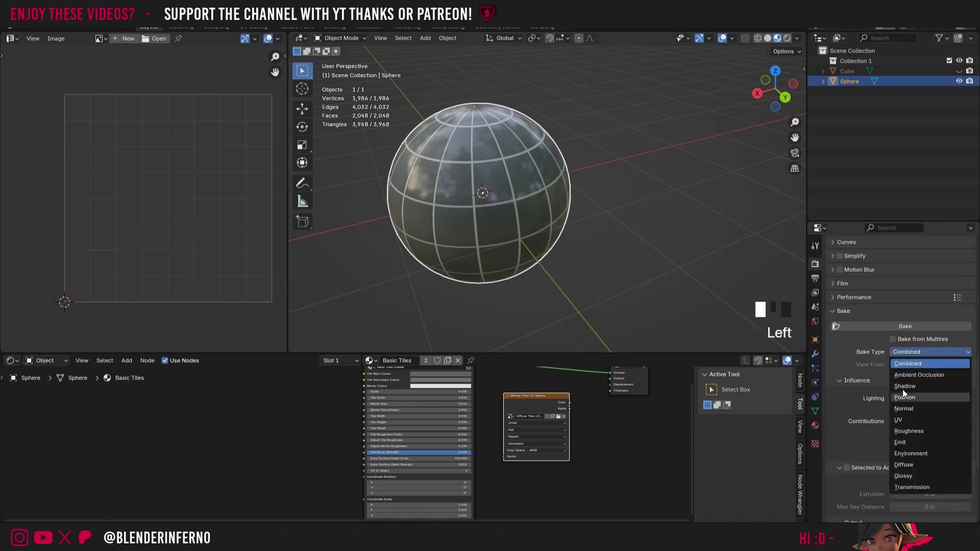
left_click(904, 465)
left_click(892, 399)
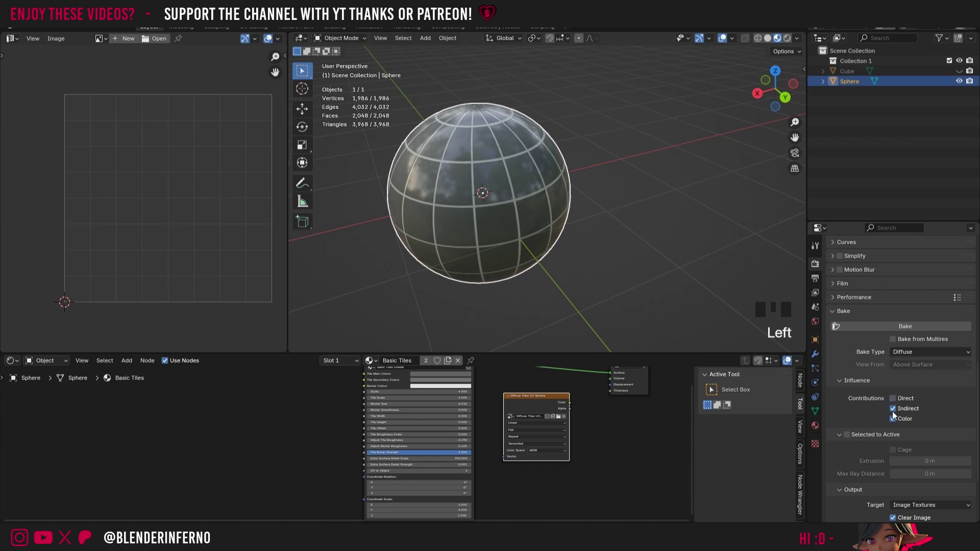
left_click(892, 408)
scroll(893, 357, "down", 2)
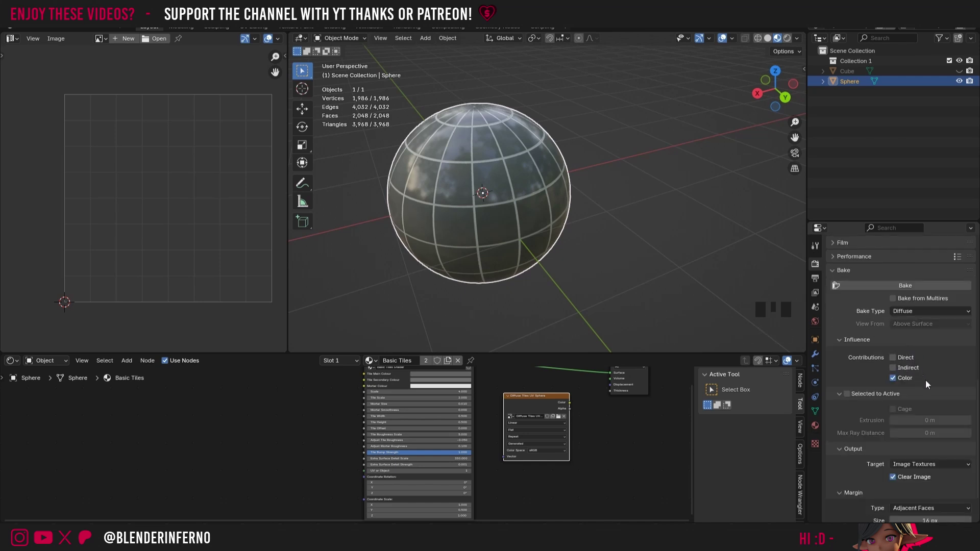
scroll(868, 381, "down", 3)
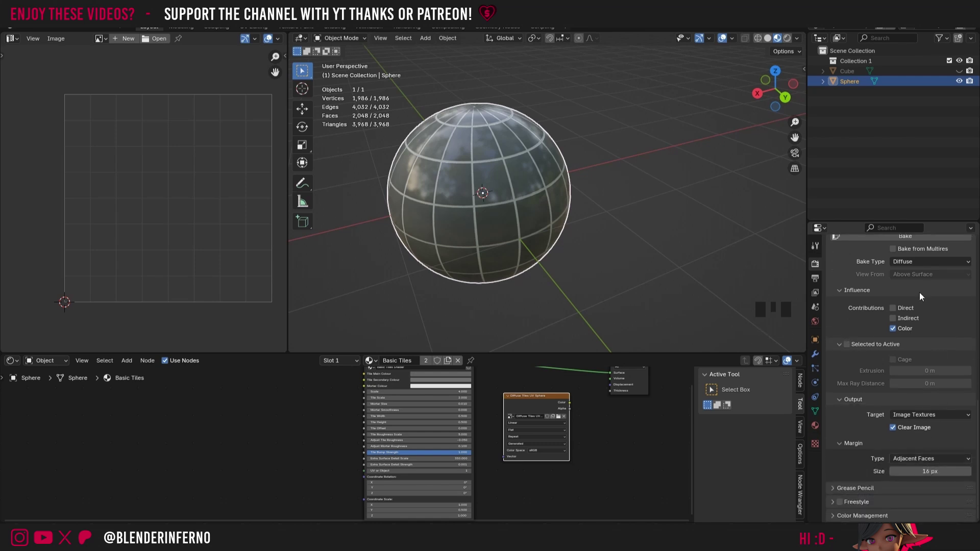
Bake the UV sphere's diffuse colour into the Image Texture node holding the "Diffuse Tiles UV Sphere" image
scroll(913, 357, "up", 3)
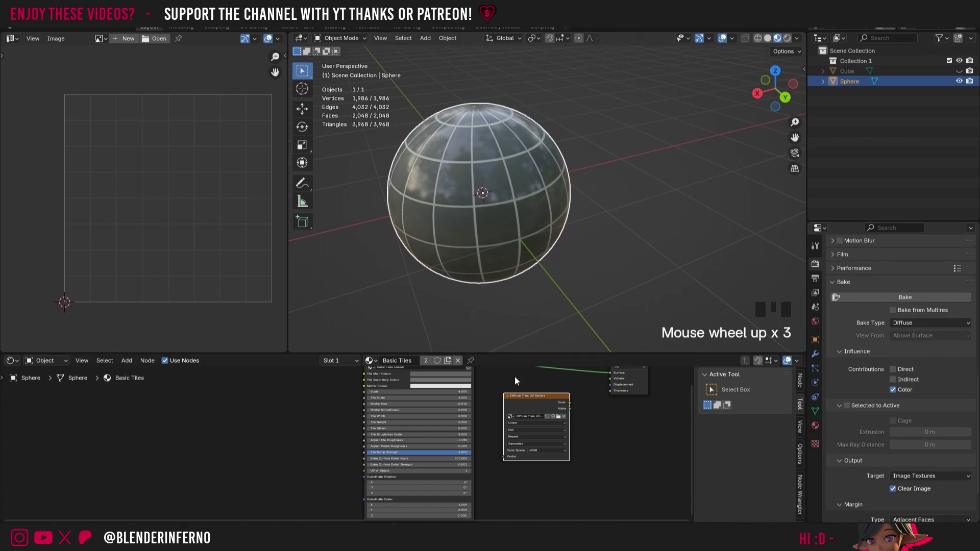
left_click_drag(524, 414, 524, 417)
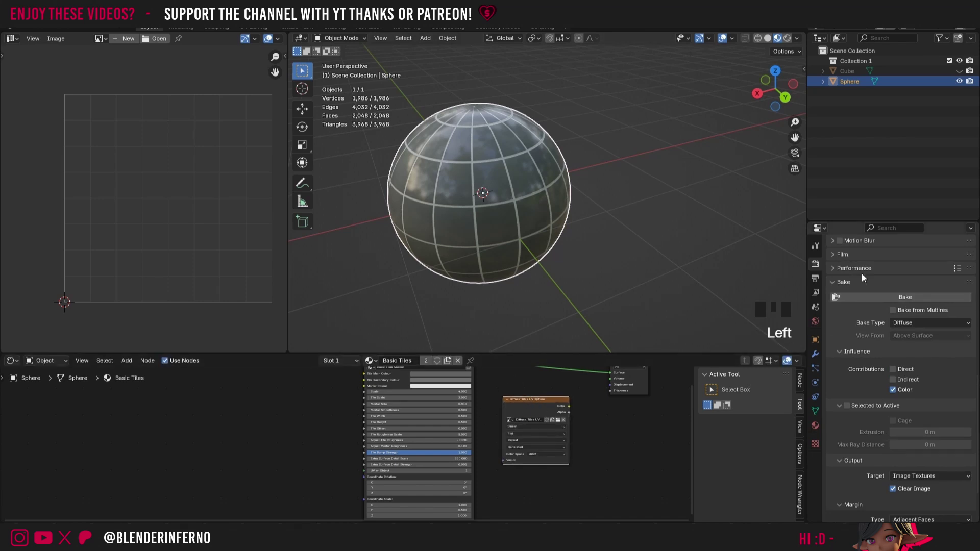
left_click(883, 299)
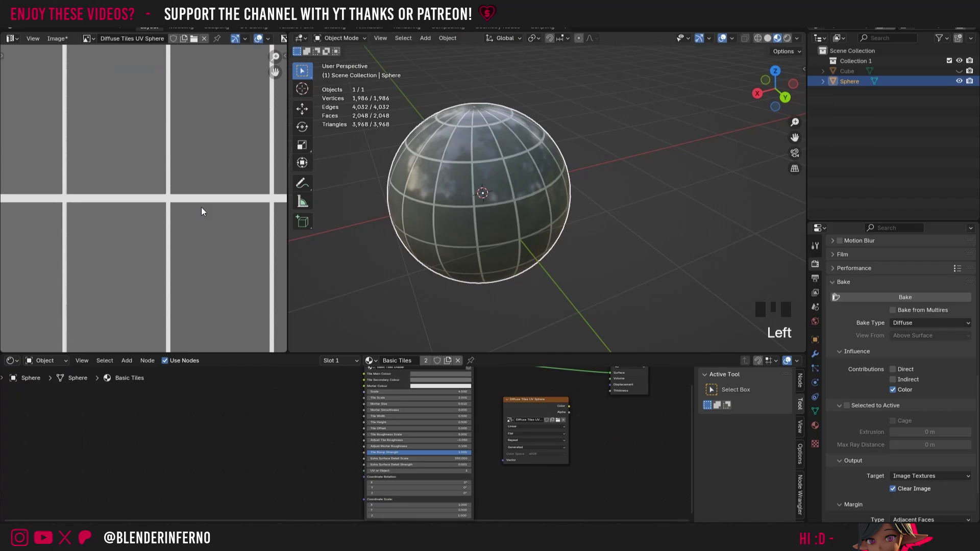
Examine the baked tile image in the image editor, including the grout lines along its upper edge
scroll(188, 170, "down", 9)
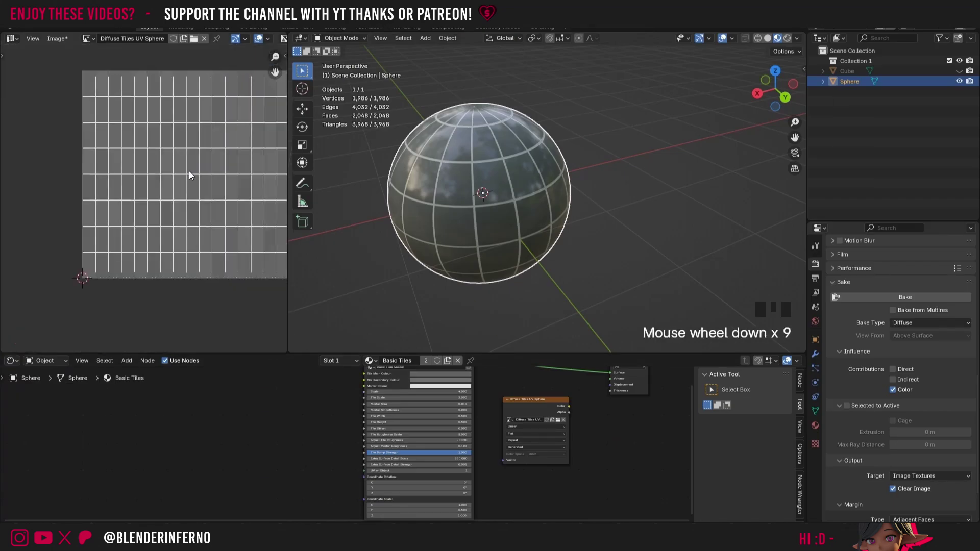
scroll(188, 171, "up", 1)
scroll(188, 172, "up", 1)
left_click_drag(275, 73, 237, 98)
scroll(140, 138, "up", 2)
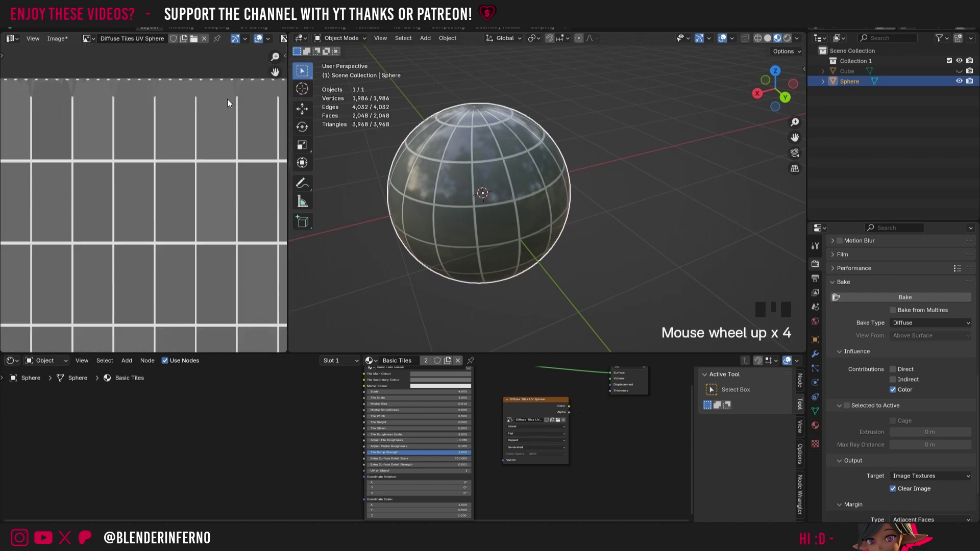
scroll(260, 167, "down", 1)
left_click_drag(275, 56, 296, 73)
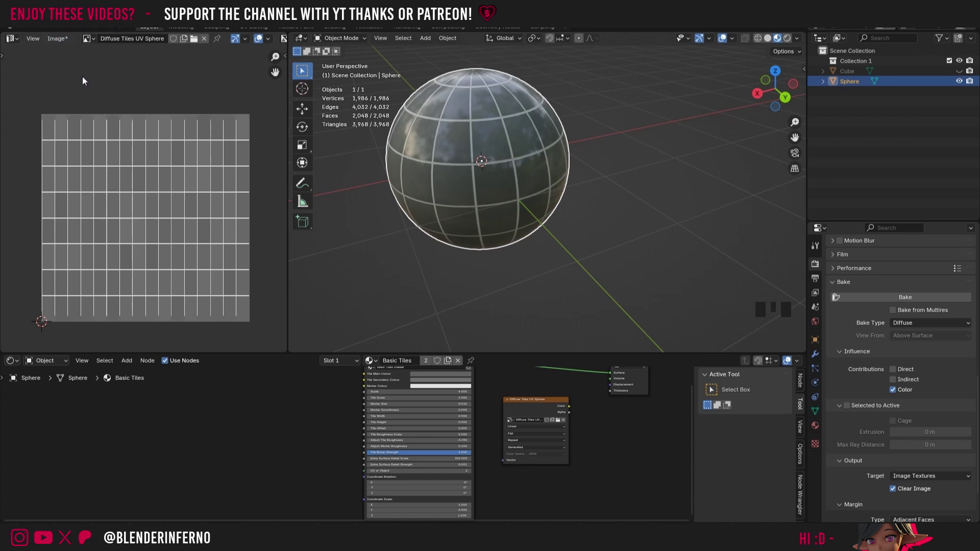
Start saving the baked image and create a folder named "Tile Sphere Textures 2K" in tutorial blend files for it
left_click(60, 39)
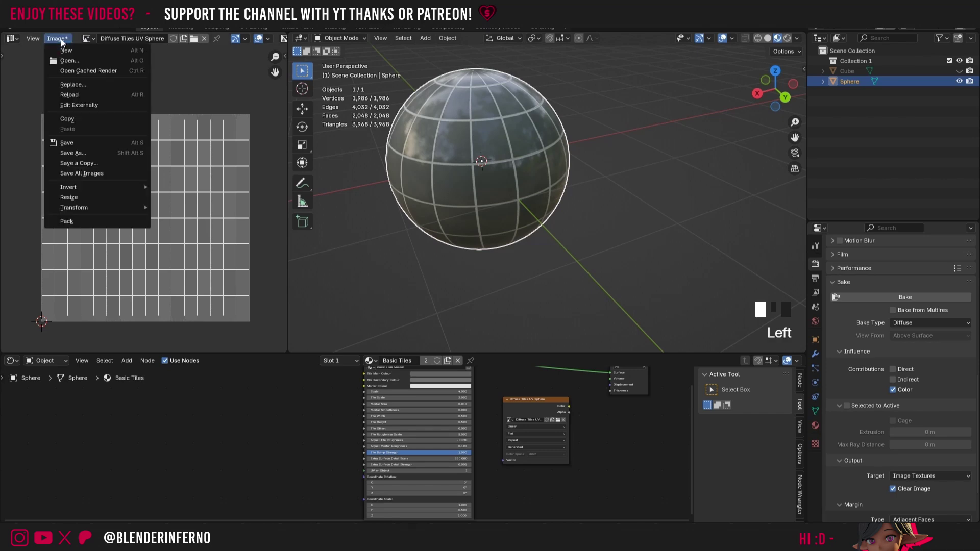
left_click(86, 142)
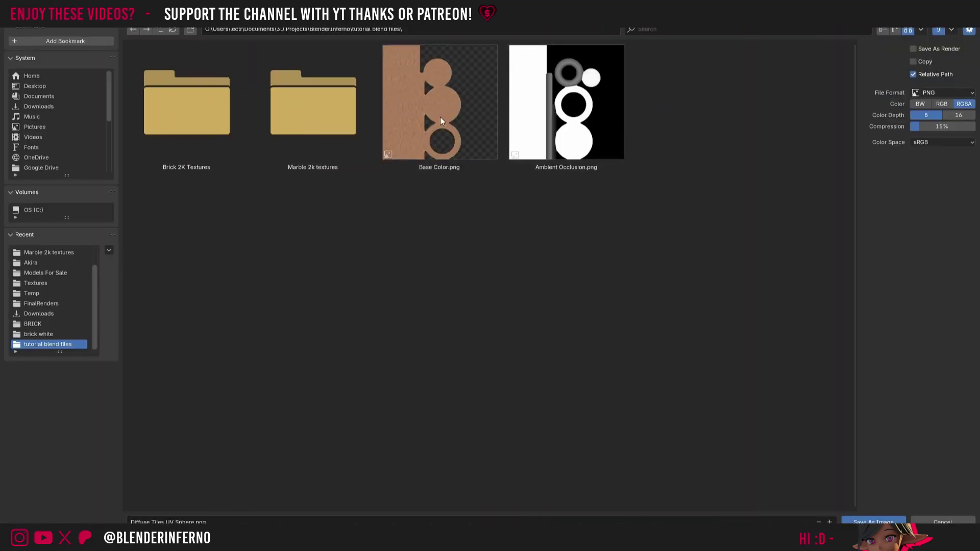
left_click(190, 29)
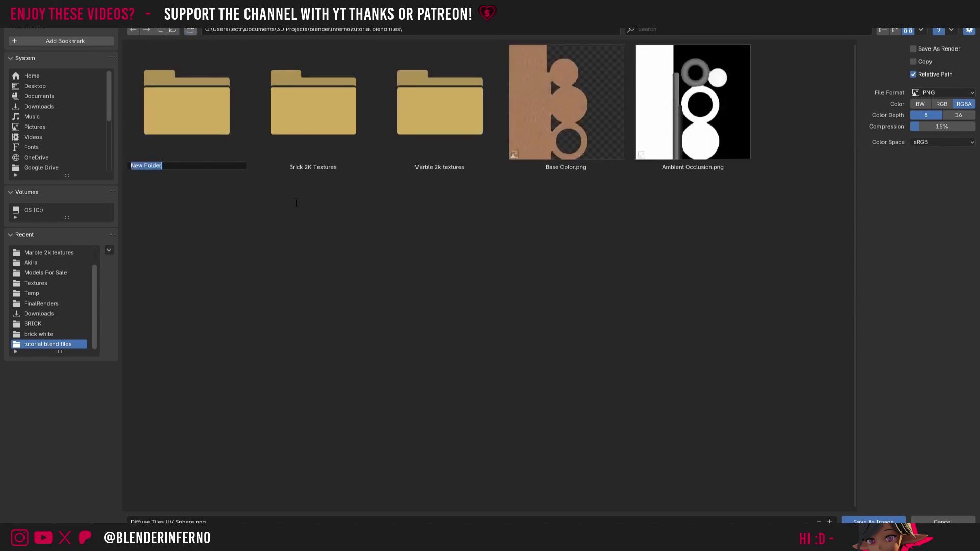
type("Tile Sphere Textures 2k")
key("Return")
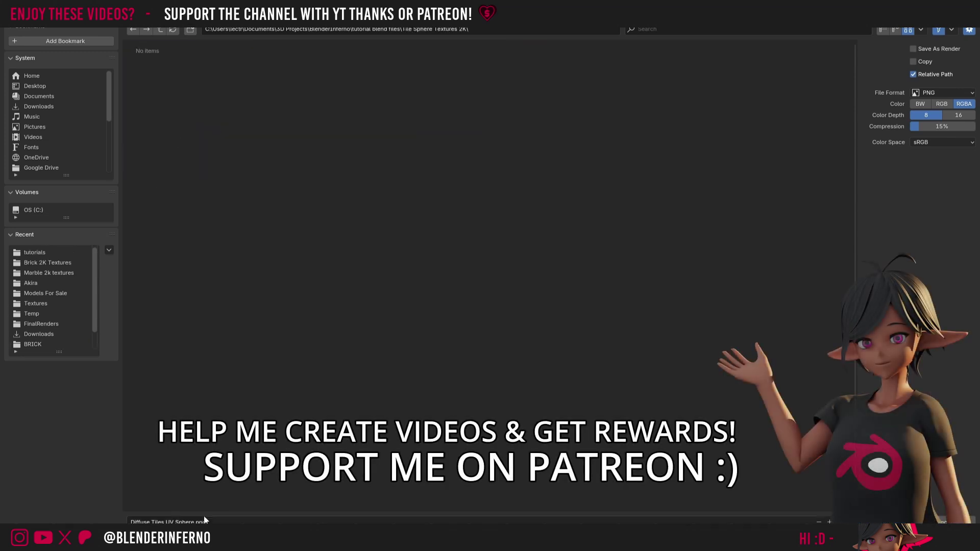
Save the baked image in the new folder as "Diffuse Tiles UV Sphere 2K.png"
left_click(204, 519)
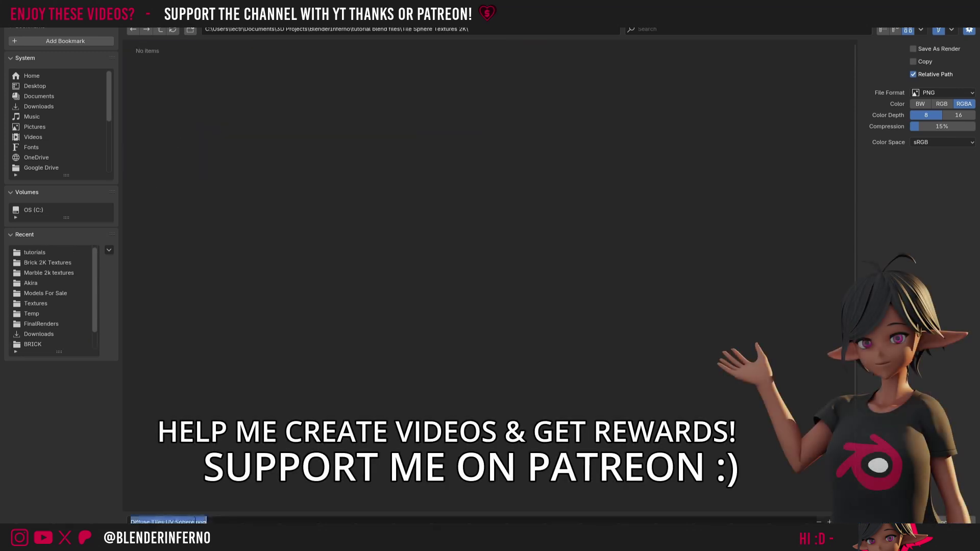
left_click(194, 520)
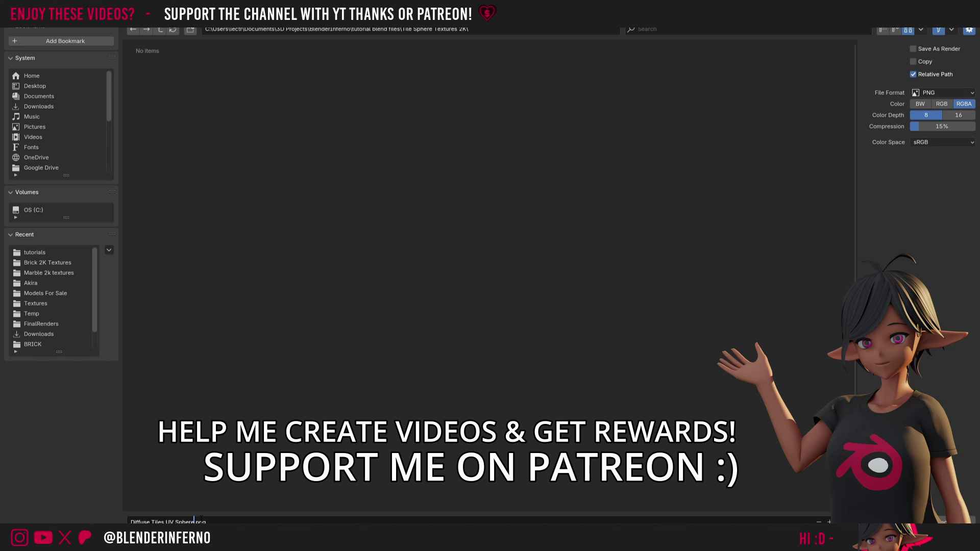
type("2K")
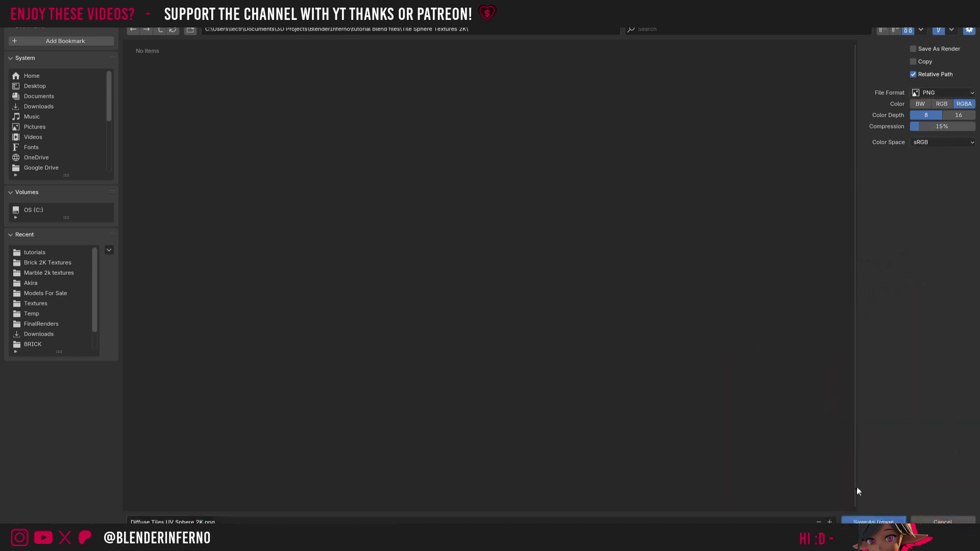
left_click(878, 522)
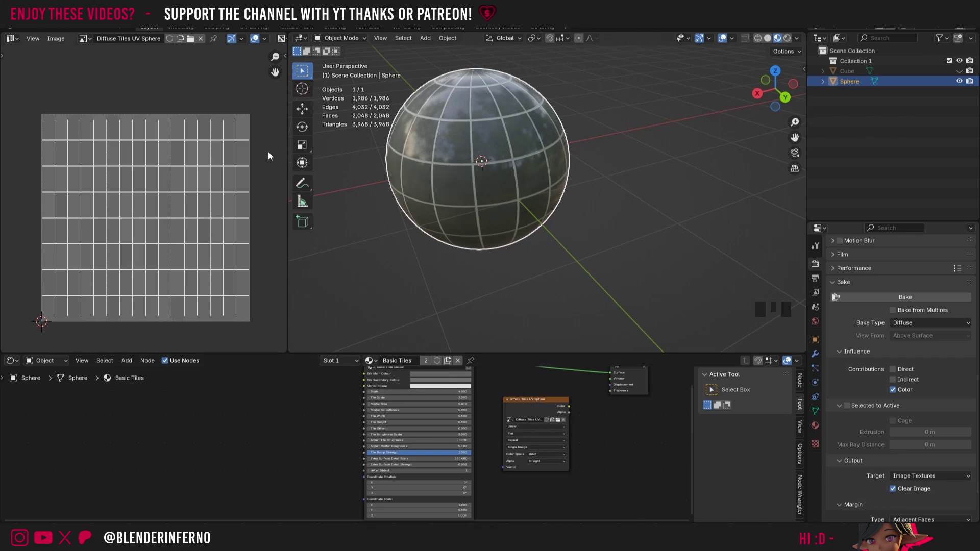
left_click(56, 38)
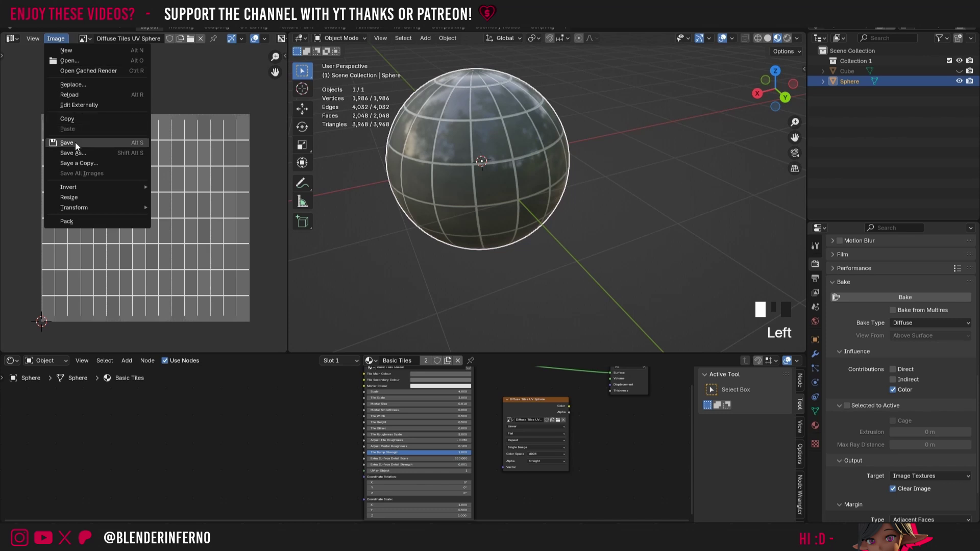
left_click(66, 143)
left_click(56, 38)
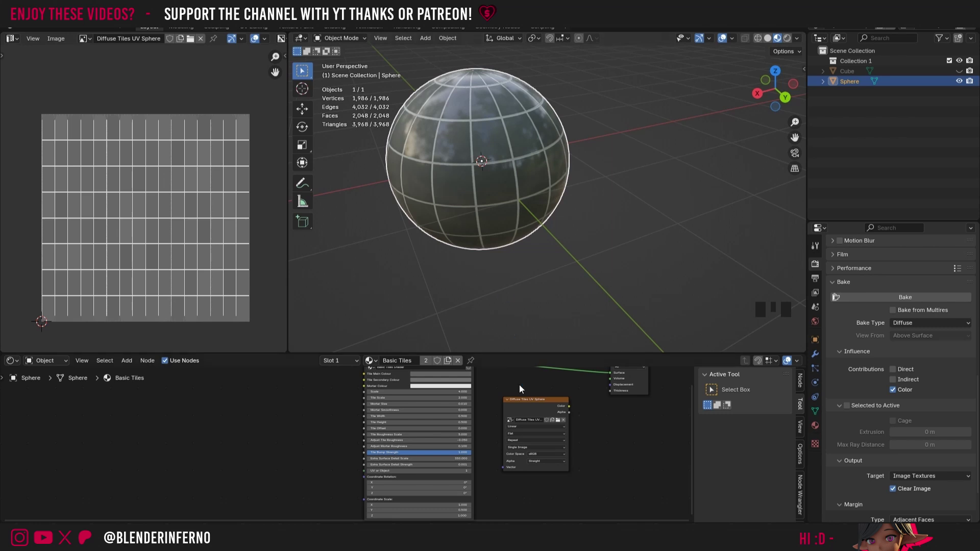
Duplicate the UV sphere and move the copy about 2.73 m along the global X axis
right_click(555, 374)
scroll(678, 105, "down", 2)
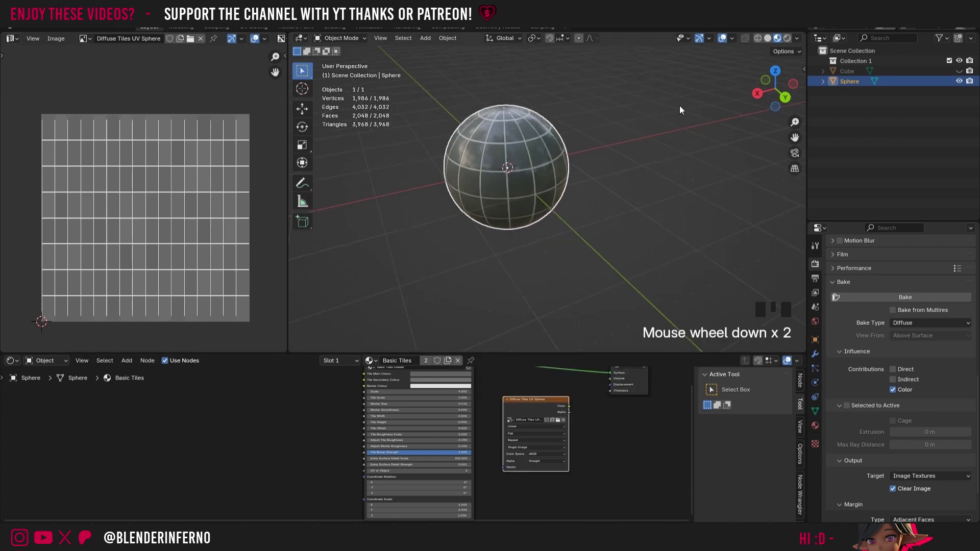
left_click(750, 96)
left_click_drag(748, 95, 513, 151)
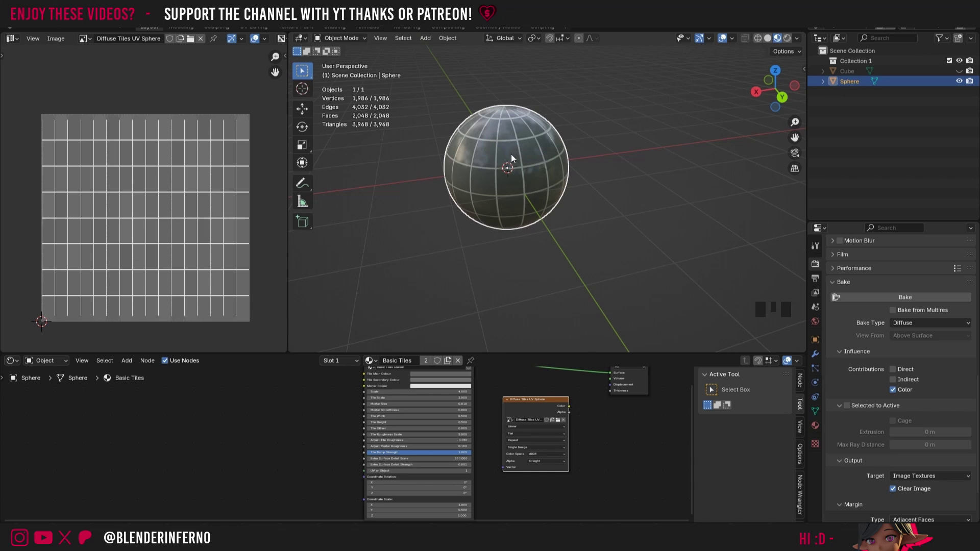
key("shift+d")
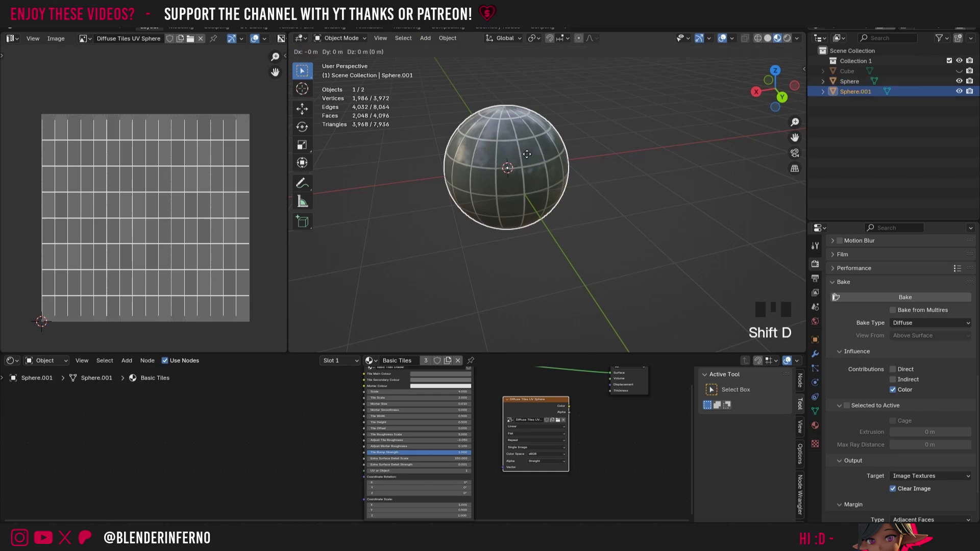
right_click(531, 155)
key("g")
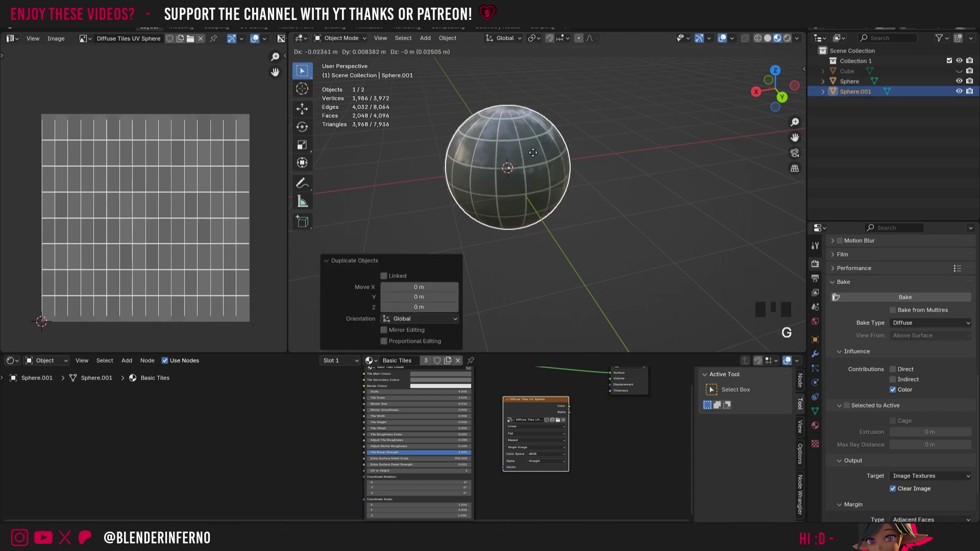
key("x")
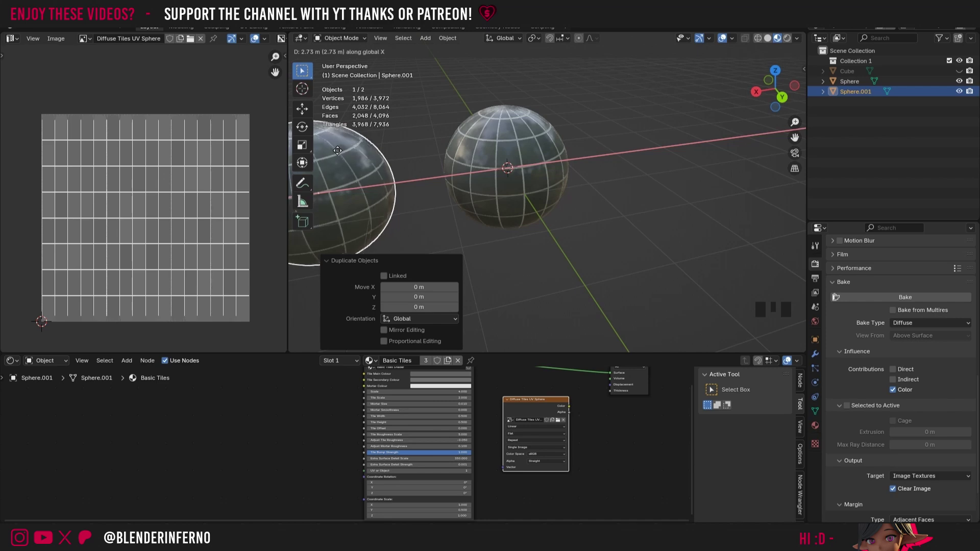
left_click(355, 154)
Replace the Basic Tiles material on the duplicated sphere with a new material and reposition its default nodes
left_click_drag(794, 138, 455, 363)
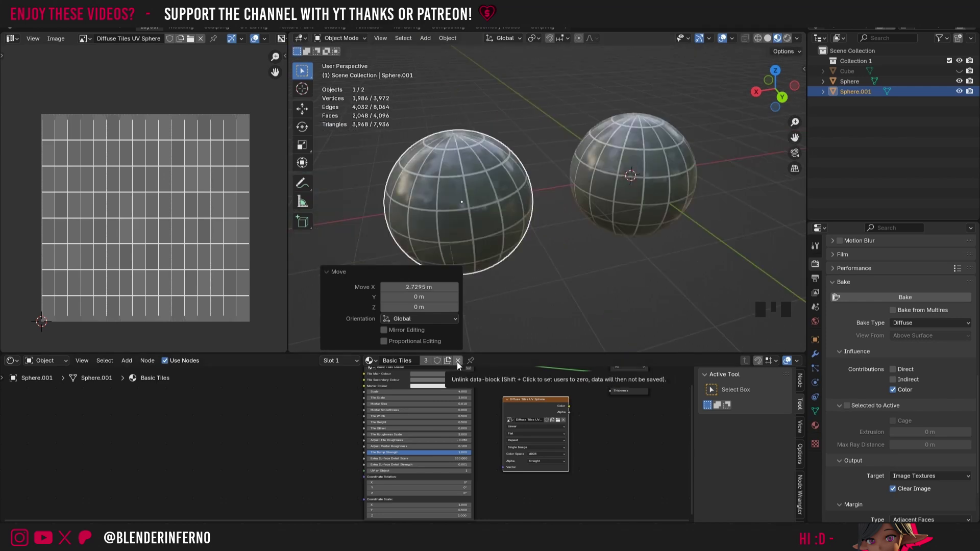
left_click(457, 362)
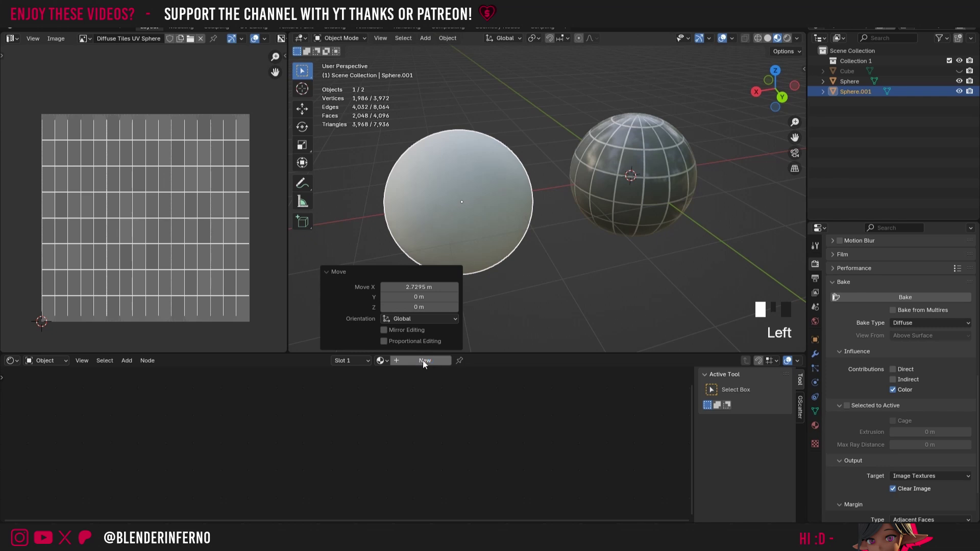
left_click(423, 362)
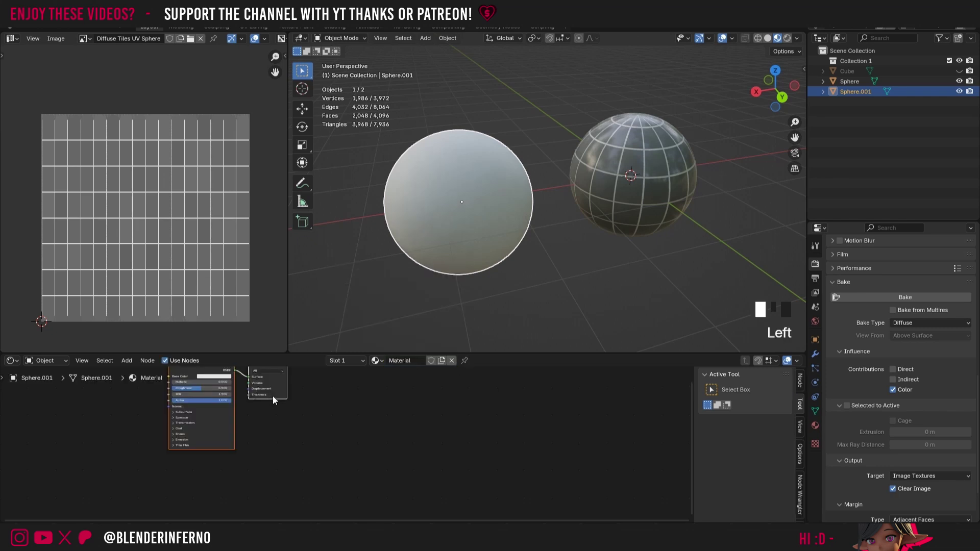
key("g")
left_click(458, 427)
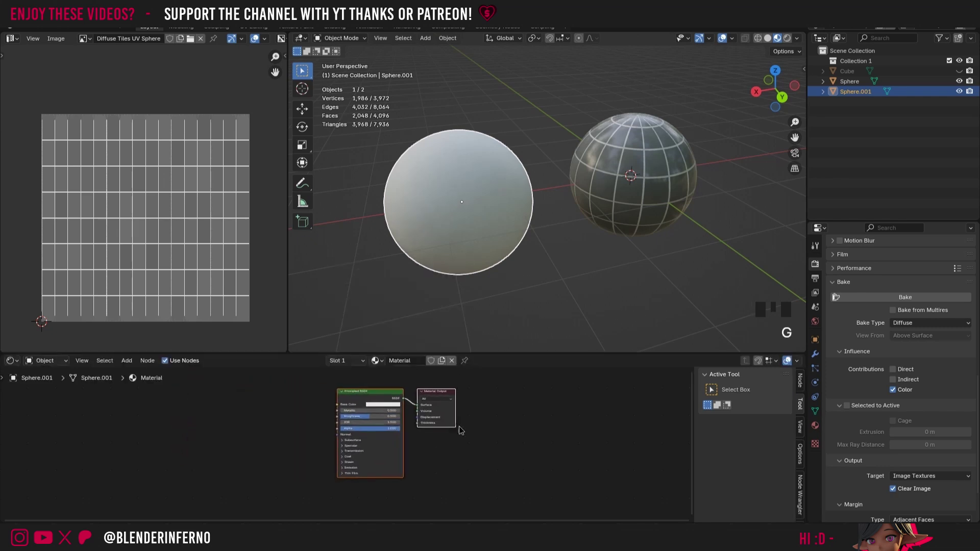
Add an Image Texture node before the Principled BSDF and assign it the existing "Diffuse Tiles UV Sphere" image
key("shift+a")
mouse_move(300, 401)
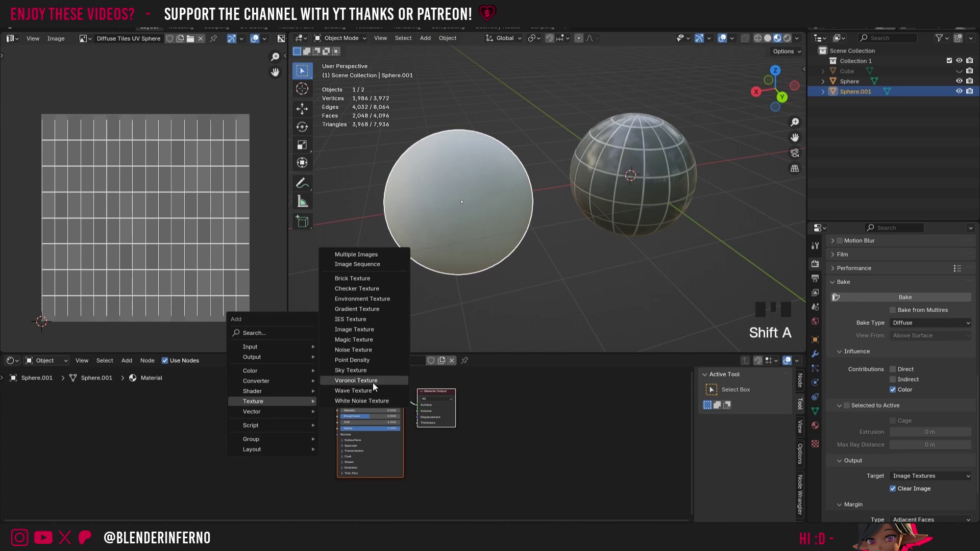
left_click(363, 330)
left_click(265, 414)
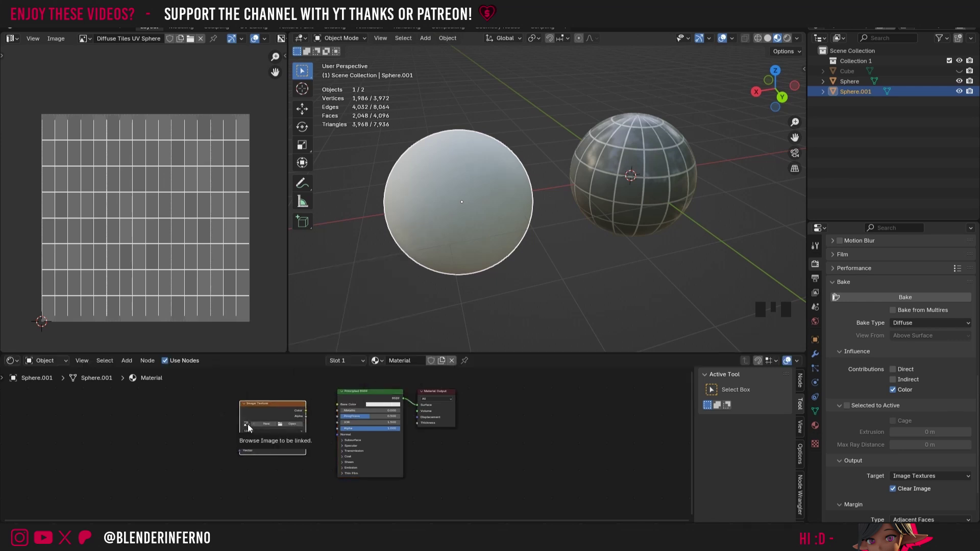
left_click(246, 424)
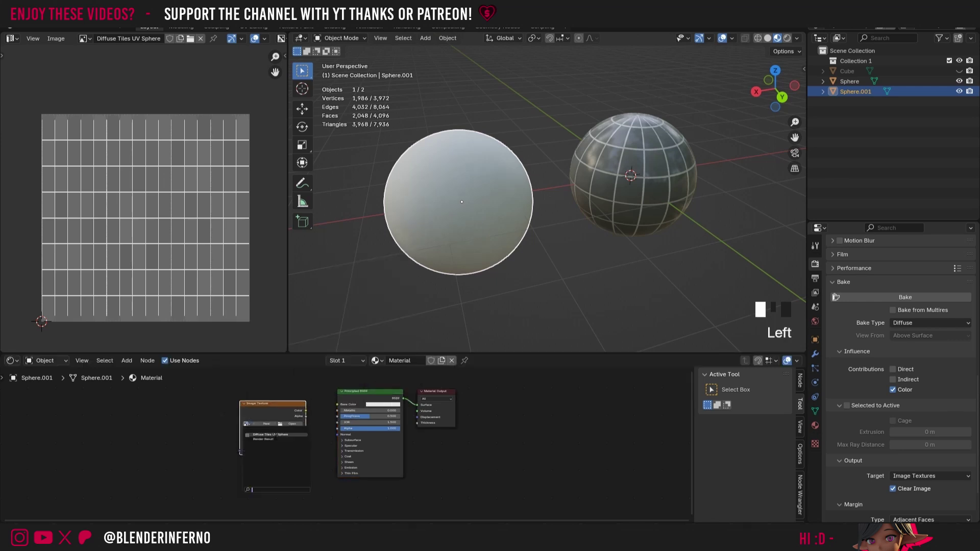
left_click(276, 434)
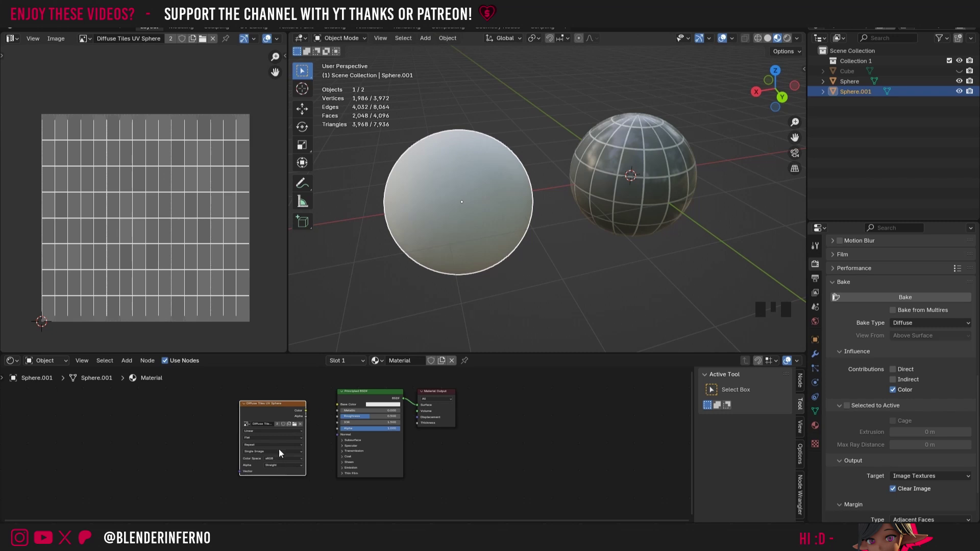
left_click_drag(305, 410, 314, 410)
Add a Texture Coordinate node, connect its UV output to the image's Vector, and link the image's Color to Base Color
key("shift+a")
mouse_move(174, 360)
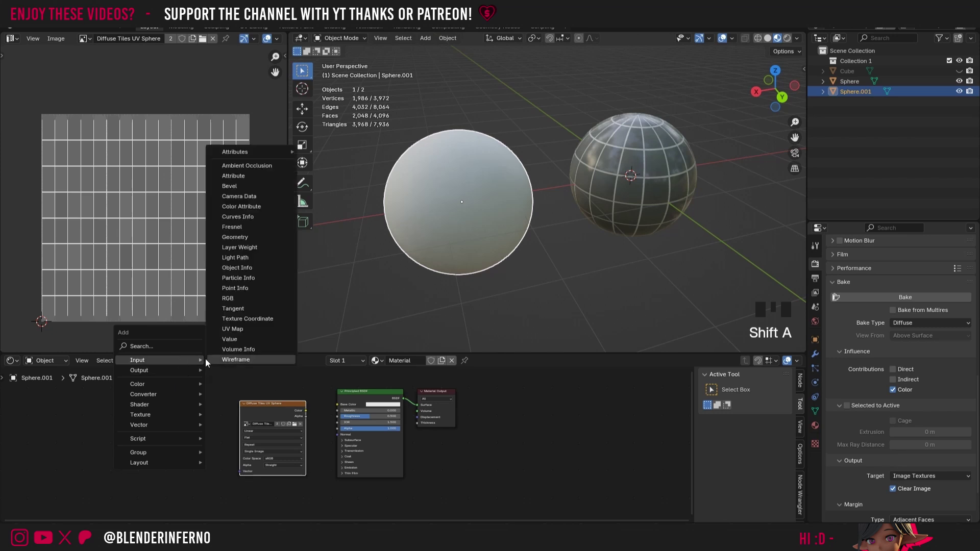
left_click(247, 319)
left_click(216, 435)
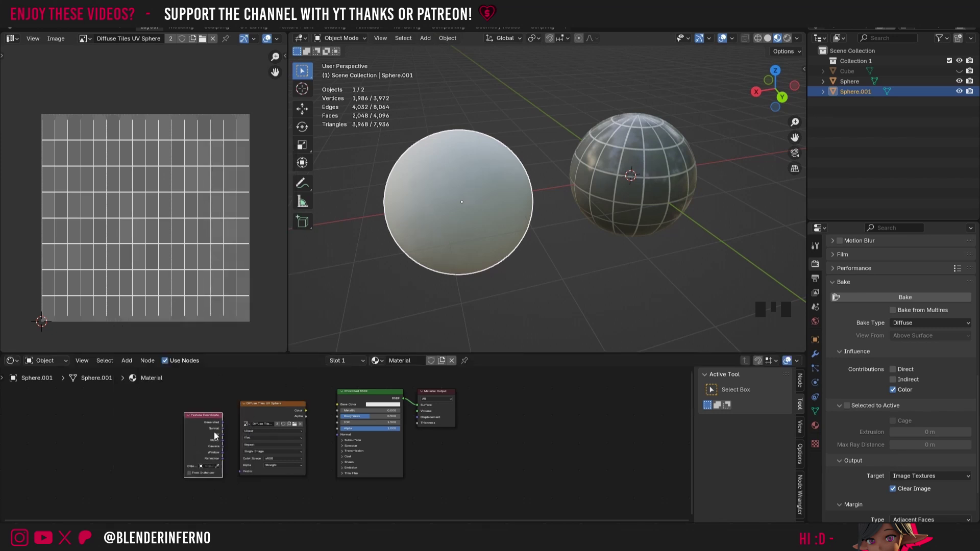
left_click_drag(222, 435, 239, 471)
left_click_drag(305, 410, 343, 411)
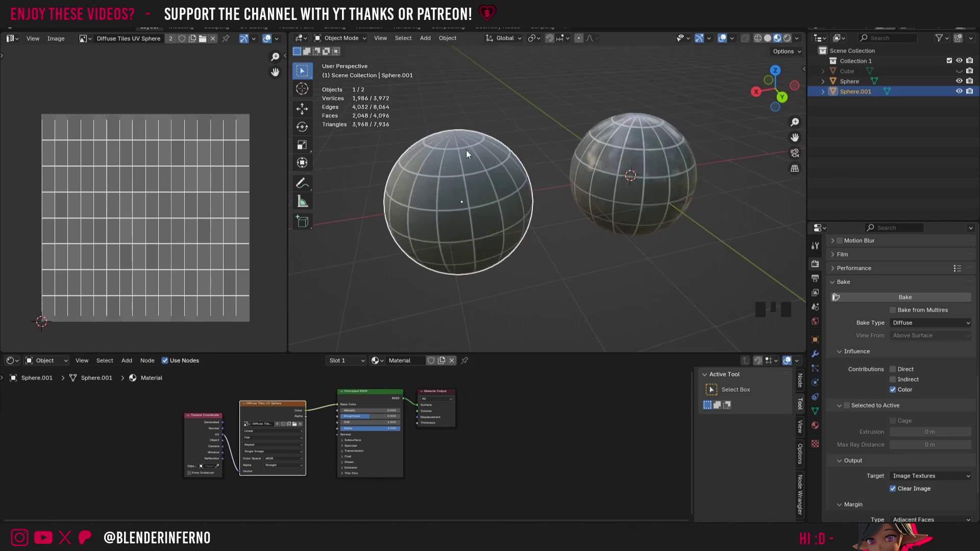
Compare the tile pattern around the top pole of the baked copy with that of the original procedural sphere
scroll(448, 149, "up", 1)
scroll(448, 148, "up", 3)
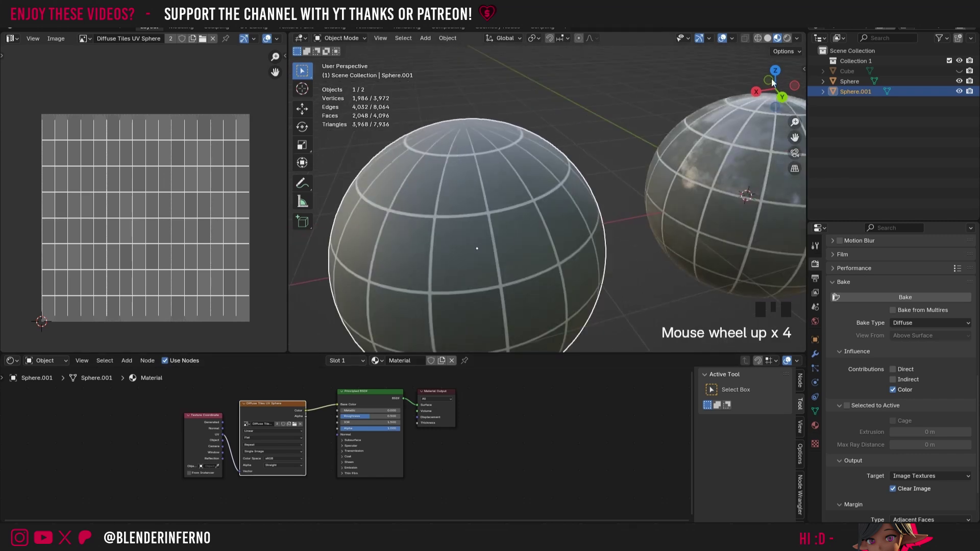
left_click_drag(775, 82, 763, 134)
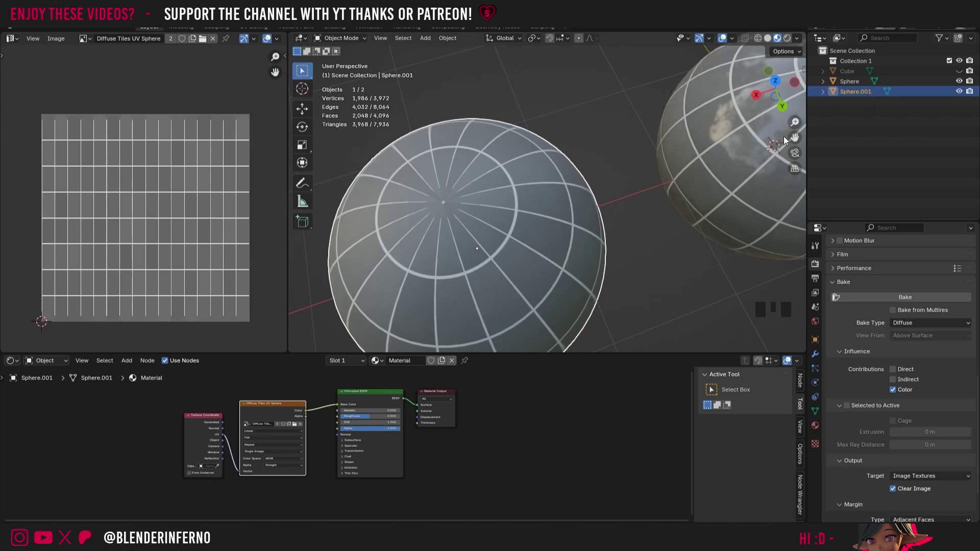
left_click_drag(794, 136, 676, 173)
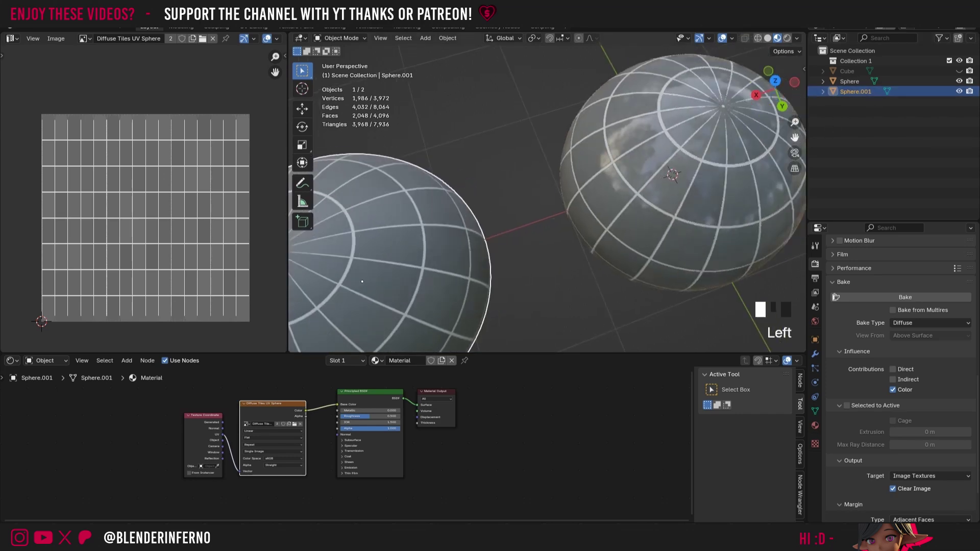
Select the original sphere and duplicate its "Diffuse Tiles UV Sphere" image node, placing the copy beneath the Material Output node
left_click_drag(773, 102, 775, 78)
right_click(777, 296)
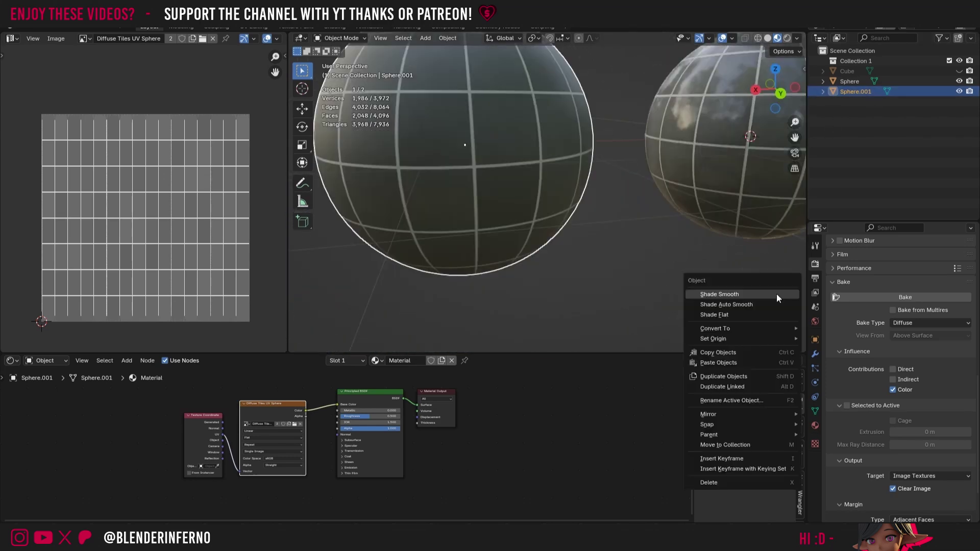
right_click(673, 146)
scroll(674, 146, "down", 2)
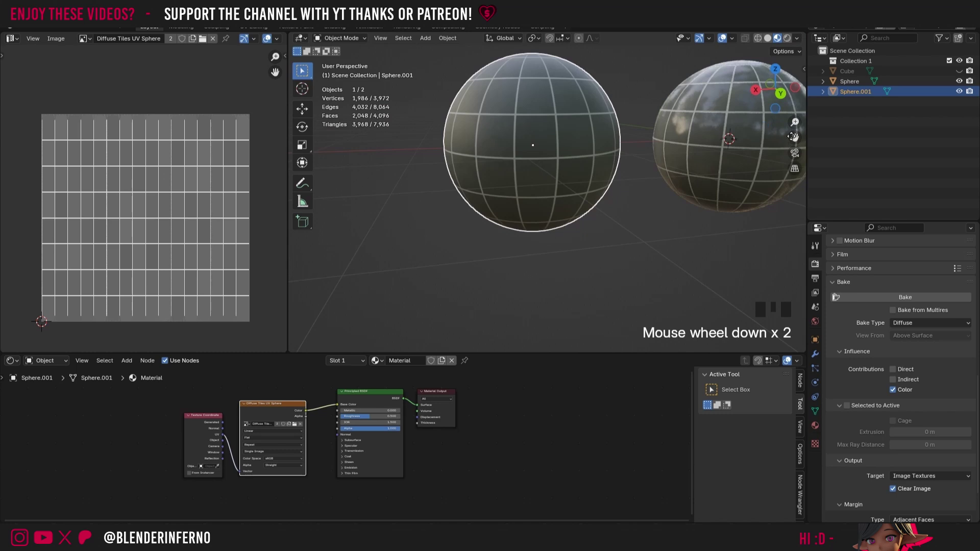
left_click_drag(792, 137, 678, 173)
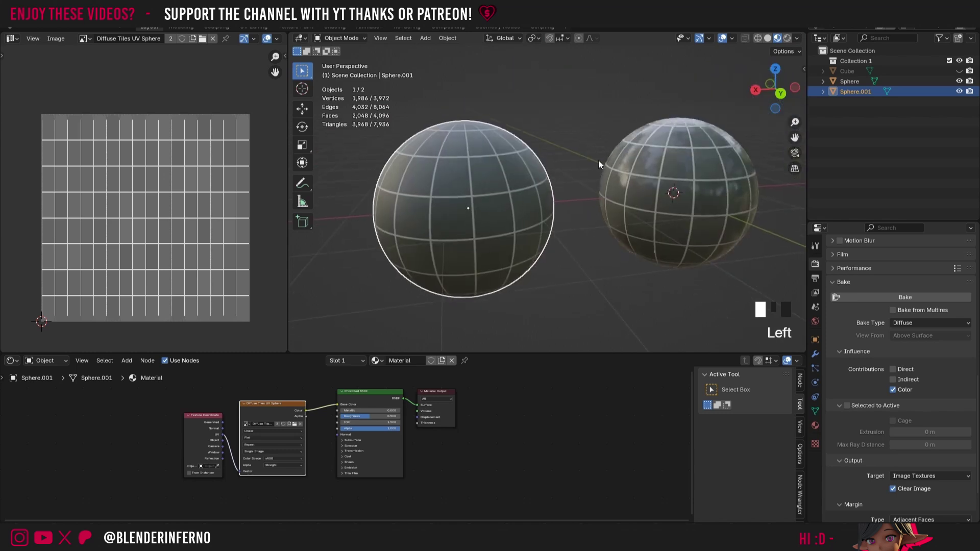
left_click(677, 173)
left_click_drag(550, 401, 539, 393)
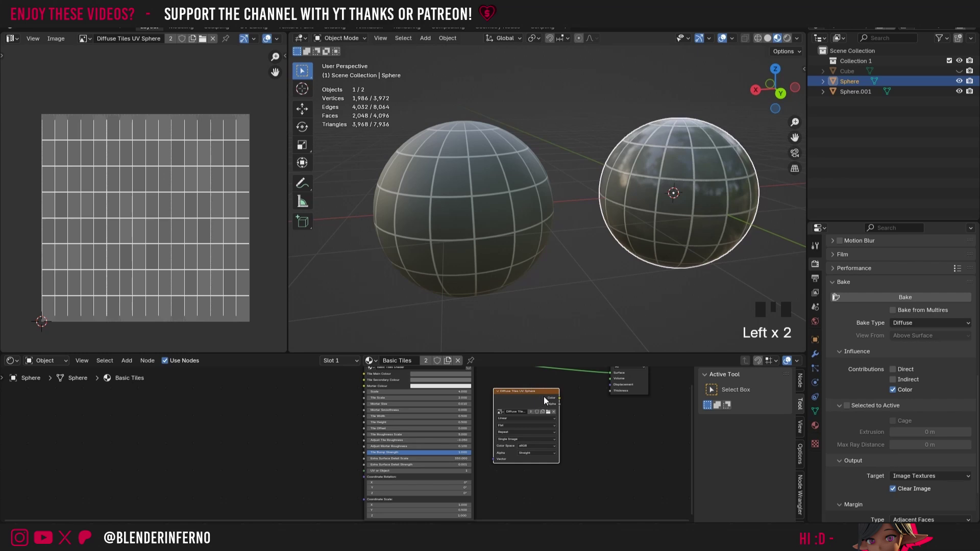
key("shift+d")
left_click(651, 439)
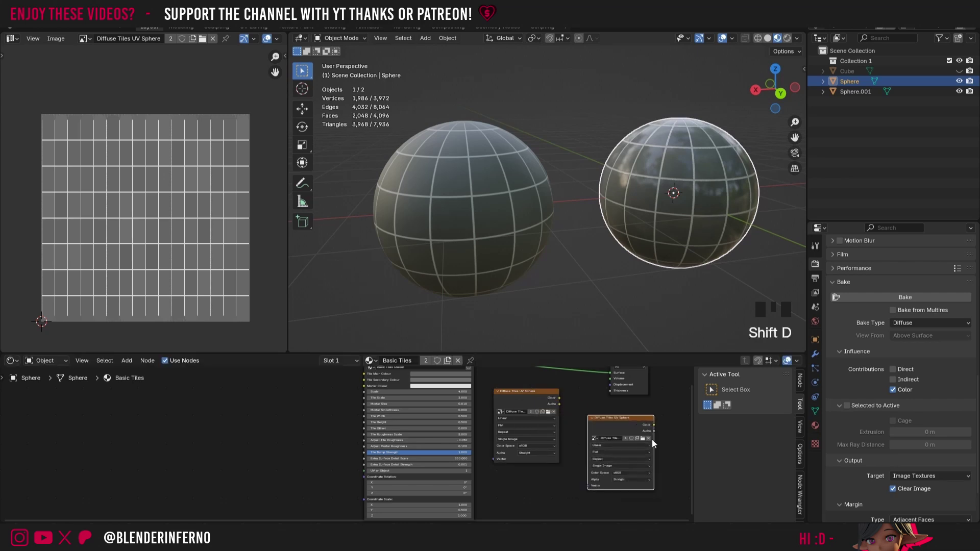
Unlink the copied node's image and create a new image in it named "Roughness Tiles UV Sphere 2K"
left_click(648, 437)
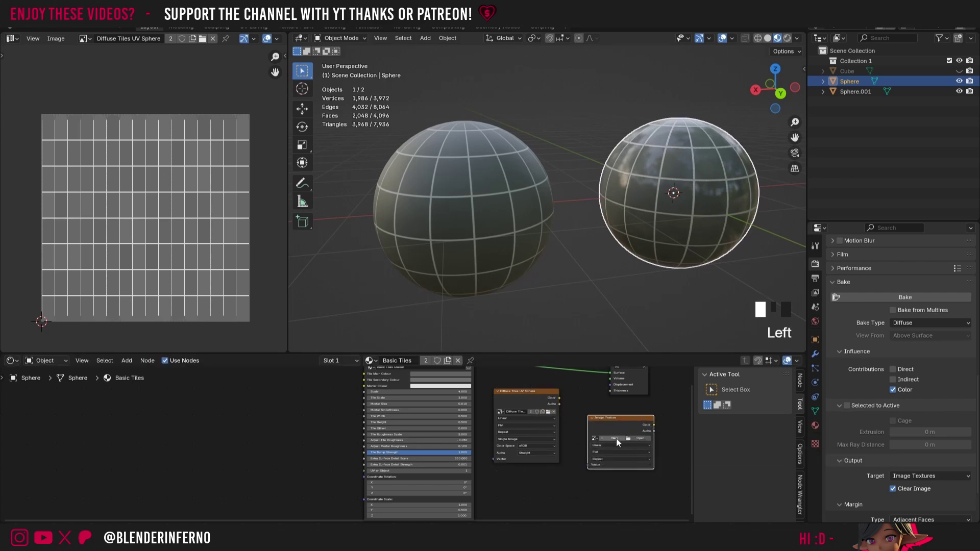
left_click(613, 437)
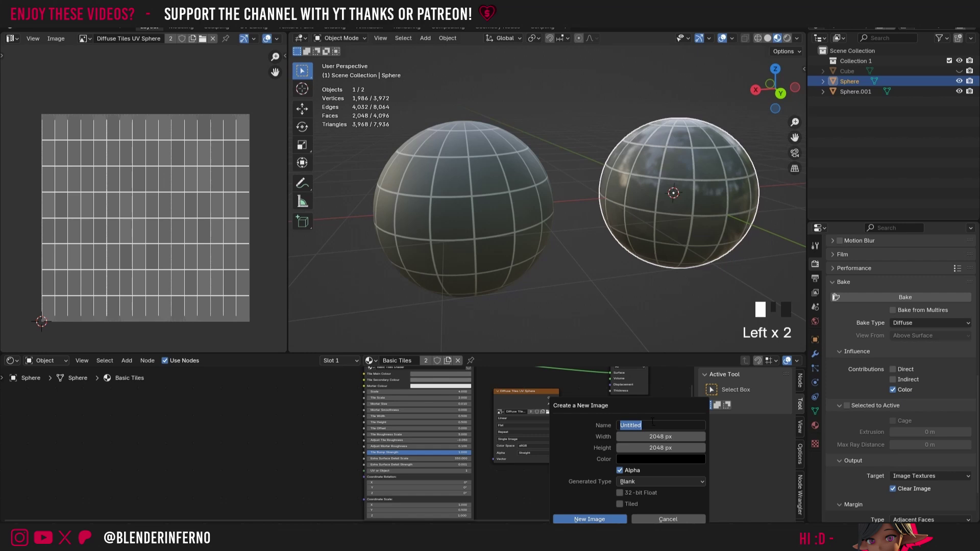
type("Roughness T")
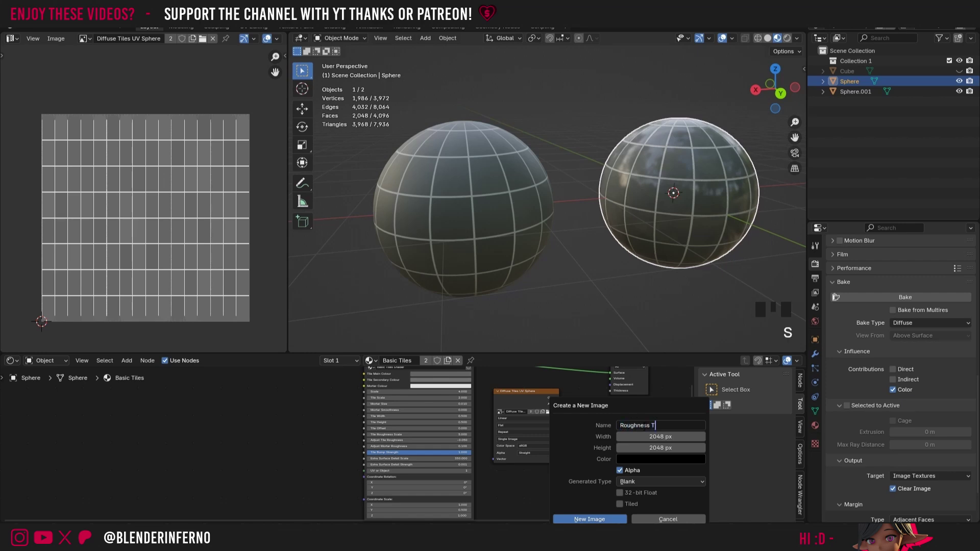
type("iles UV Sphere 2K")
left_click(561, 519)
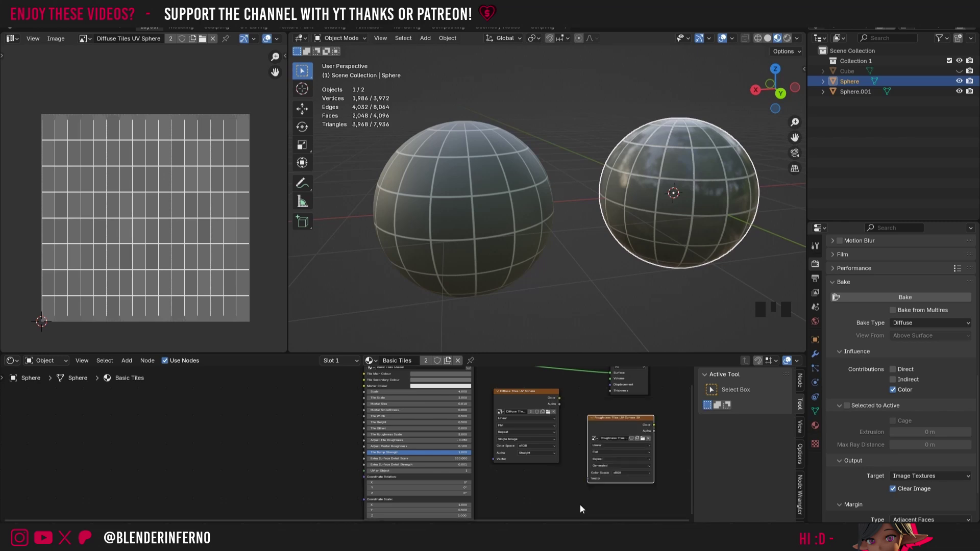
Set the new roughness image's color space to Linear Rec.709 and bake the sphere's Roughness pass into it
left_click(621, 473)
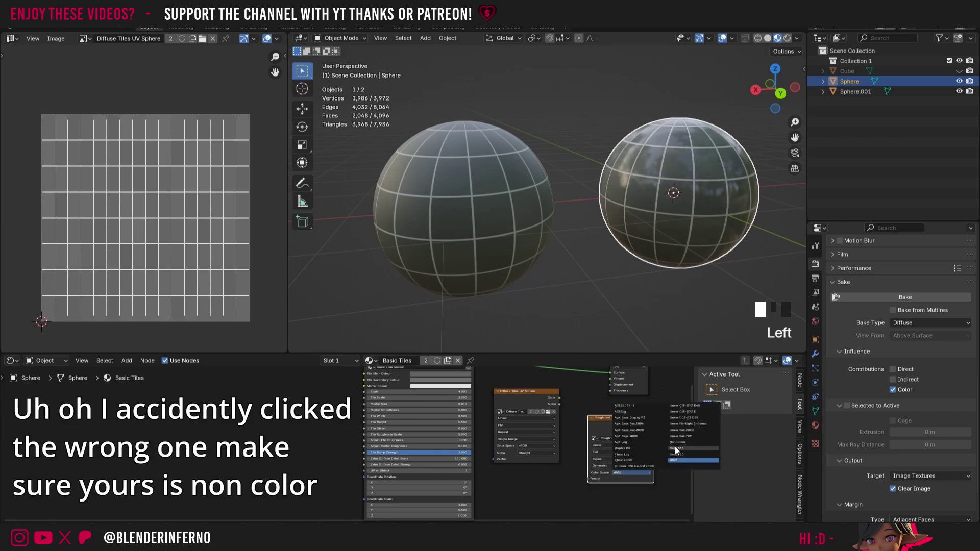
left_click(675, 446)
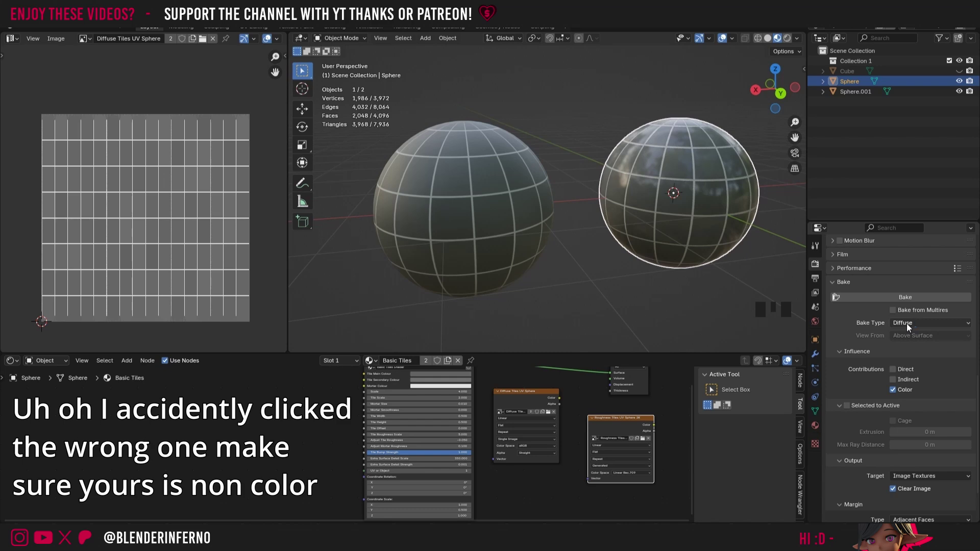
left_click(906, 323)
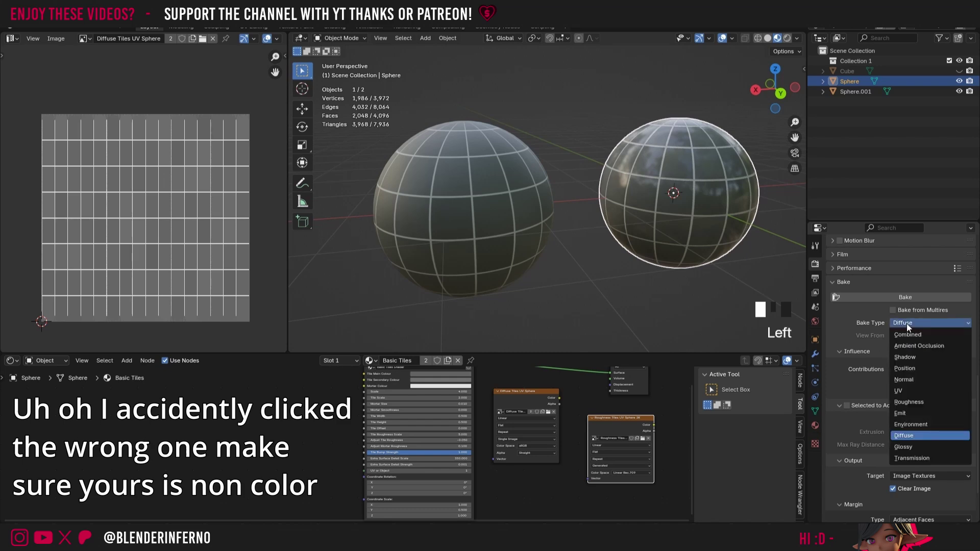
left_click(913, 402)
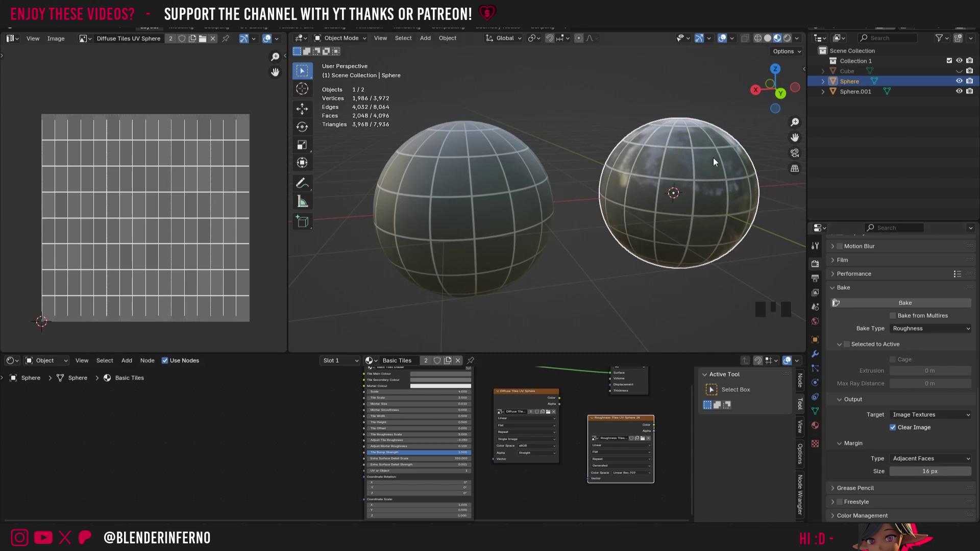
left_click(911, 303)
Examine the tiles and mortar in the baked roughness map alongside the roughness settings of the Basic Tiles node
scroll(204, 188, "up", 7)
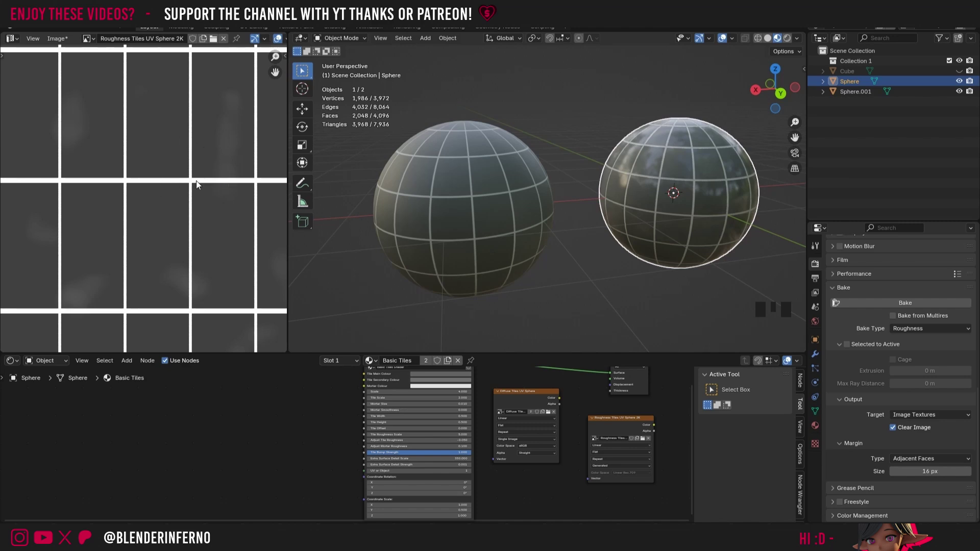
scroll(201, 181, "down", 5)
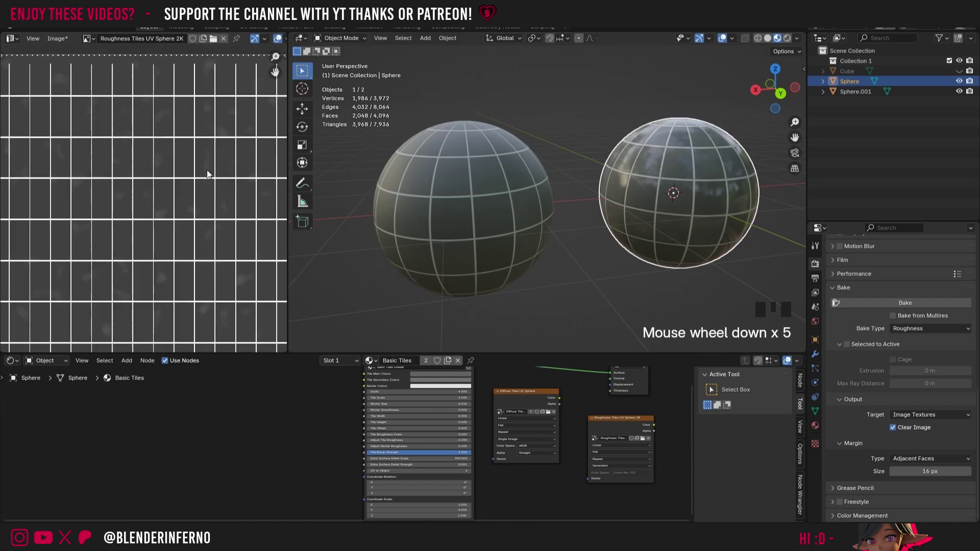
scroll(228, 121, "down", 2)
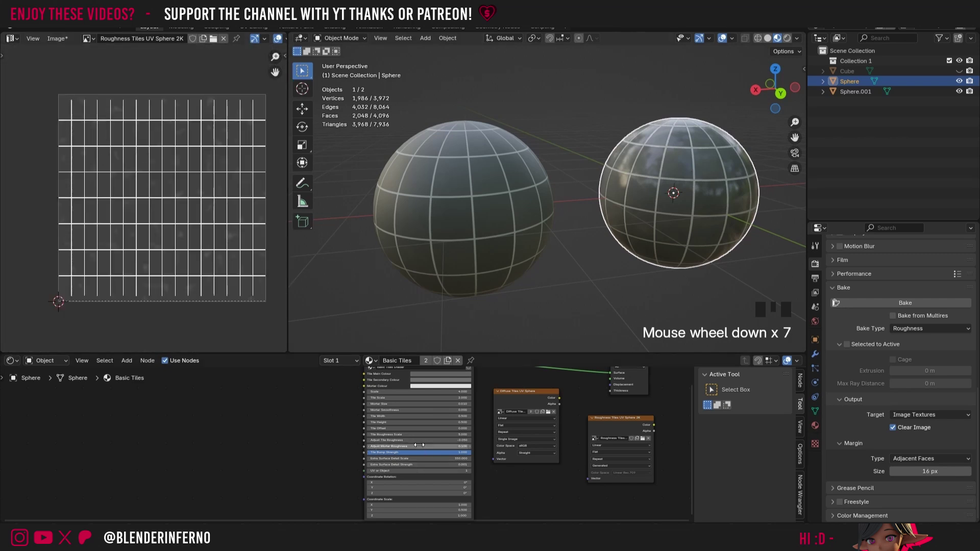
scroll(415, 446, "up", 5)
scroll(417, 447, "up", 2)
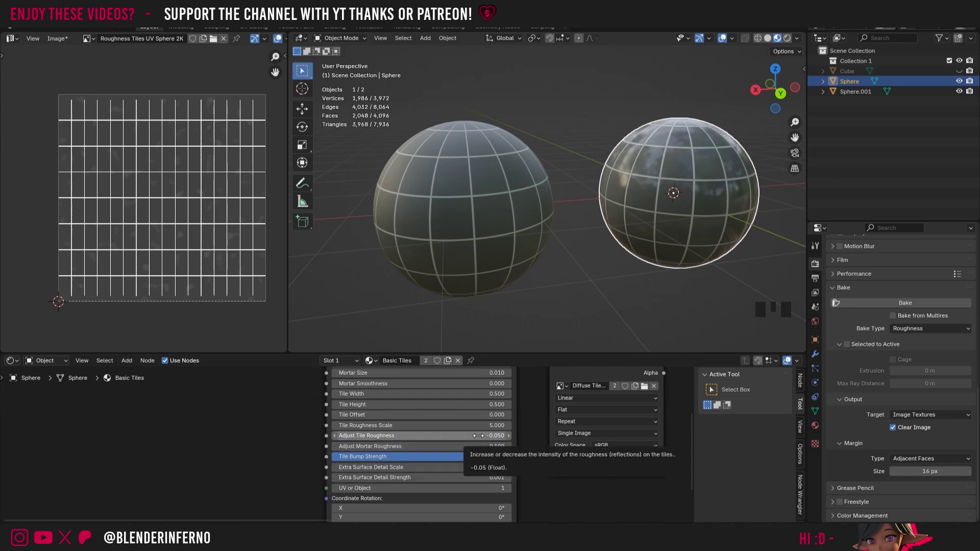
scroll(197, 188, "up", 1)
scroll(637, 454, "down", 5)
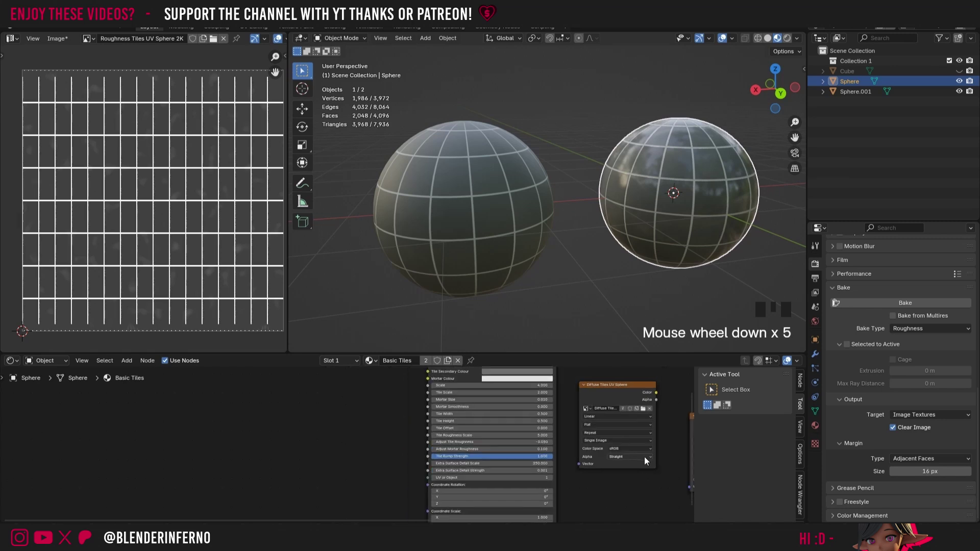
Save the baked map as the PNG file "Roughness Tiles UV Sphere 2K.png" in the folder holding the diffuse texture
left_click(56, 39)
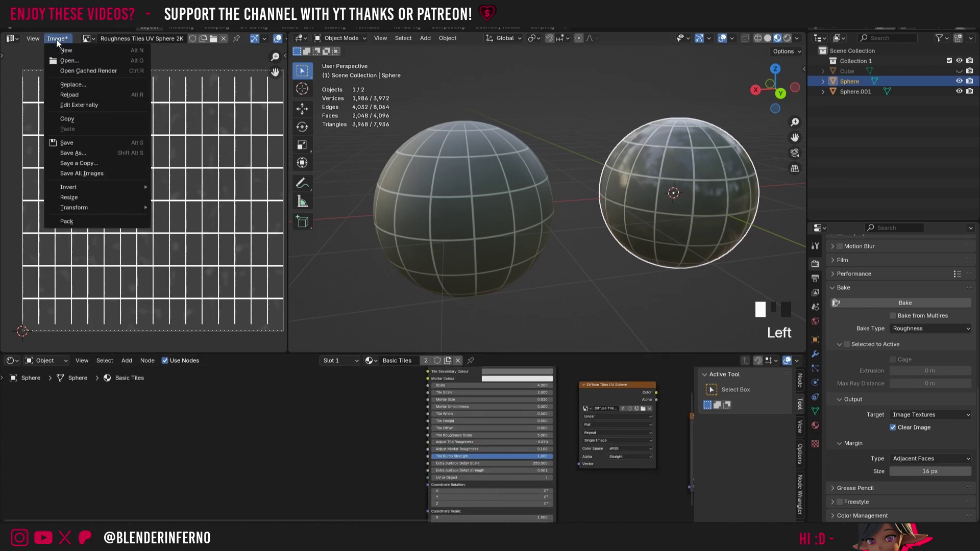
left_click(73, 153)
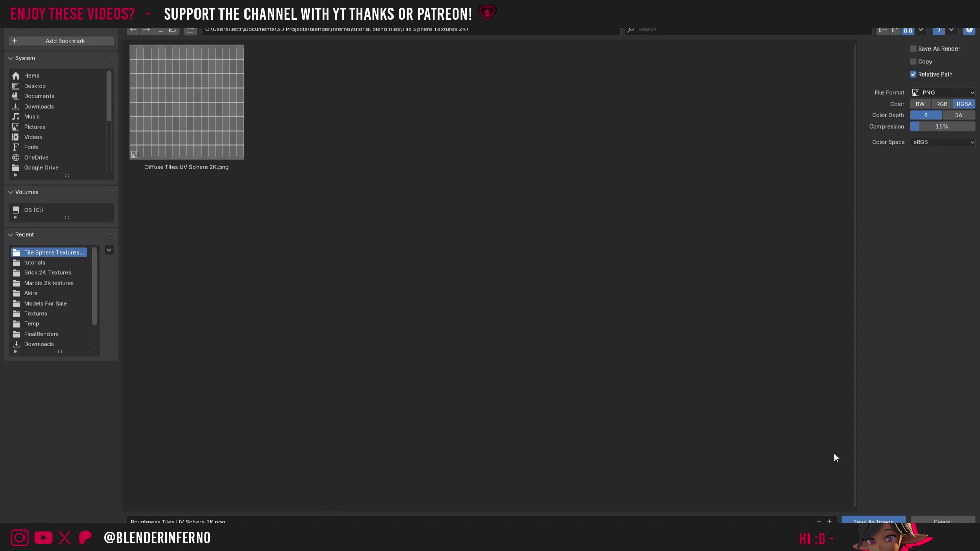
left_click(875, 521)
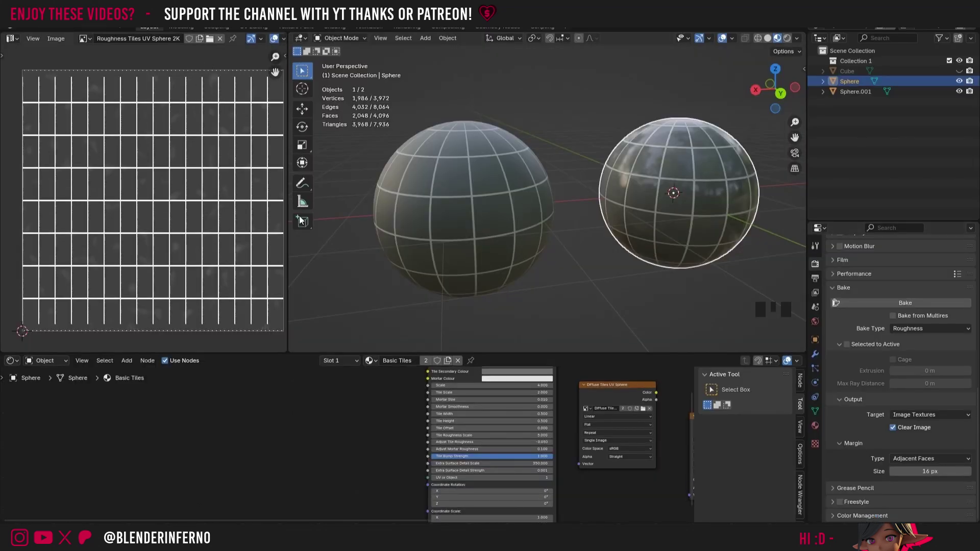
Move the roughness image node clear of the other nodes, beyond the Material Output, and set its color space to Non-Color
left_click_drag(391, 511, 538, 516)
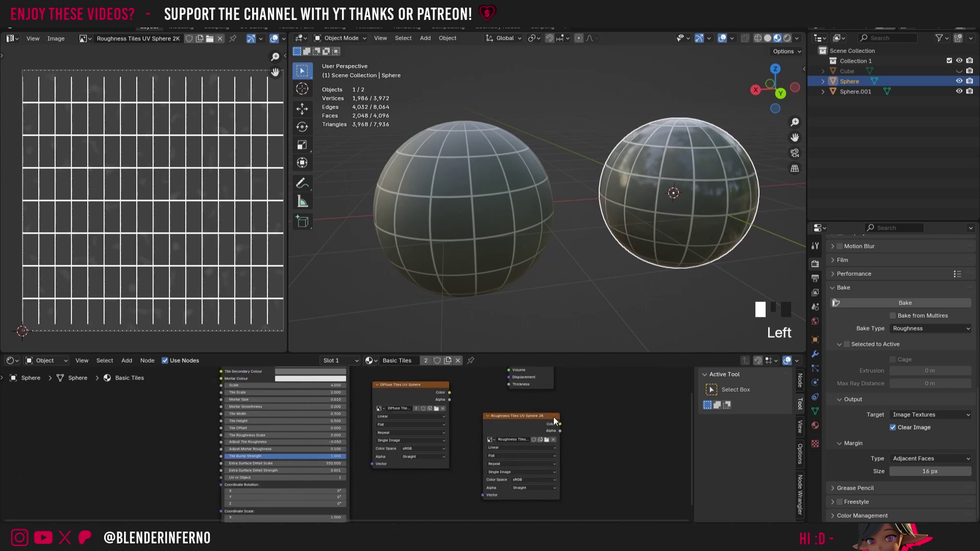
left_click_drag(522, 420, 579, 411)
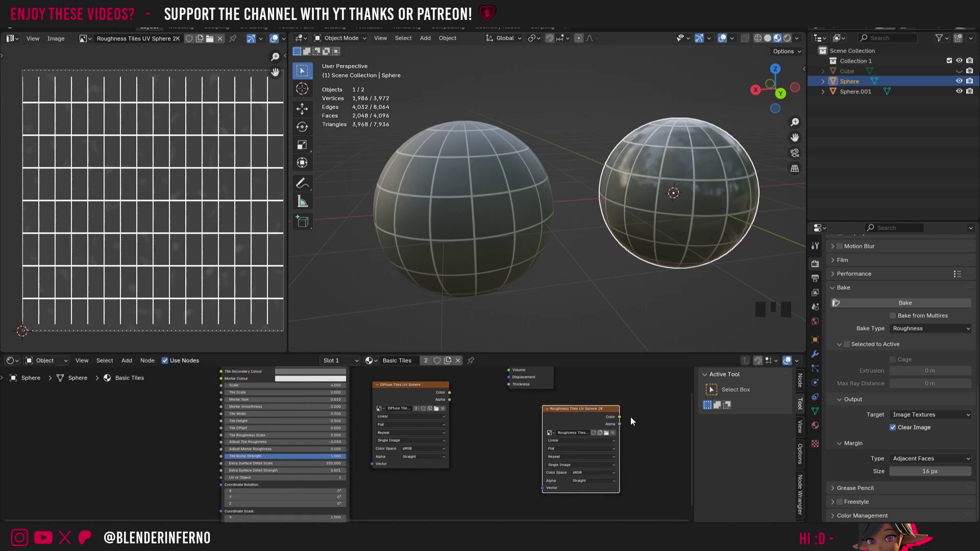
scroll(631, 419, "down", 4)
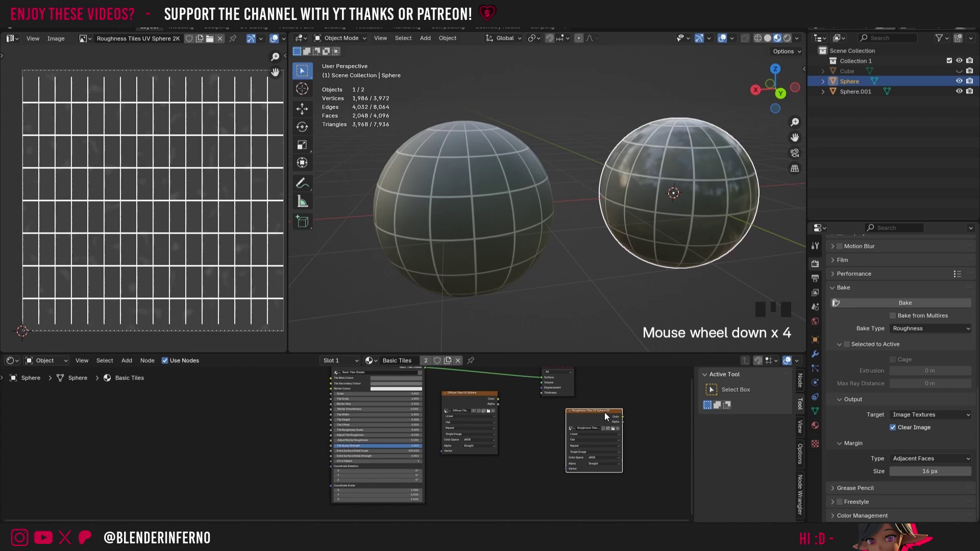
scroll(599, 415, "down", 1)
mouse_move(599, 416)
left_mouse_down()
mouse_move(568, 390)
mouse_move(610, 406)
left_mouse_up()
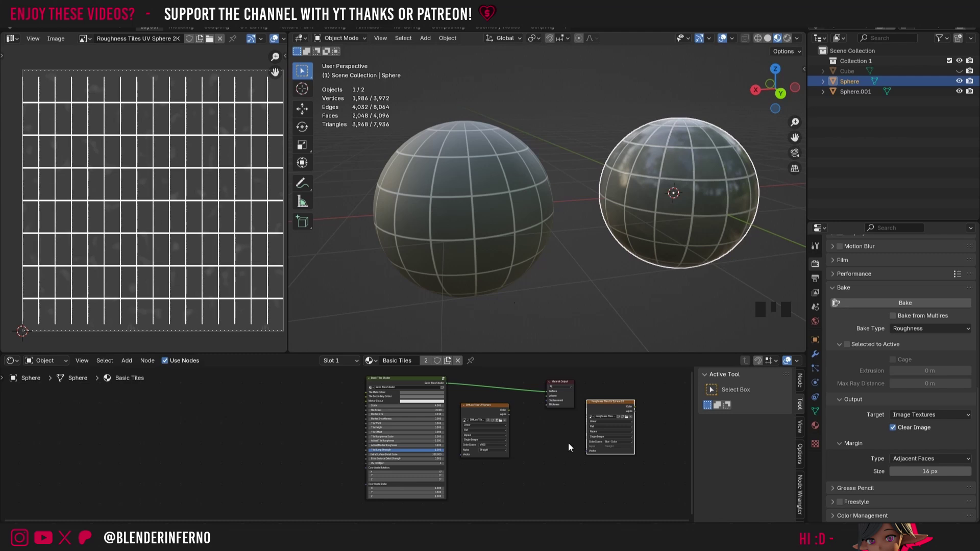
Duplicate the roughness image node, place the copy between the two existing image nodes, and unlink its image
key("shift+d")
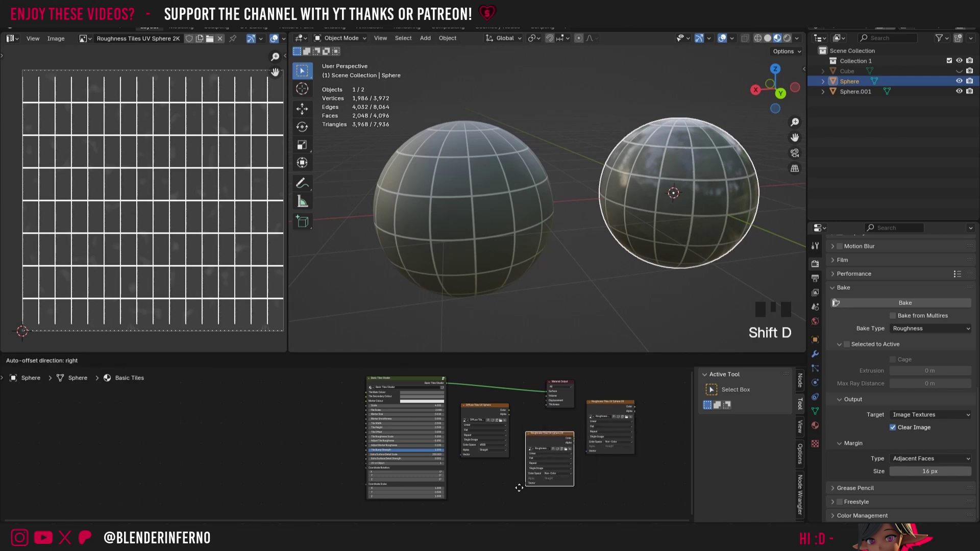
left_click(565, 457)
left_click(570, 457)
Create a new image in the empty duplicated node named "OpenGL Normal Tiles UV Sphere 2K"
left_click(570, 457)
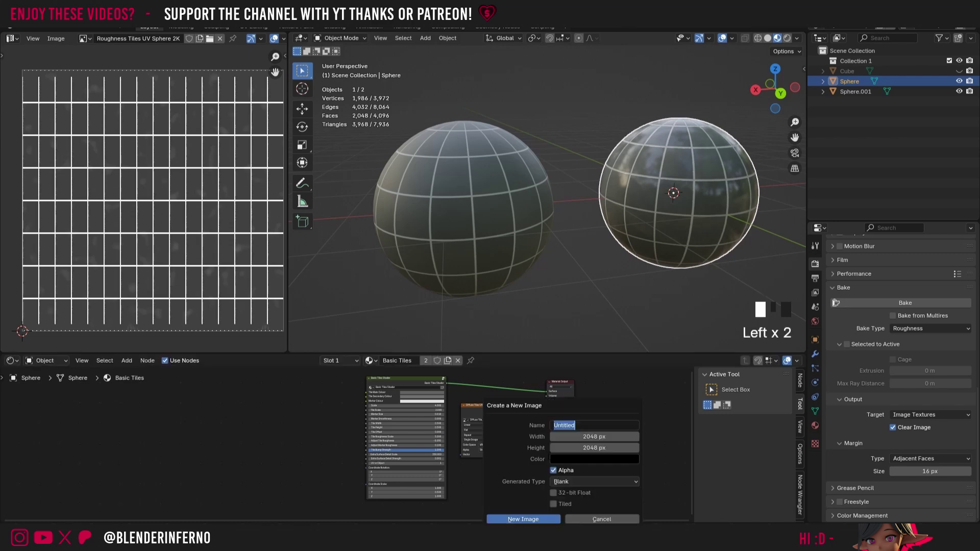
type("oPENgl")
key("BackSpace")
key("BackSpace")
key("BackSpace")
key("BackSpace")
key("BackSpace")
key("BackSpace")
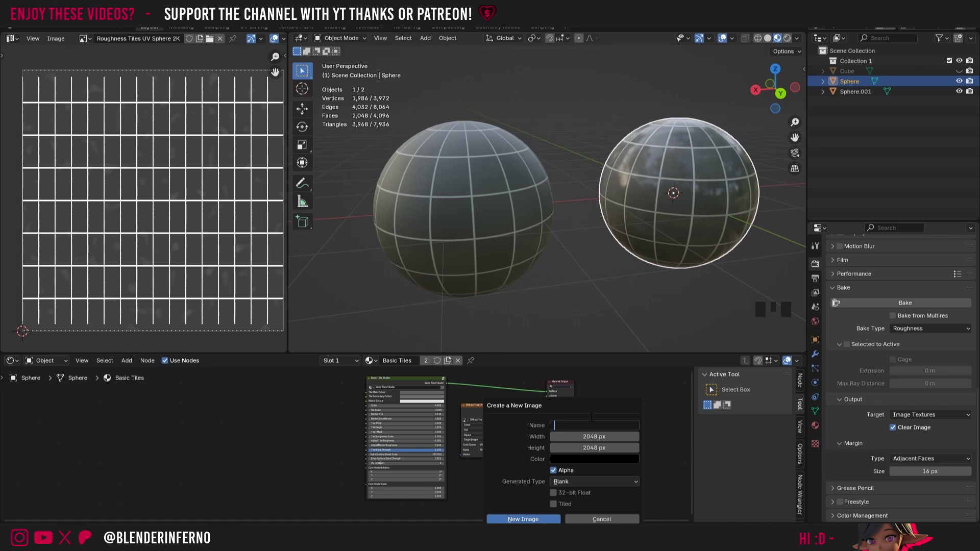
type("Open")
type("GL Normal ")
type("Tiles UV Sphere 2K")
key("Return")
left_click(530, 519)
Set the OpenGL normal image's color space to Non-Color
scroll(522, 491, "up", 3)
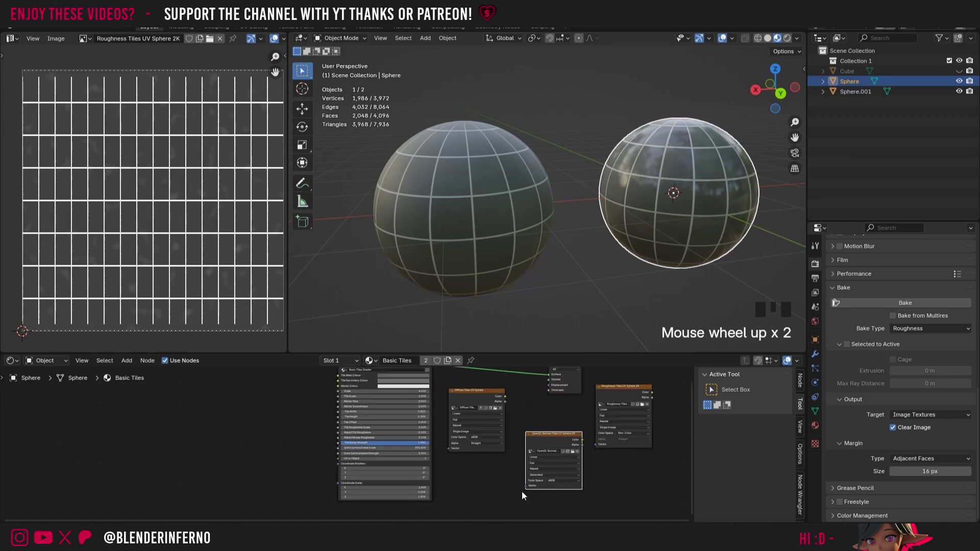
left_click(564, 482)
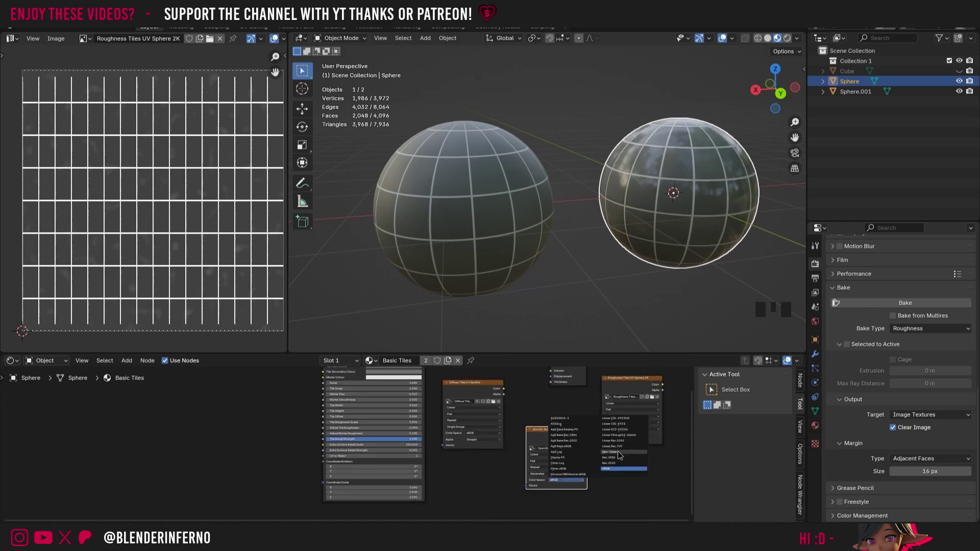
left_click(617, 452)
Bake the sphere's Normal pass into the OpenGL normal image and inspect the resulting map
scroll(551, 443, "up", 2)
left_click(914, 328)
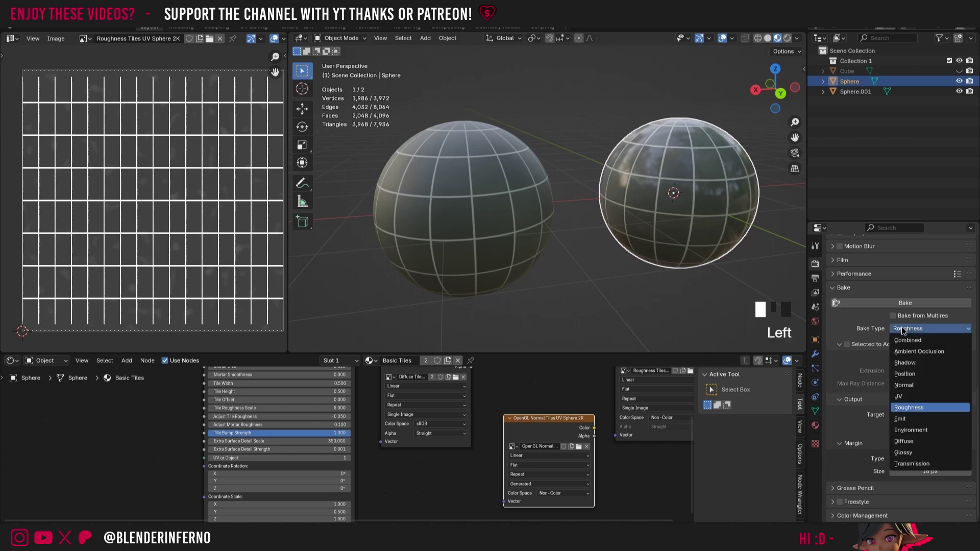
left_click(905, 385)
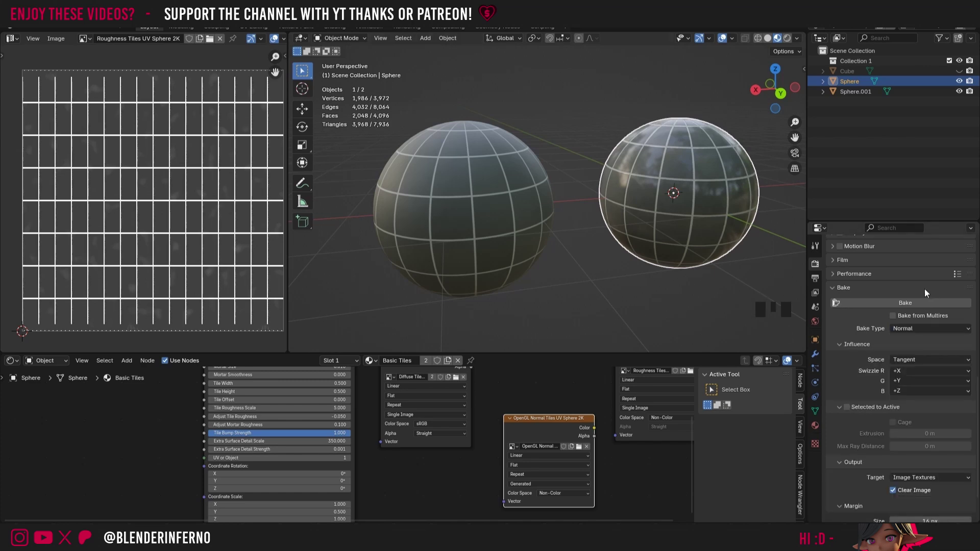
left_click(909, 304)
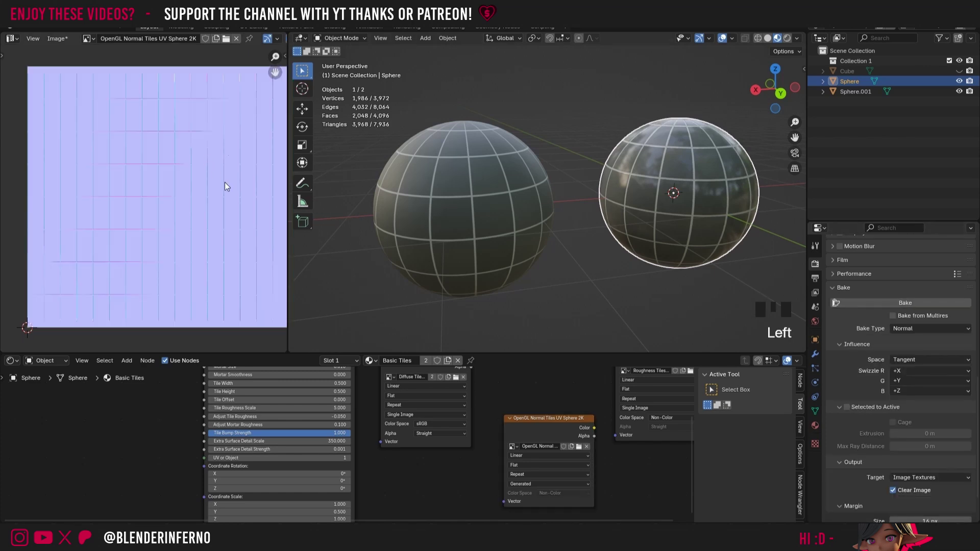
scroll(186, 188, "up", 7)
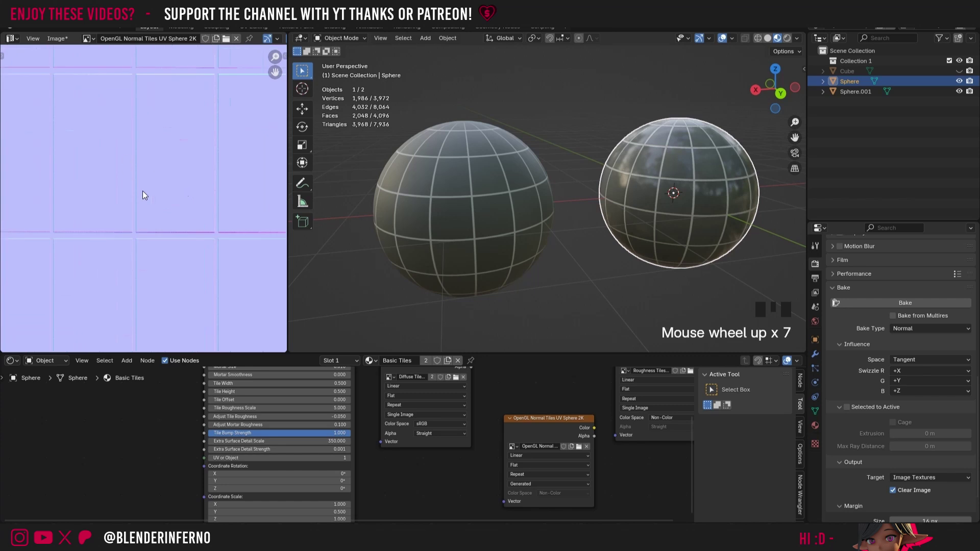
scroll(231, 154, "down", 8)
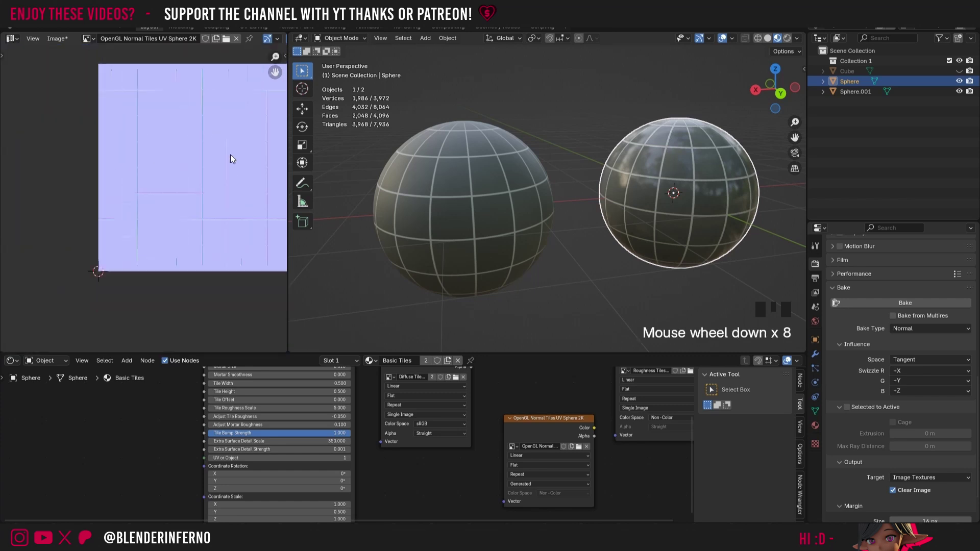
Save the baked normal map as "OpenGL Normal Tiles UV Sphere 2K.png" in the Tile Sphere Textures 2K folder
scroll(231, 155, "up", 1)
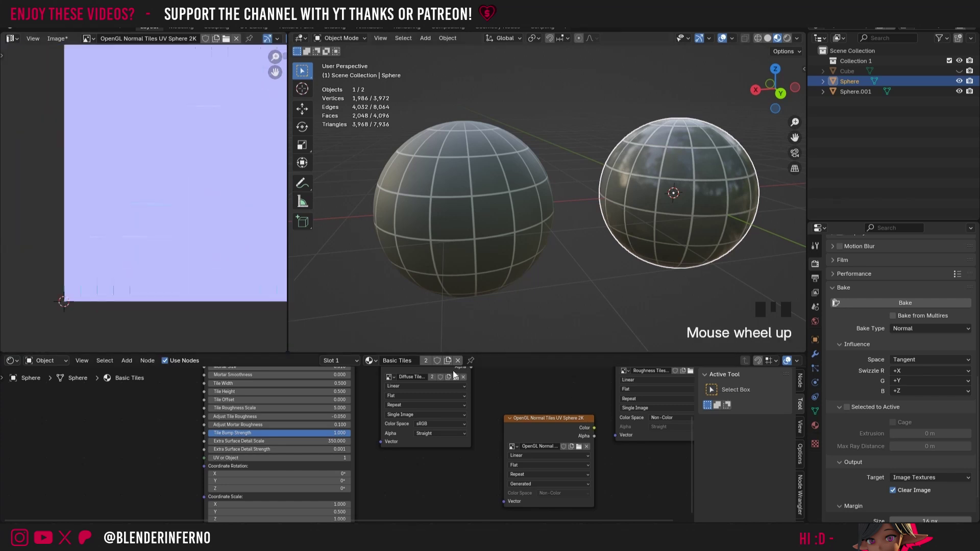
left_click_drag(274, 72, 231, 115)
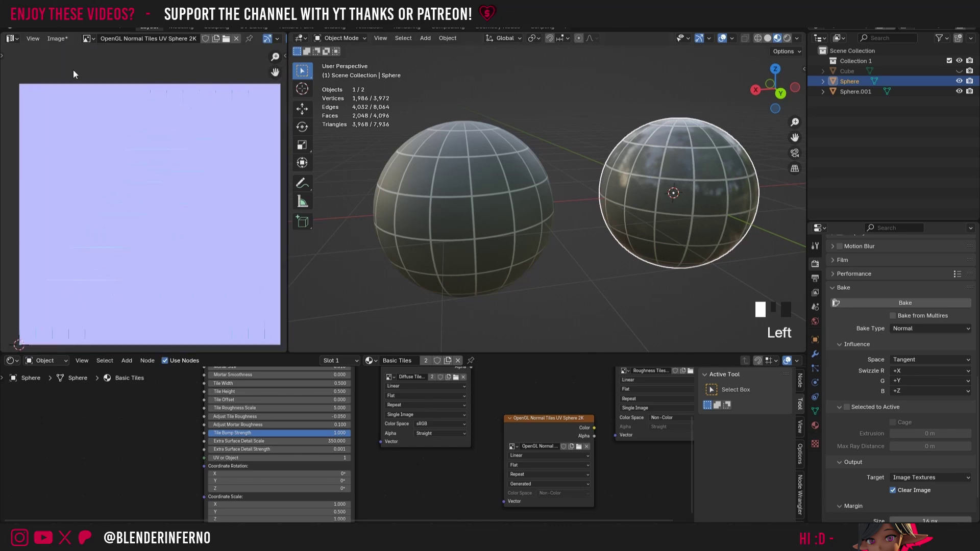
left_click(60, 40)
left_click(87, 144)
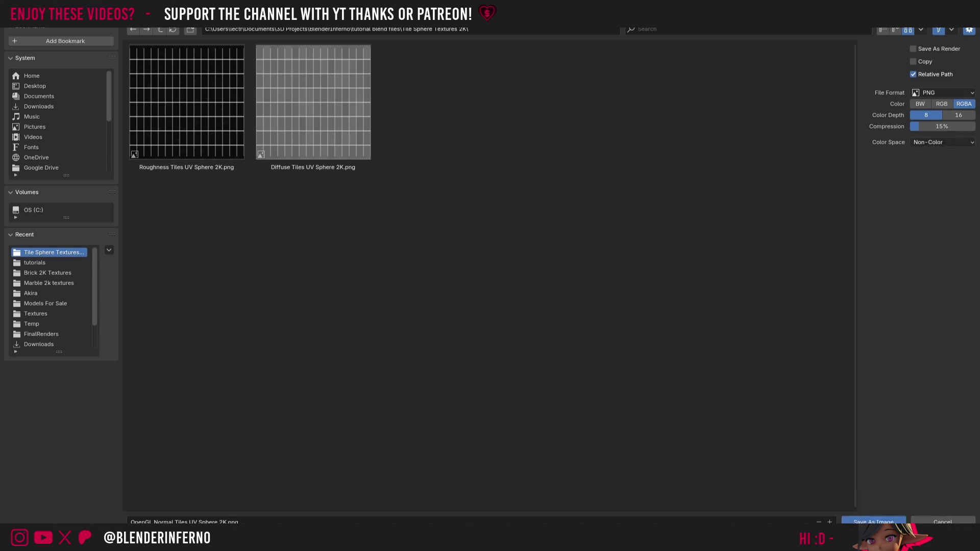
left_click(874, 522)
In the duplicate sphere's material, duplicate the diffuse image node below itself and assign the "Roughness Tiles UV Sphere 2K" image to the copy
left_click(465, 163)
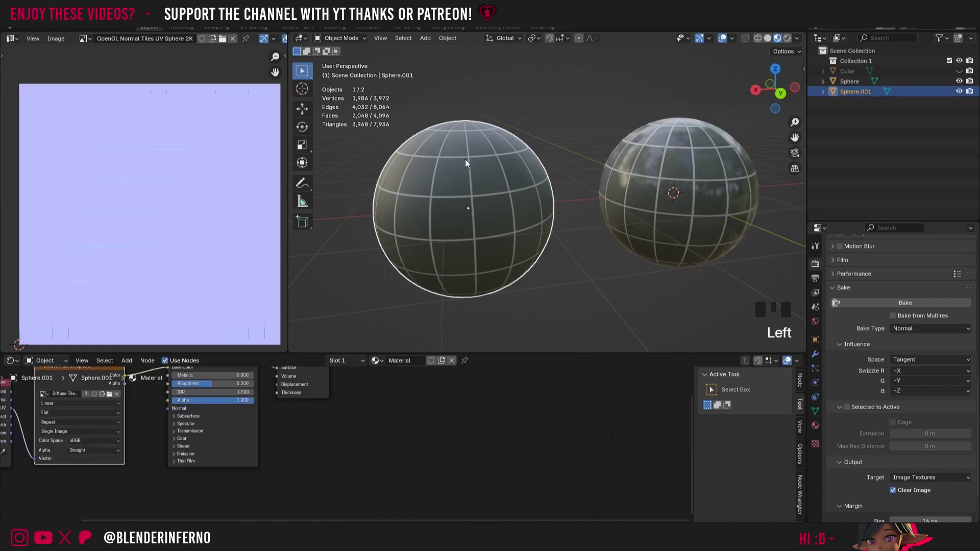
left_click(558, 495)
scroll(490, 459, "down", 6)
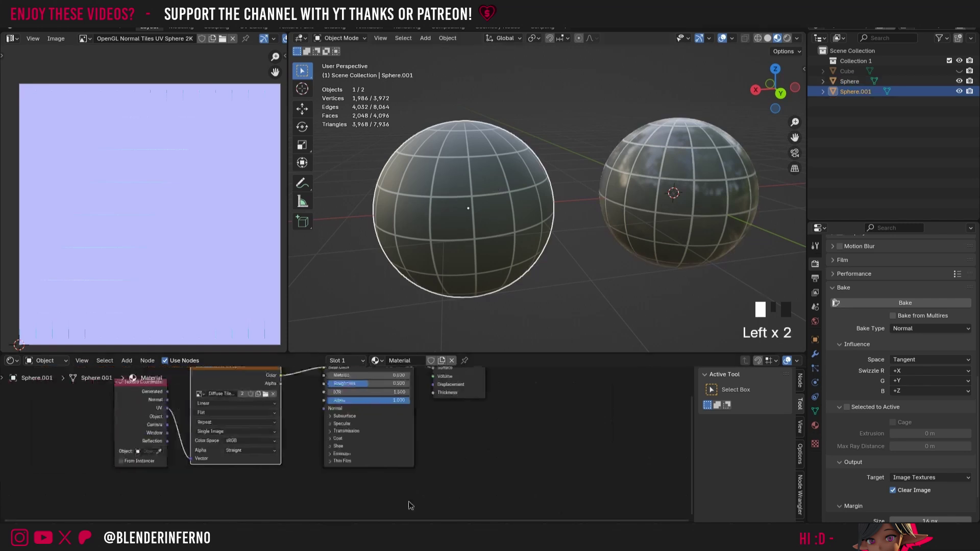
left_click(338, 412)
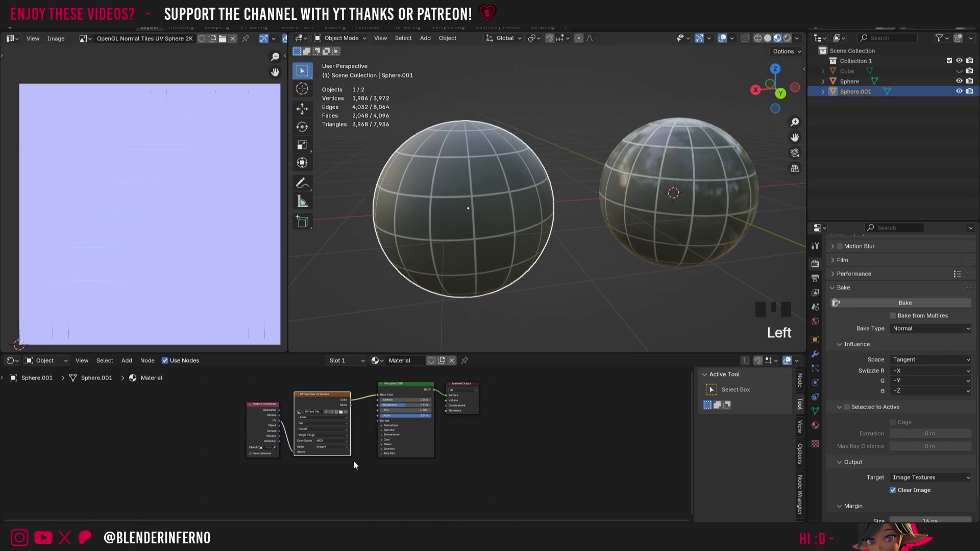
key("shift+d")
scroll(309, 488, "up", 10)
left_click(304, 485)
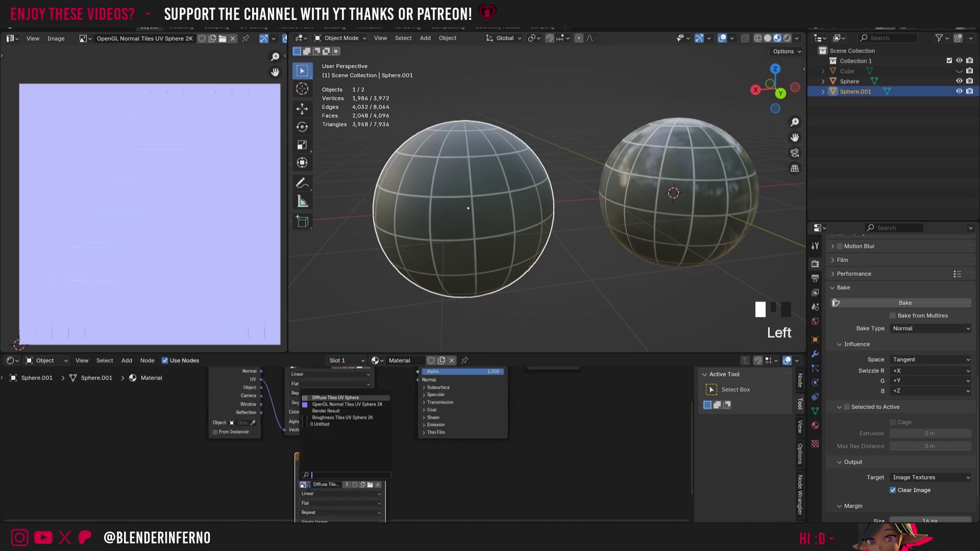
left_click(347, 417)
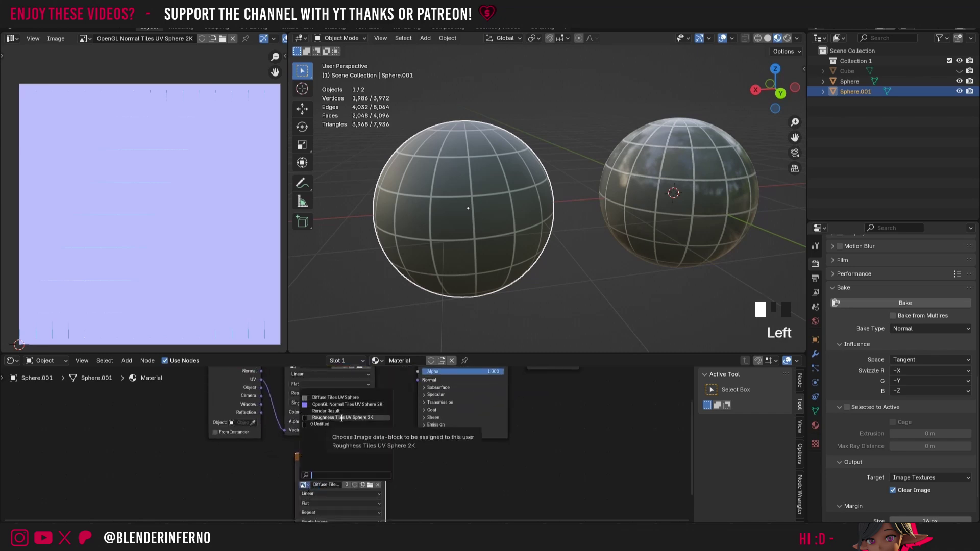
Duplicate the roughness image node, assign "OpenGL Normal Tiles UV Sphere 2K" to the copy, and place it beside the roughness node
scroll(299, 441, "up", 3)
key("shift+d")
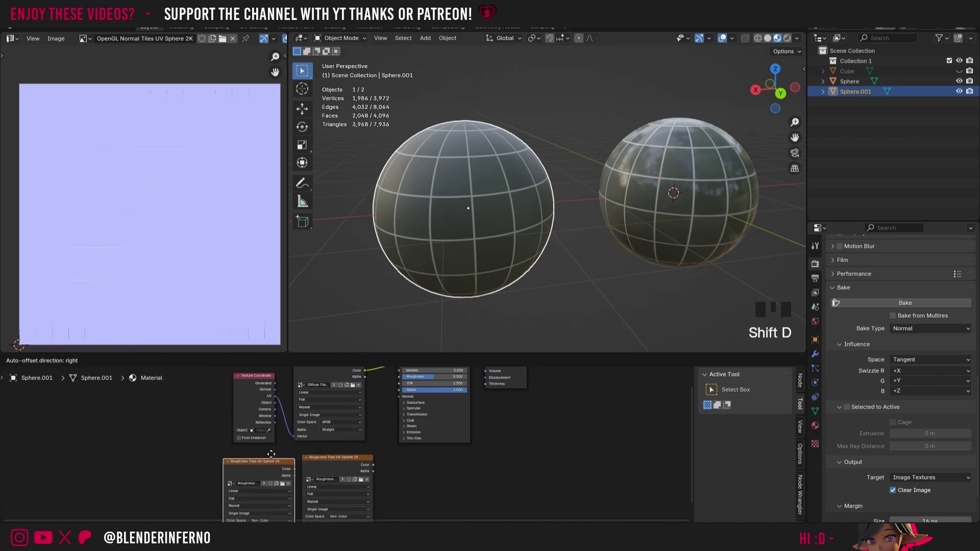
left_click(227, 482)
left_click(225, 484)
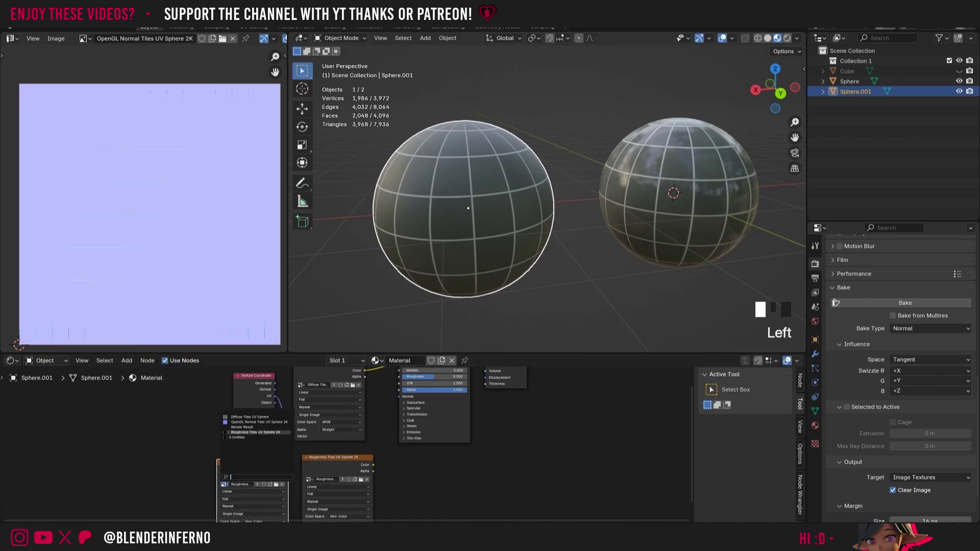
left_click(259, 422)
left_click_drag(250, 462, 427, 467)
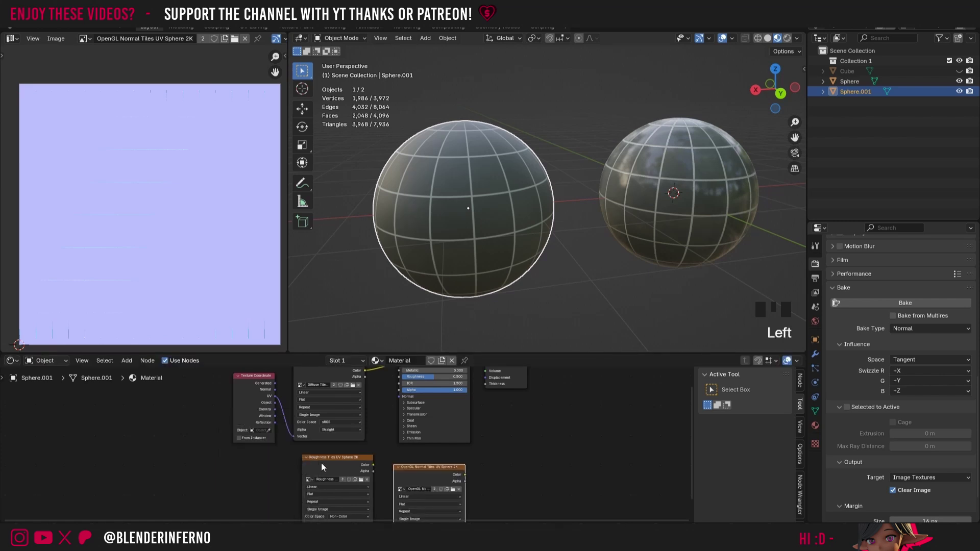
Connect the UV coordinates to the roughness image's Vector input and its Color output to the Principled BSDF's Roughness
mouse_move(304, 458)
left_mouse_down()
mouse_move(289, 453)
mouse_move(299, 453)
left_mouse_up()
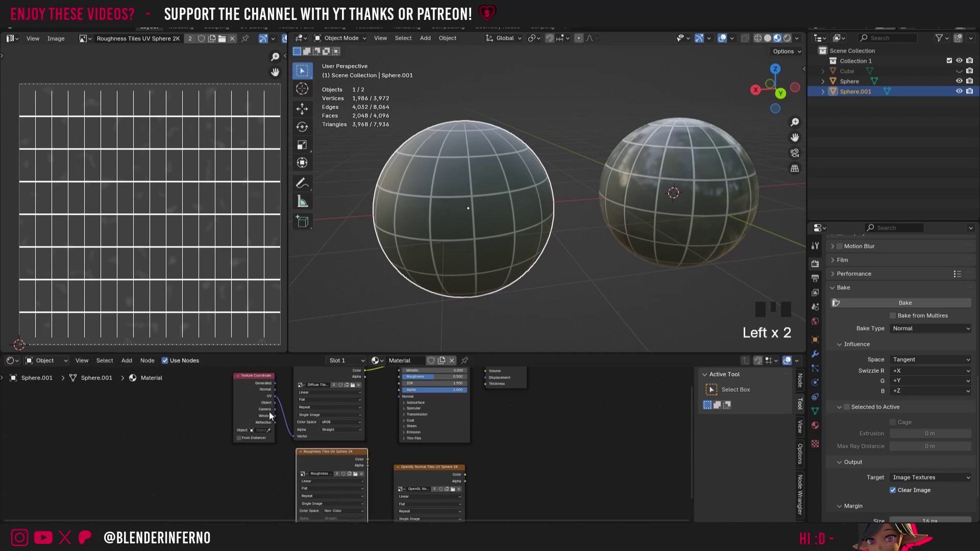
left_click(282, 423)
left_click_drag(276, 396, 297, 506)
mouse_move(367, 440)
left_mouse_down()
mouse_move(416, 406)
mouse_move(408, 387)
mouse_move(399, 399)
left_mouse_up()
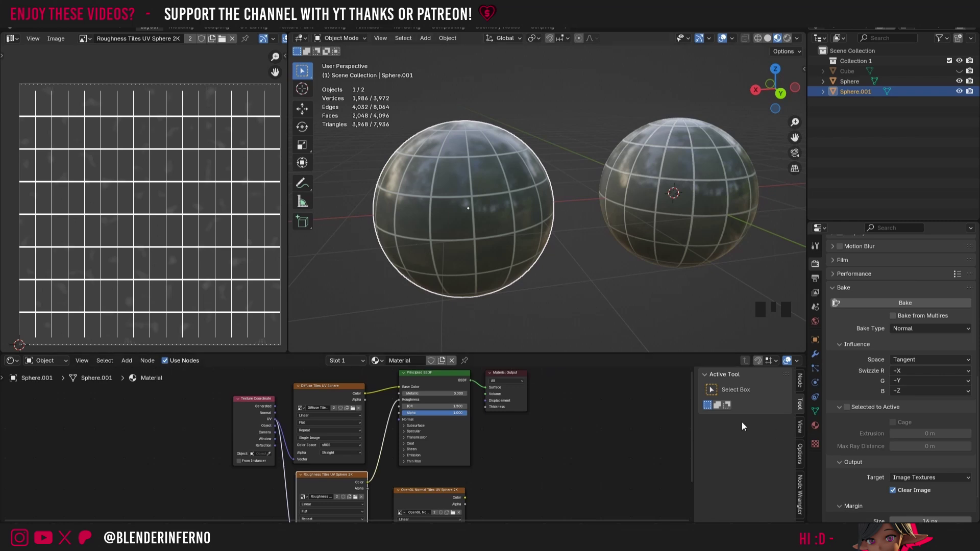
Add a Normal Map node beside the OpenGL normal image node
left_click_drag(691, 419, 688, 451)
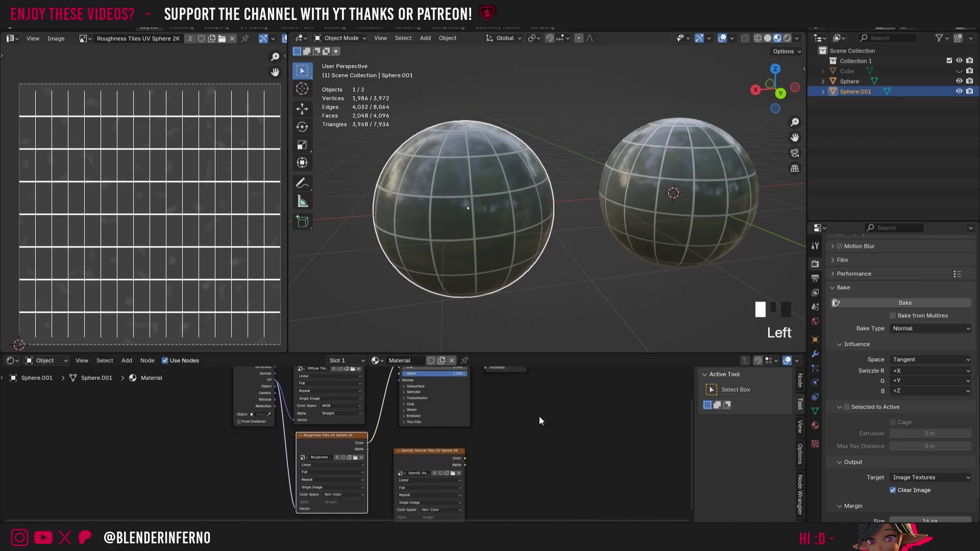
key("shift+a")
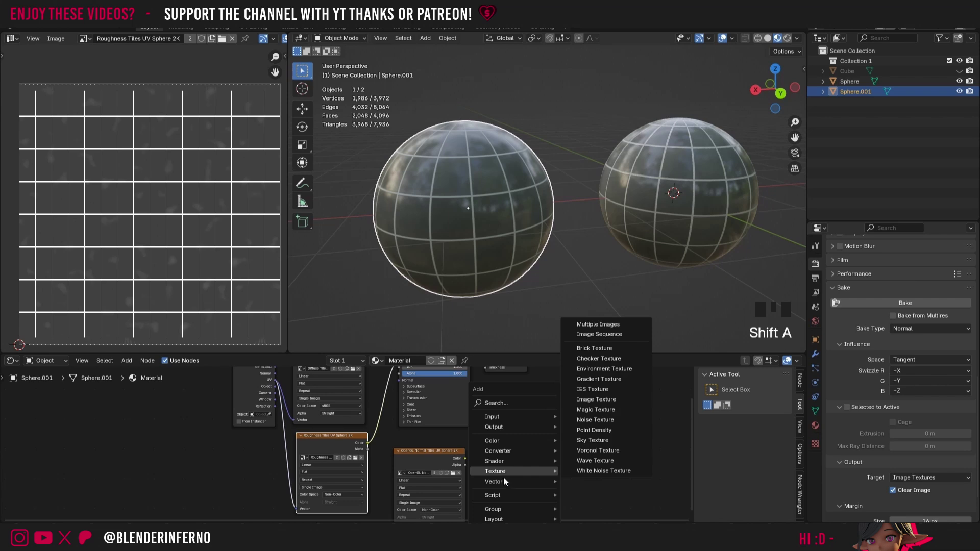
mouse_move(503, 479)
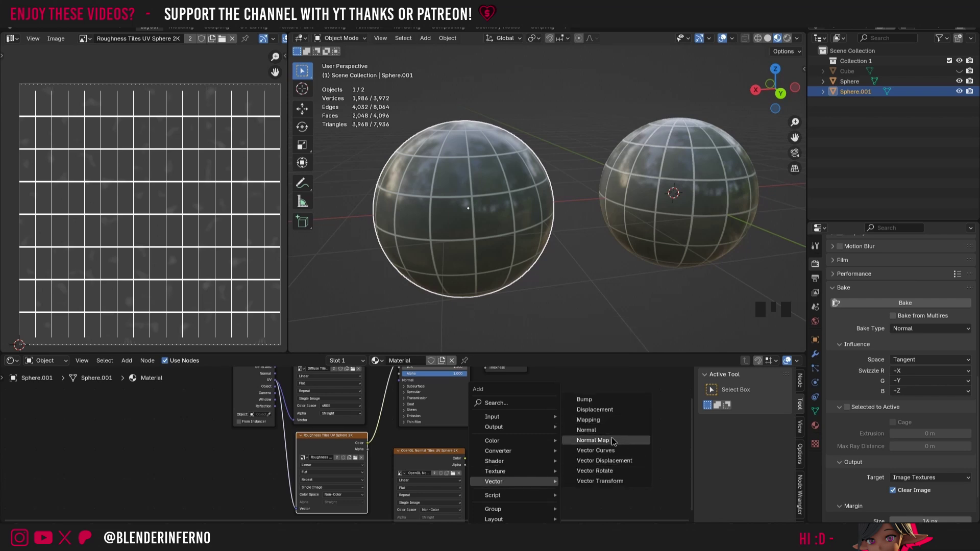
left_click(593, 440)
left_click(480, 437)
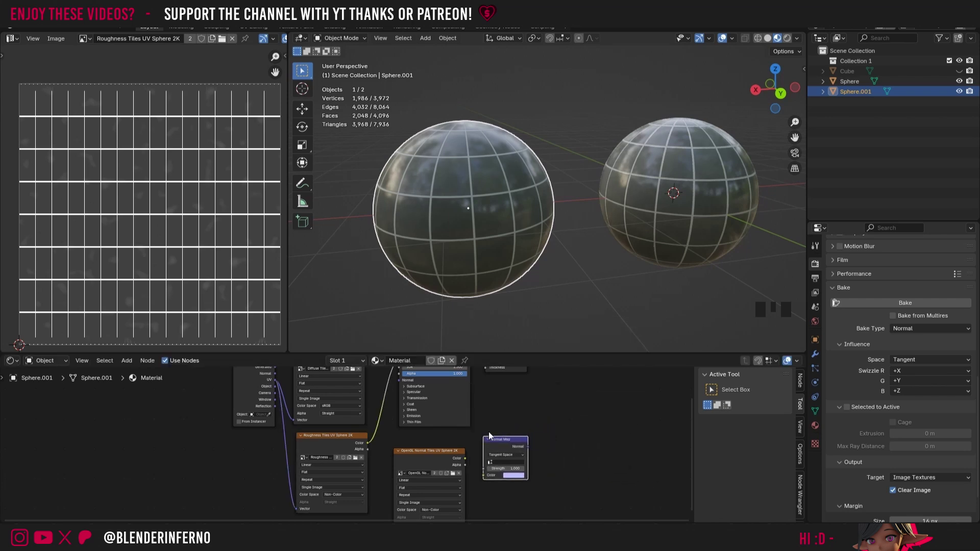
Link the UV coordinates into the OpenGL normal image, its color into the Normal Map node, and that node into the Principled BSDF's Normal
left_click_drag(467, 461, 488, 476)
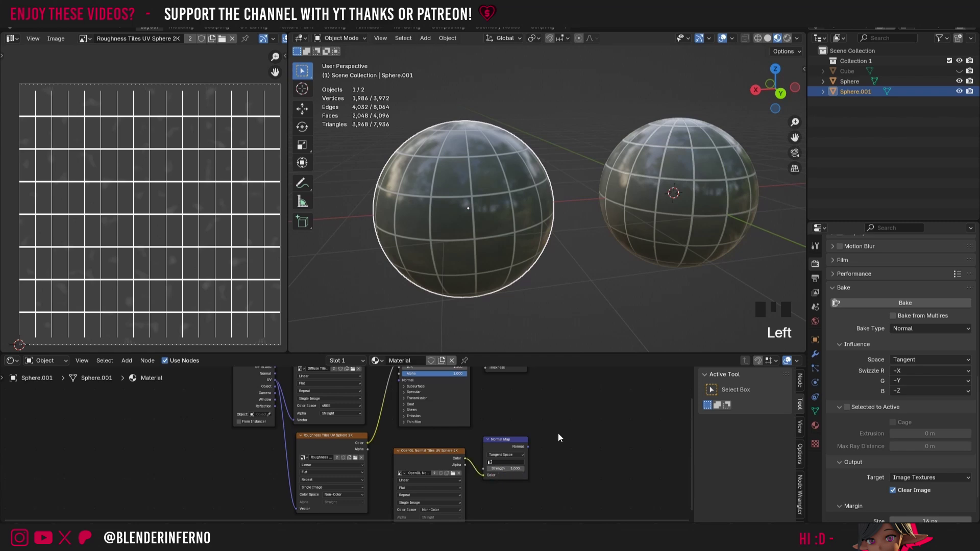
left_click_drag(276, 380, 398, 504)
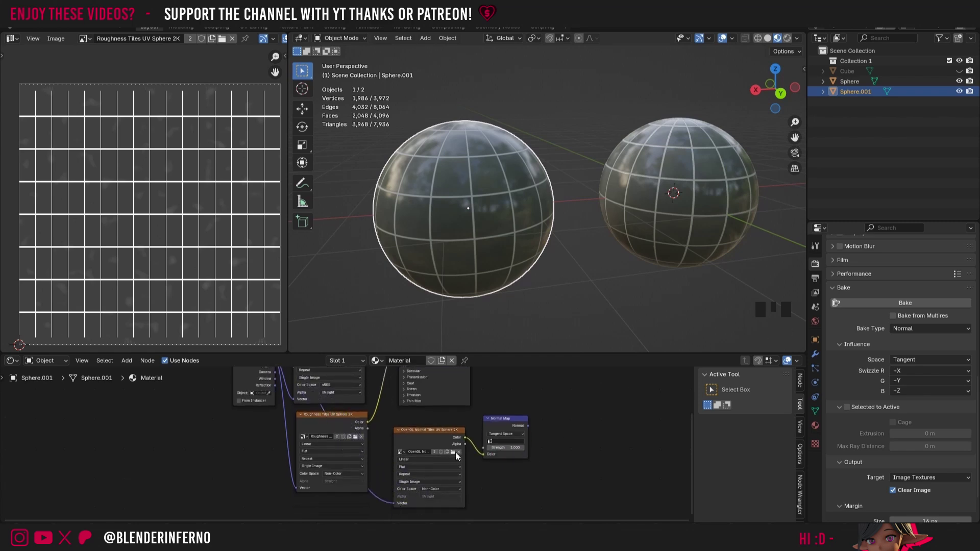
left_click_drag(527, 425, 401, 413)
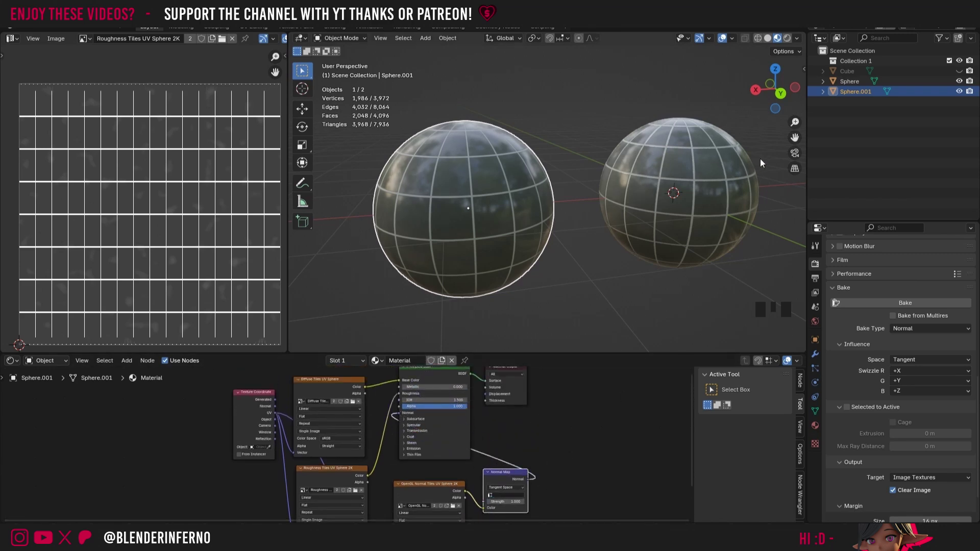
Unhide the cube-based sphere, select it, and enter Edit Mode to show its UV layout
left_click_drag(788, 137, 603, 152)
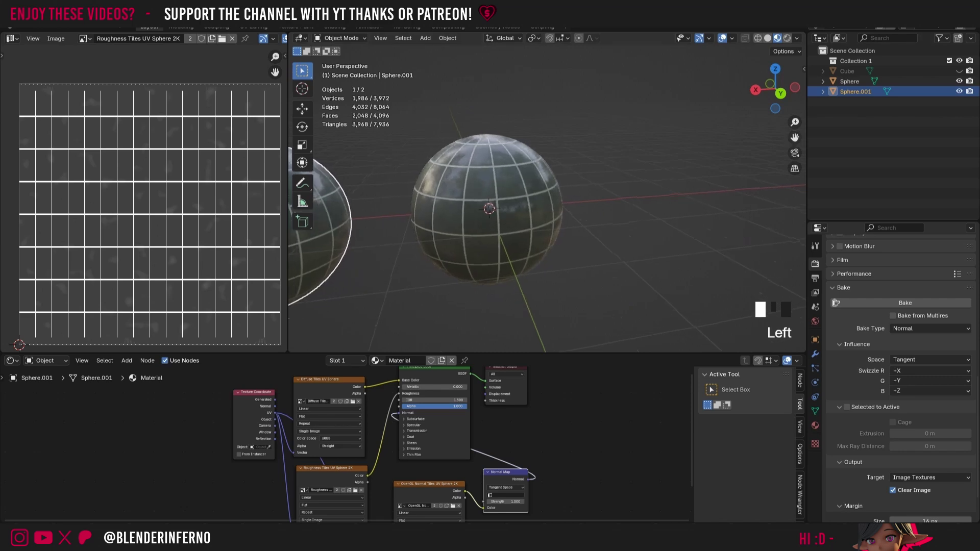
left_click(960, 73)
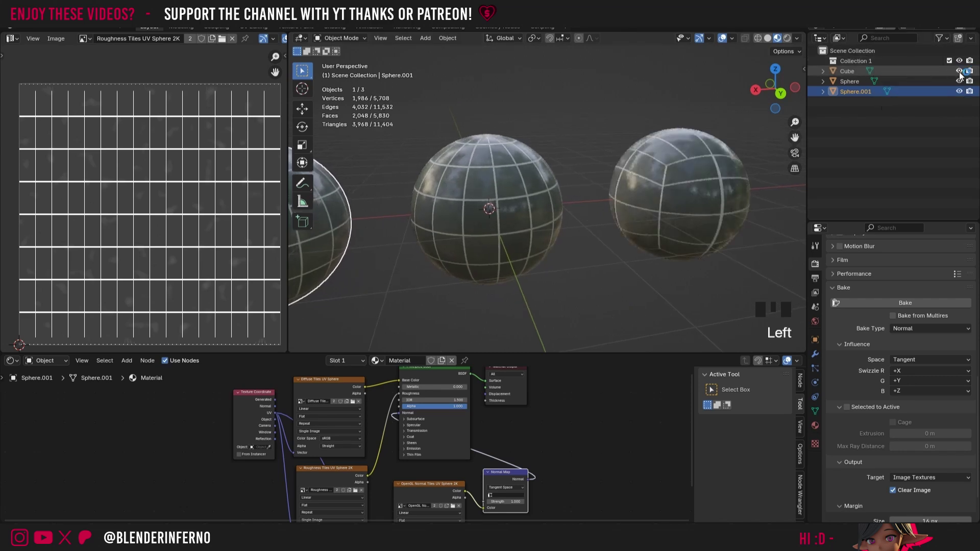
left_click(715, 173)
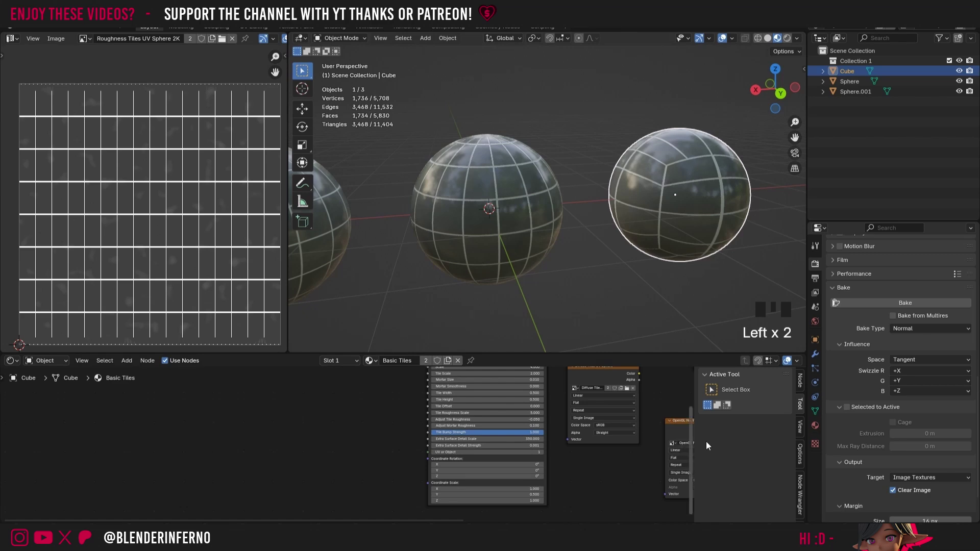
left_click_drag(692, 443, 691, 430)
scroll(689, 422, "down", 2)
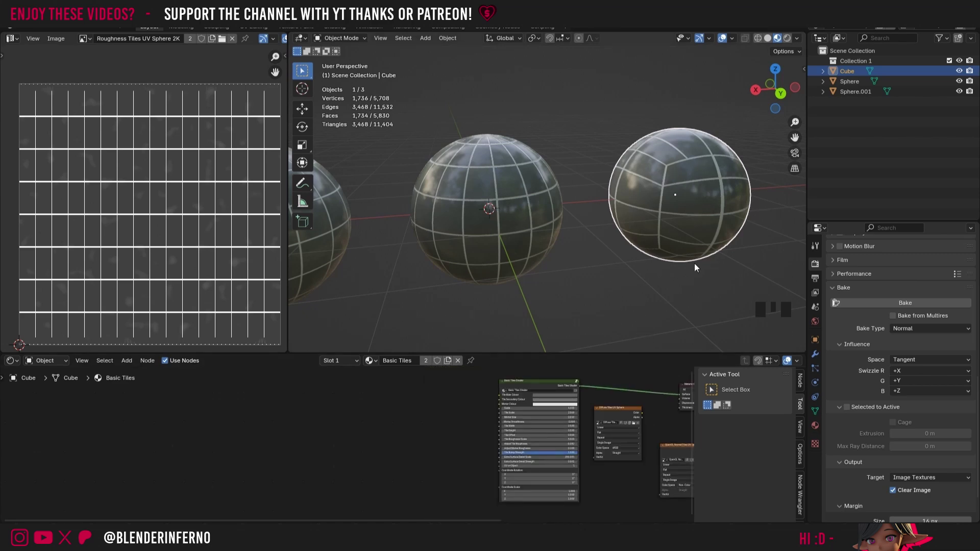
scroll(700, 172, "down", 2)
key("Tab")
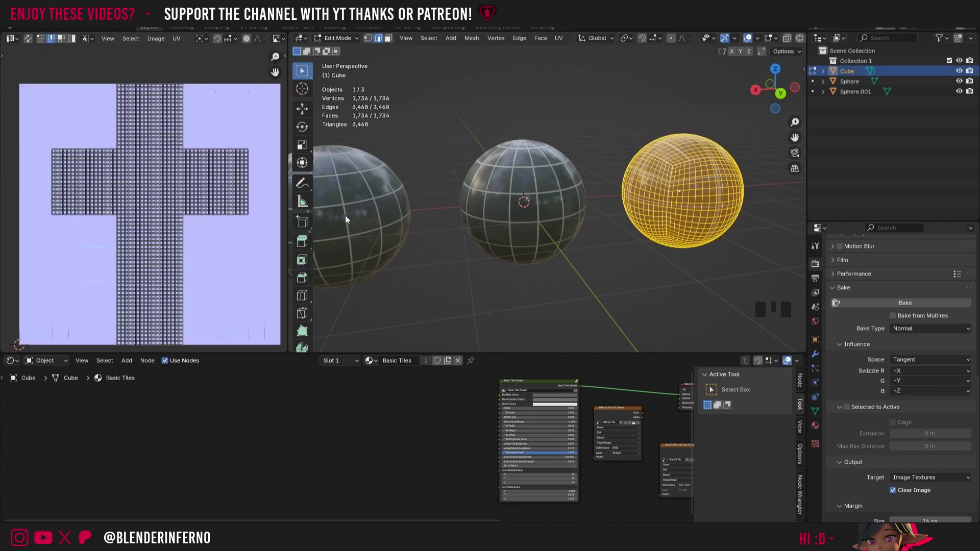
scroll(664, 176, "up", 3)
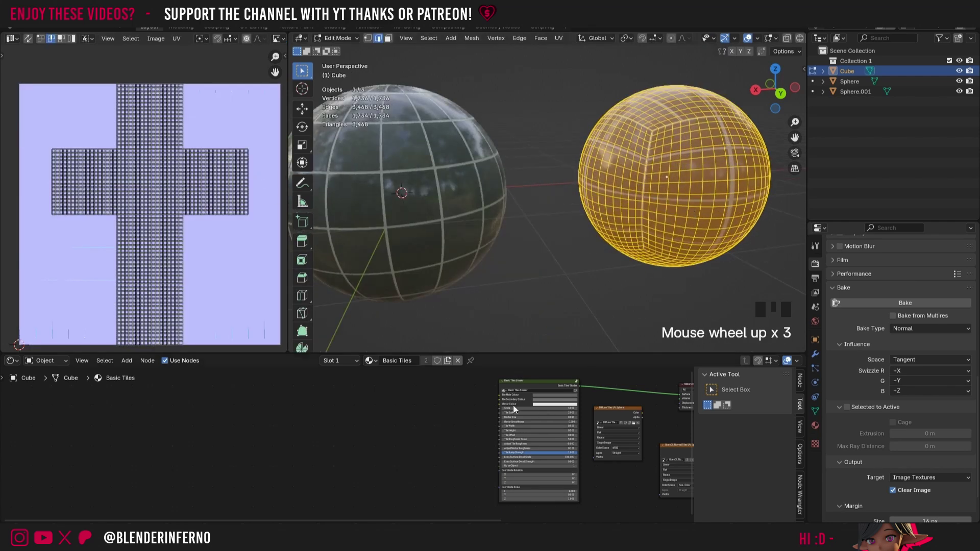
left_click_drag(537, 390, 530, 398)
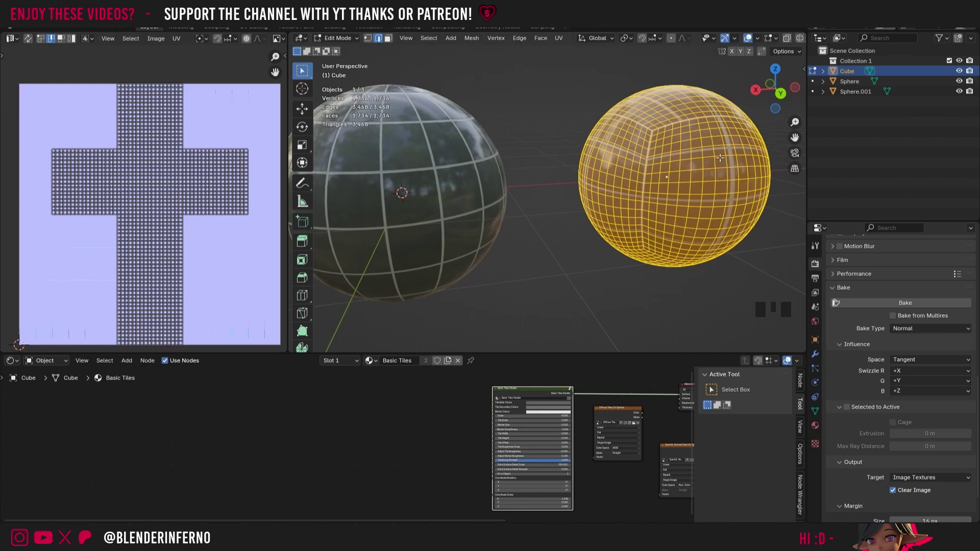
scroll(719, 158, "down", 2)
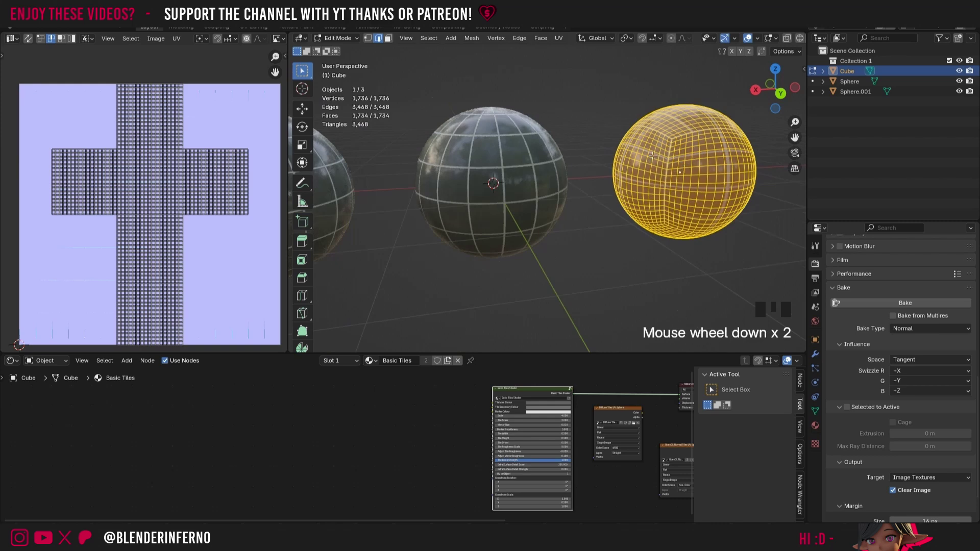
Unwrap all faces of the cube-based sphere with Smart UV Project at a 0.010 island margin, inspect the islands, and return to Object Mode
key("a")
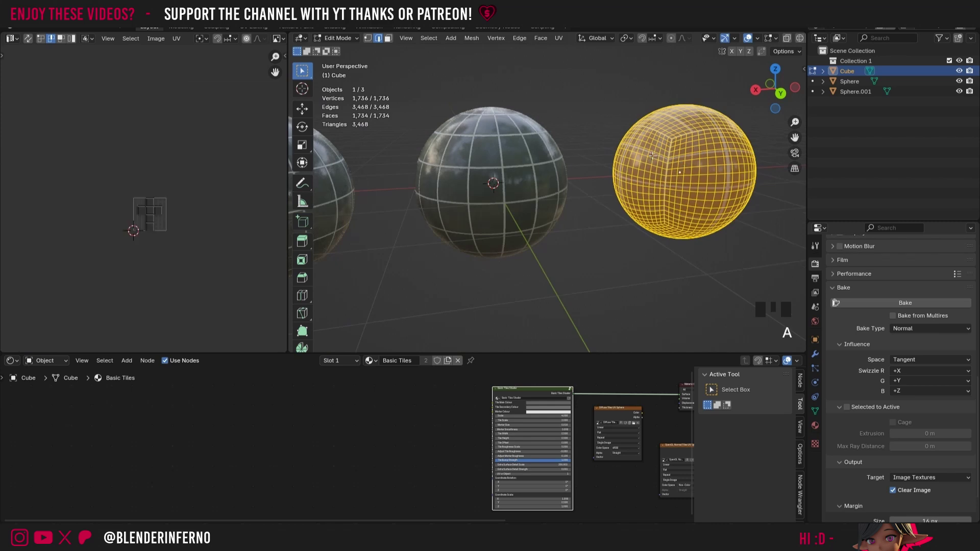
scroll(652, 156, "up", 2)
key("u")
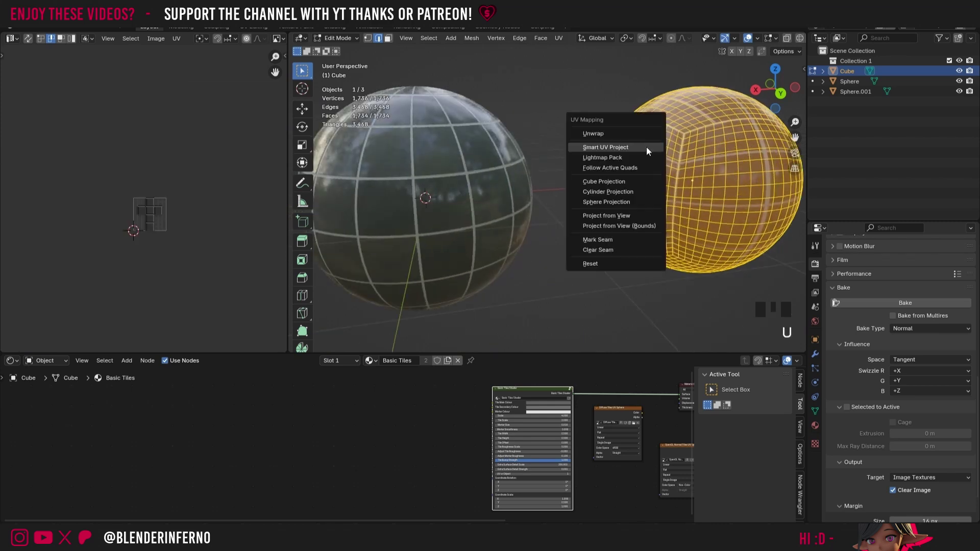
left_click(634, 149)
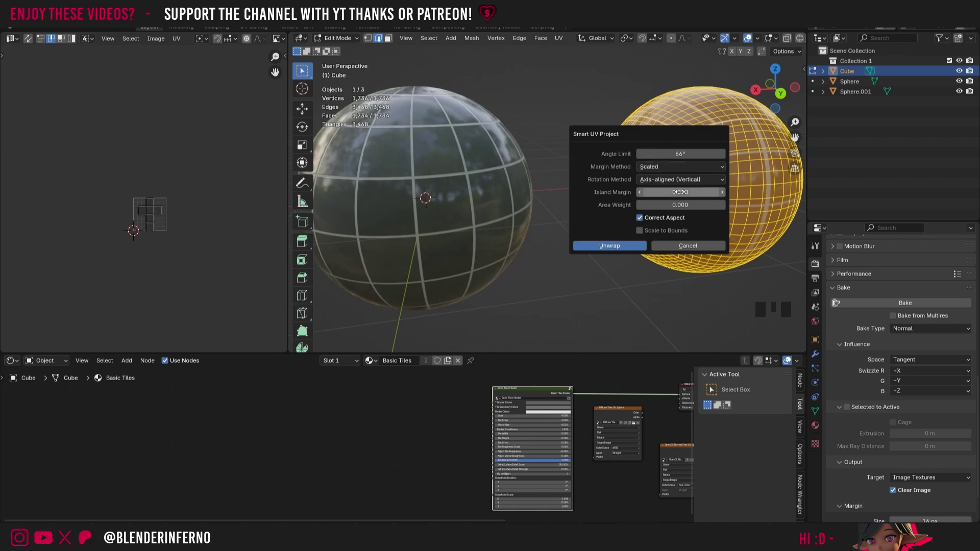
left_click(614, 248)
scroll(139, 210, "up", 6)
scroll(101, 197, "up", 3)
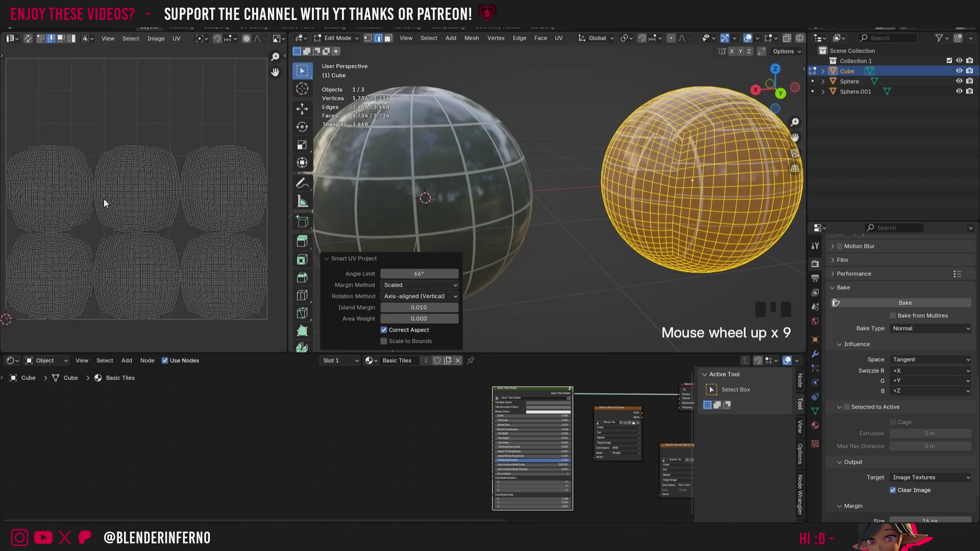
scroll(53, 149, "down", 1)
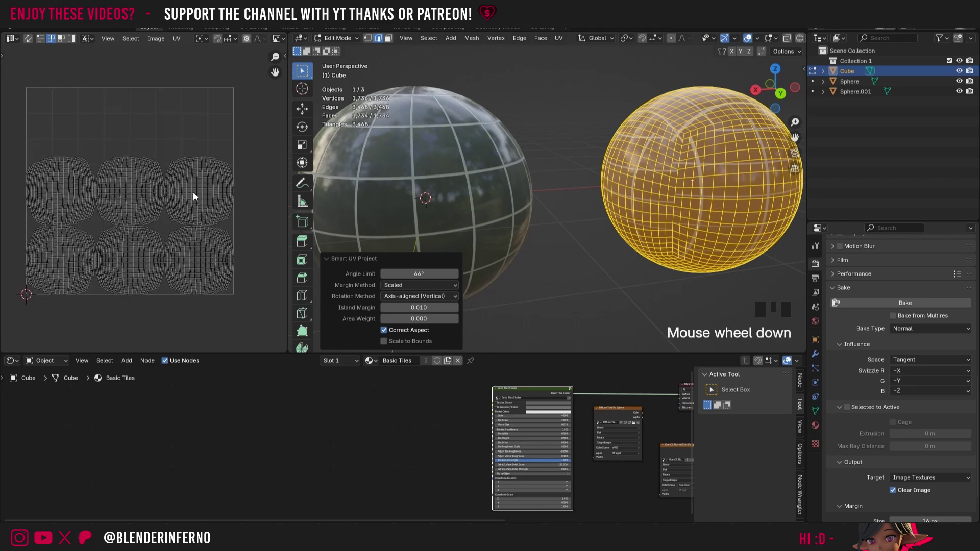
scroll(171, 202, "up", 7)
scroll(180, 199, "down", 6)
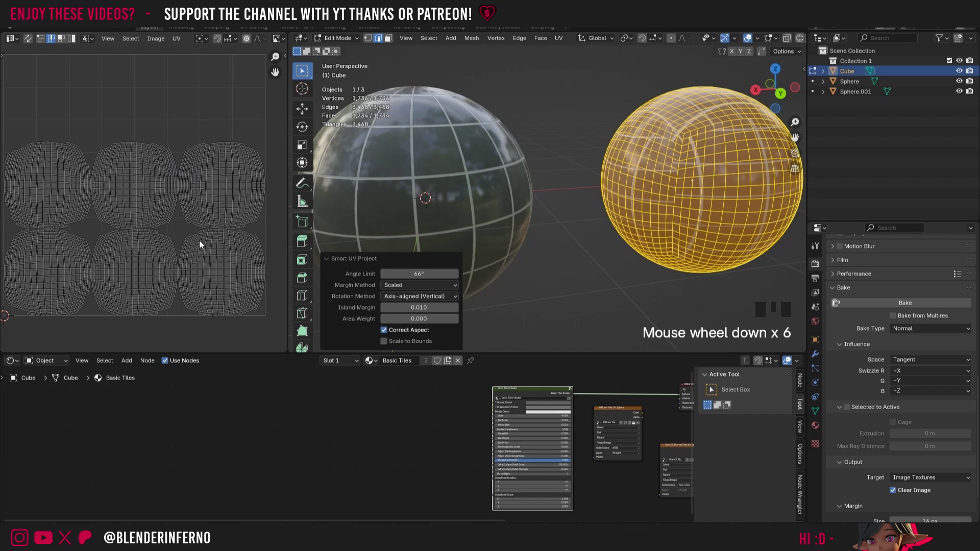
key("Tab")
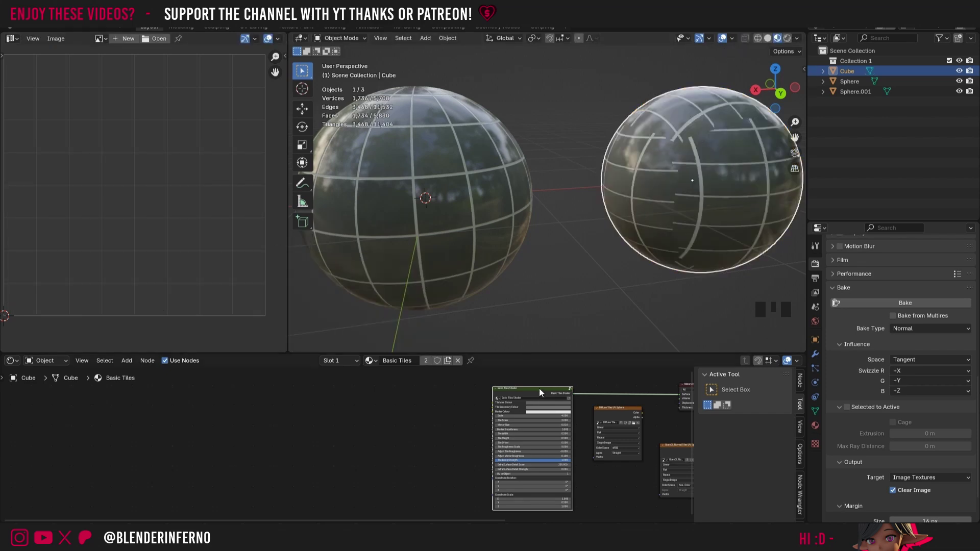
Unlink the Basic Tiles material from the cube-based sphere
left_click_drag(539, 388, 530, 387)
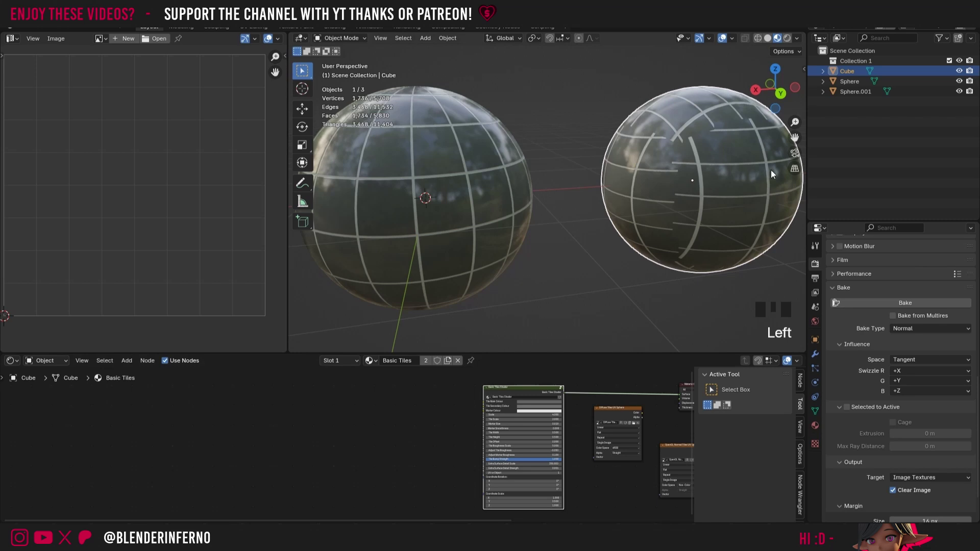
scroll(690, 211, "down", 5)
scroll(686, 211, "up", 2)
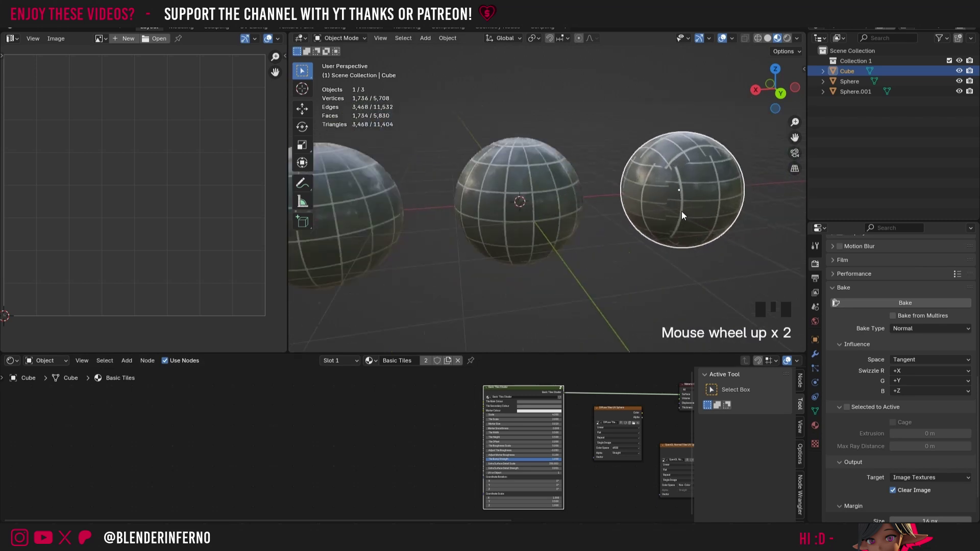
left_click(458, 360)
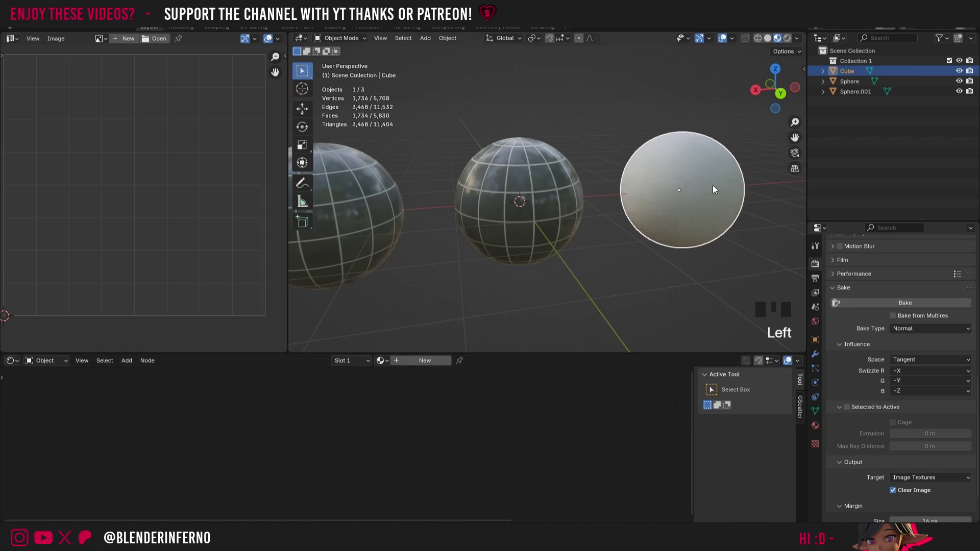
Clear the cube-based sphere's location so it overlaps the UV sphere at the origin, and scale it to 0.981
key("alt+g")
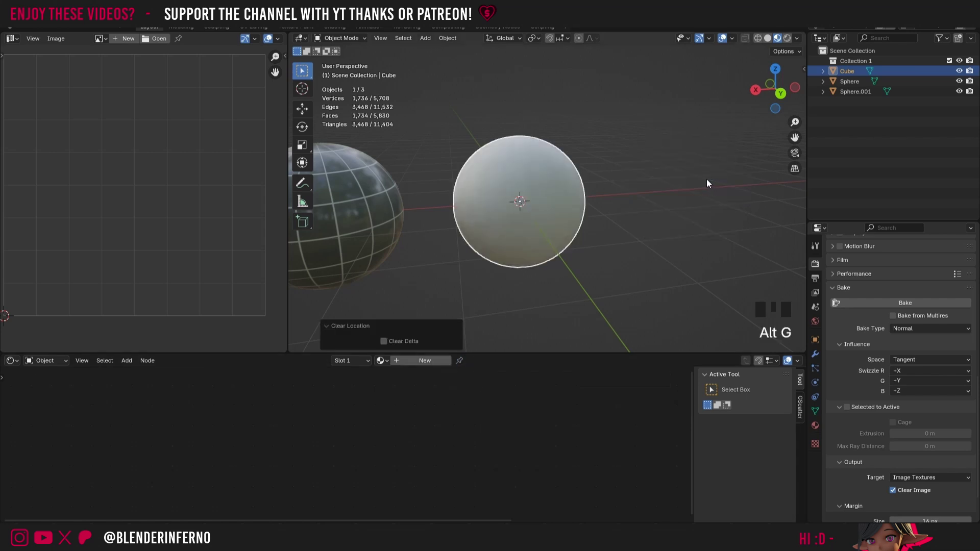
key("s")
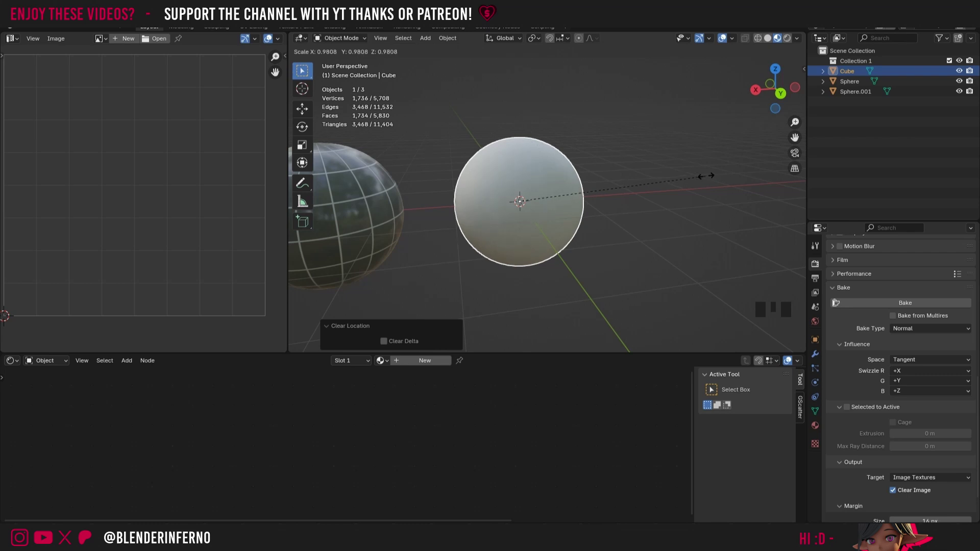
left_click(706, 177)
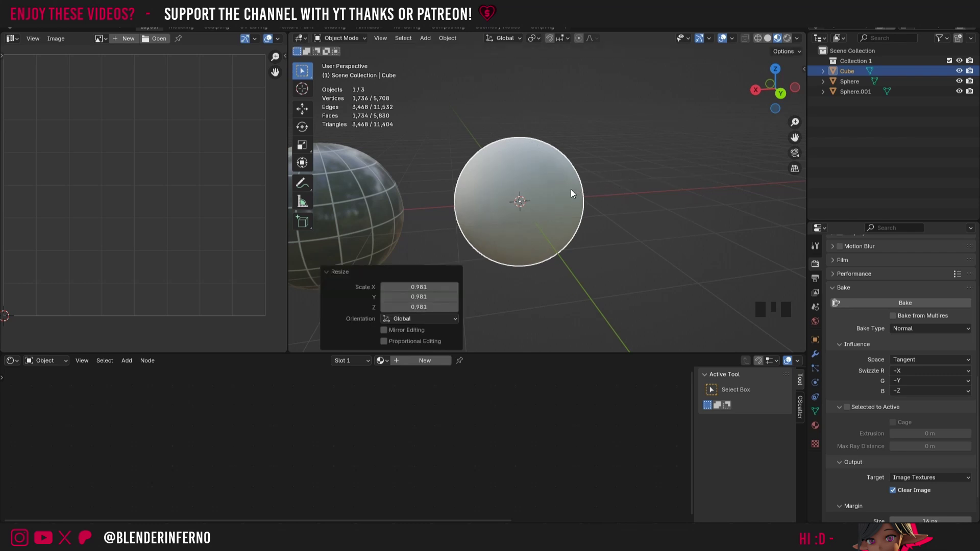
Set the bake type to Diffuse in the Cycles bake settings
scroll(586, 194, "up", 2)
scroll(922, 303, "up", 2)
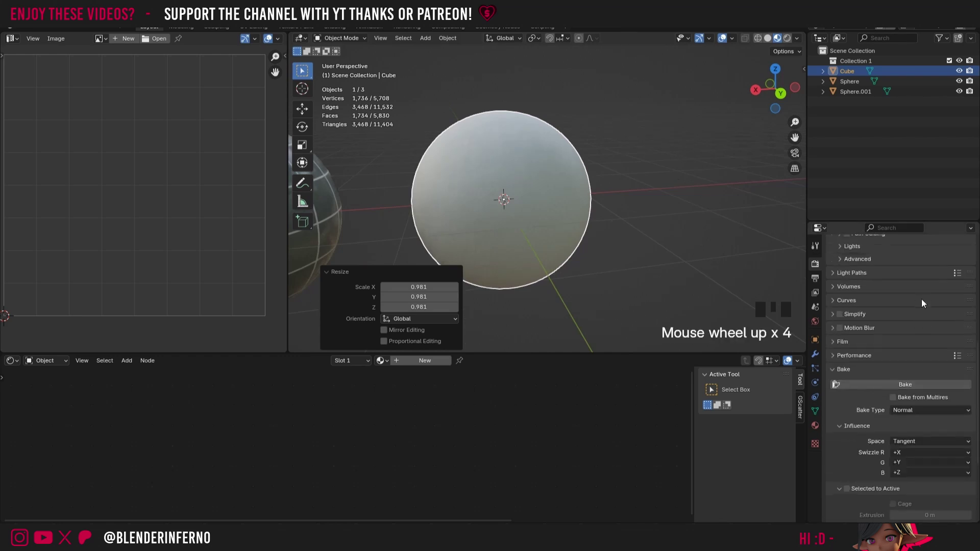
scroll(914, 295, "down", 3)
scroll(913, 295, "up", 11)
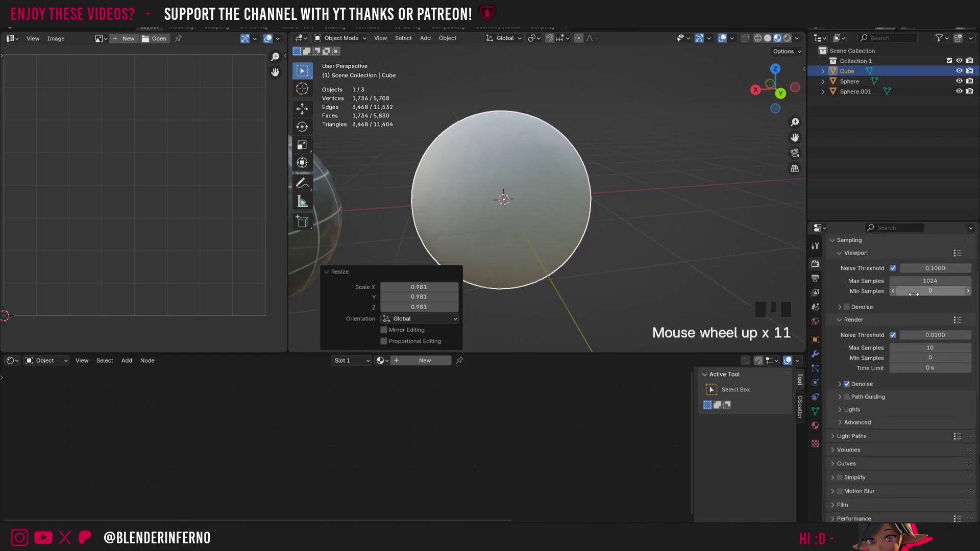
scroll(916, 357, "down", 10)
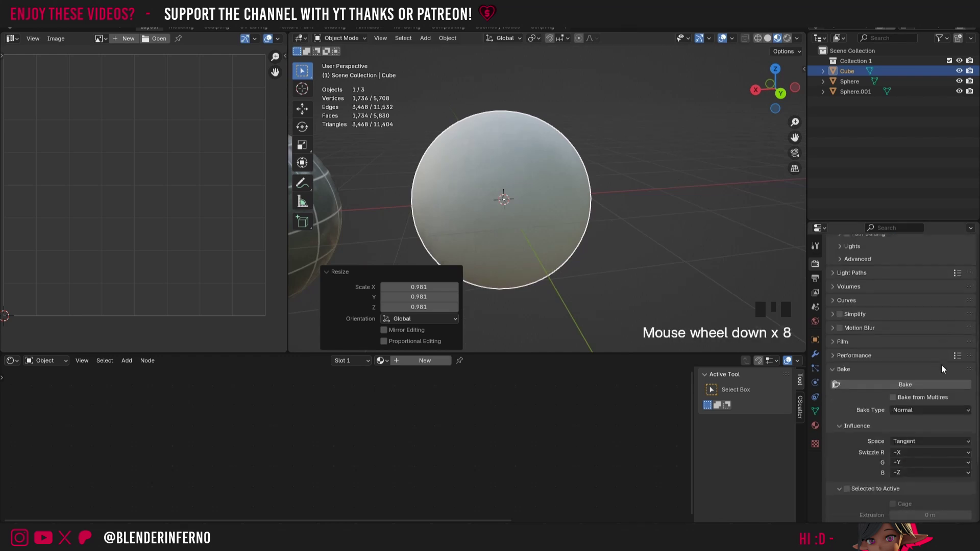
left_click(914, 371)
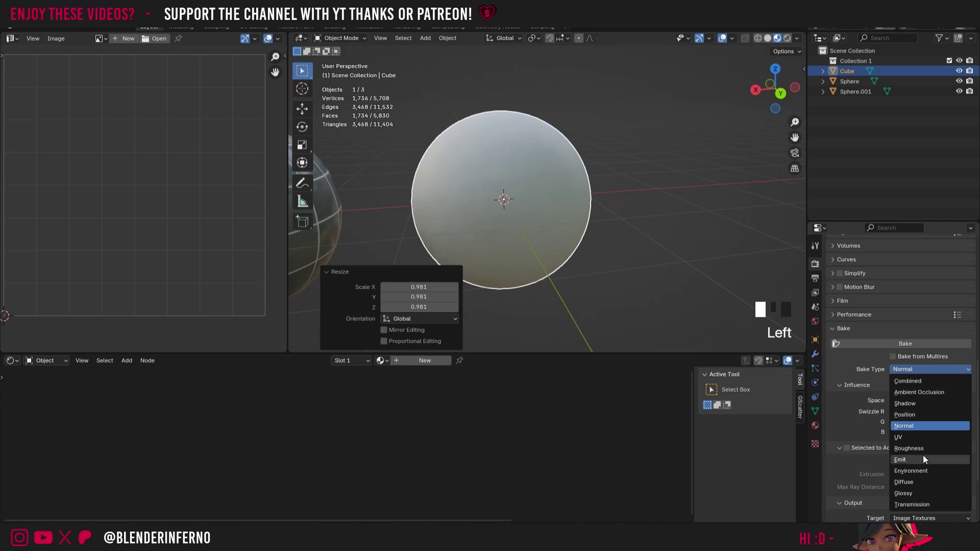
left_click(918, 482)
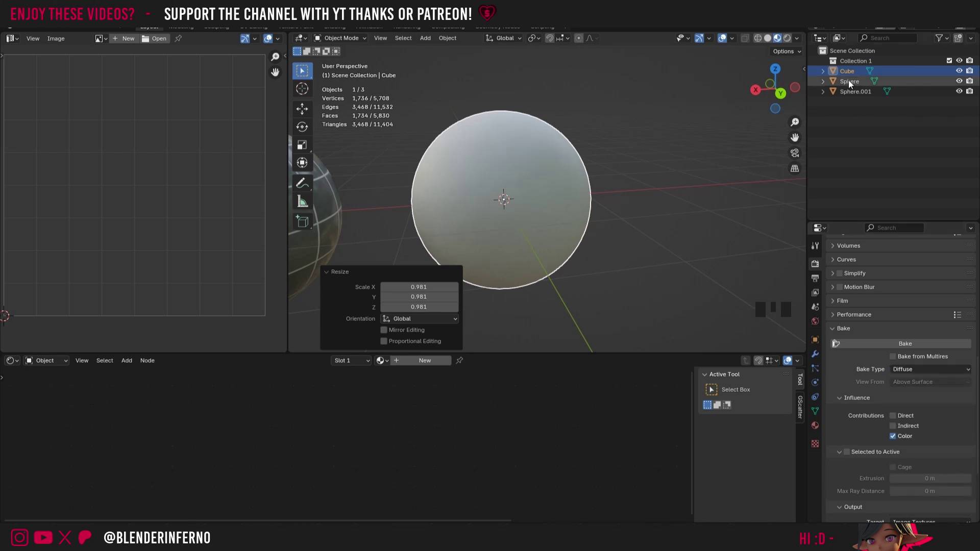
Select the original UV sphere and delete the diffuse, roughness and OpenGL normal image nodes from its Basic Tiles material
left_click(848, 81)
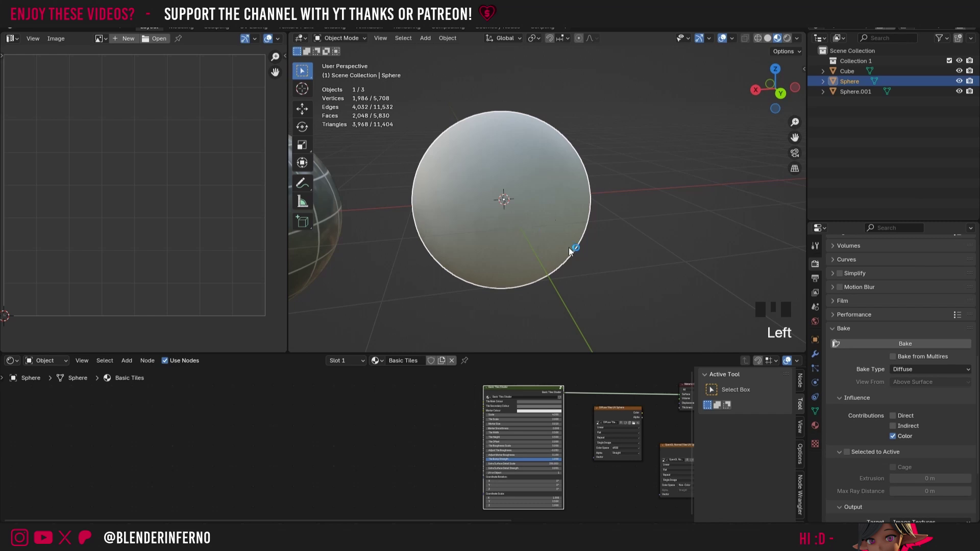
left_click(631, 413)
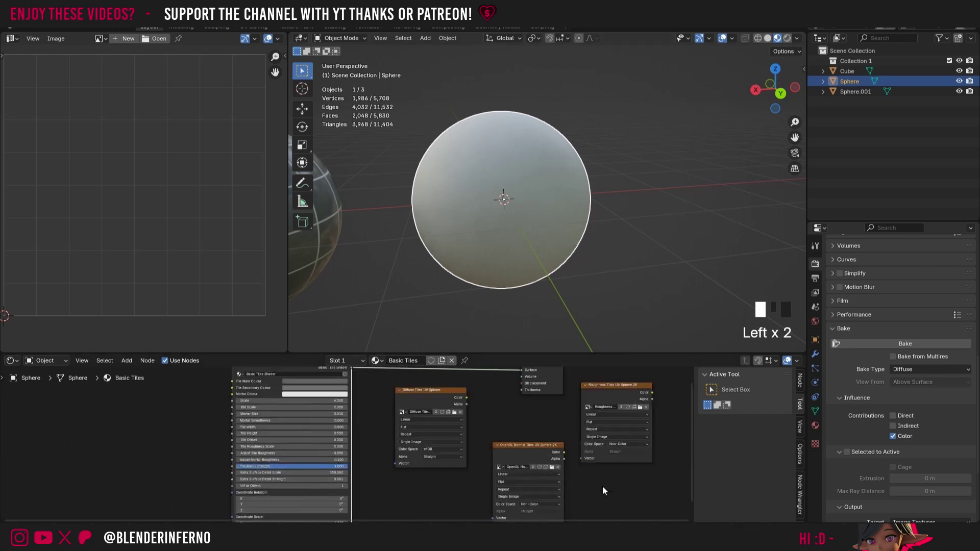
left_click_drag(639, 509, 425, 420)
key("x")
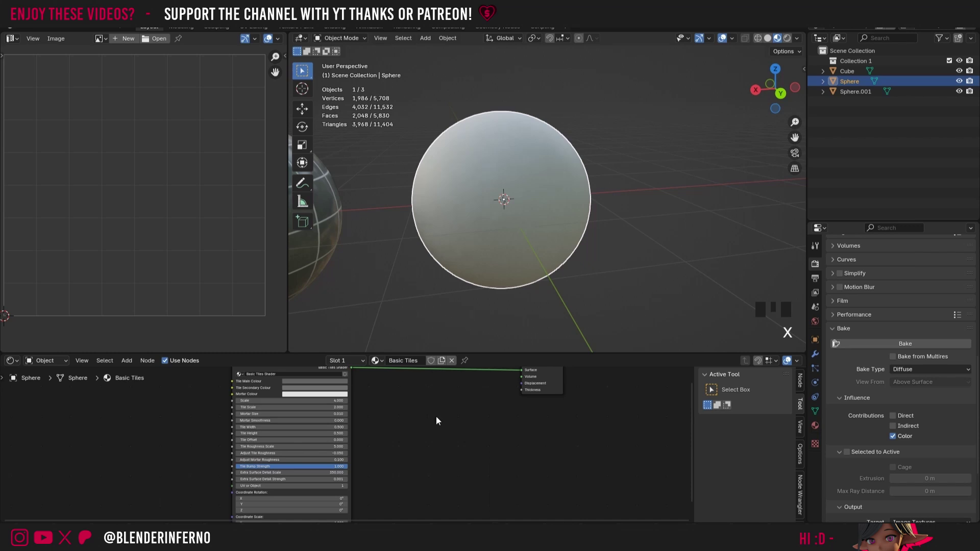
Add an Image Texture node to the Basic Tiles material with a new 2048 px image named "Diffuse Tiles Quad Sphere"
key("shift+a")
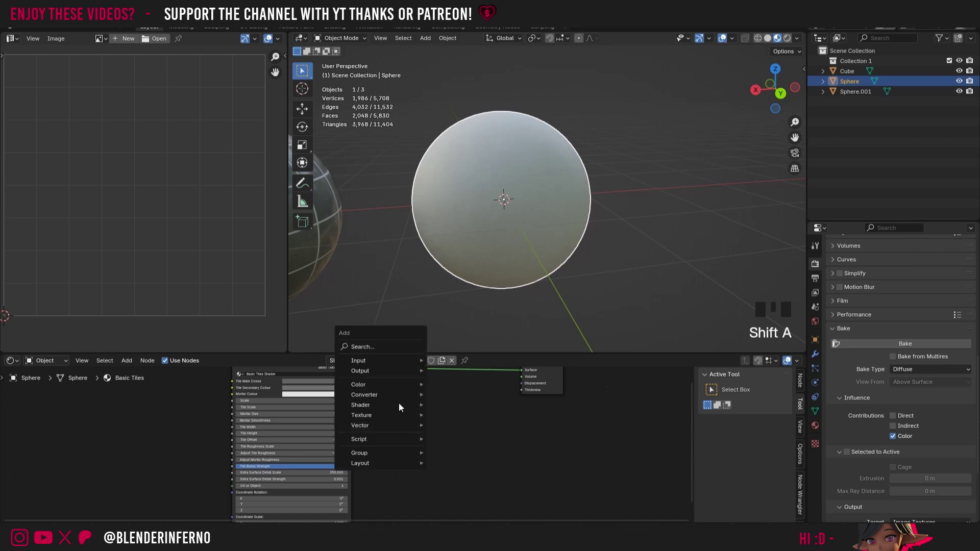
mouse_move(397, 417)
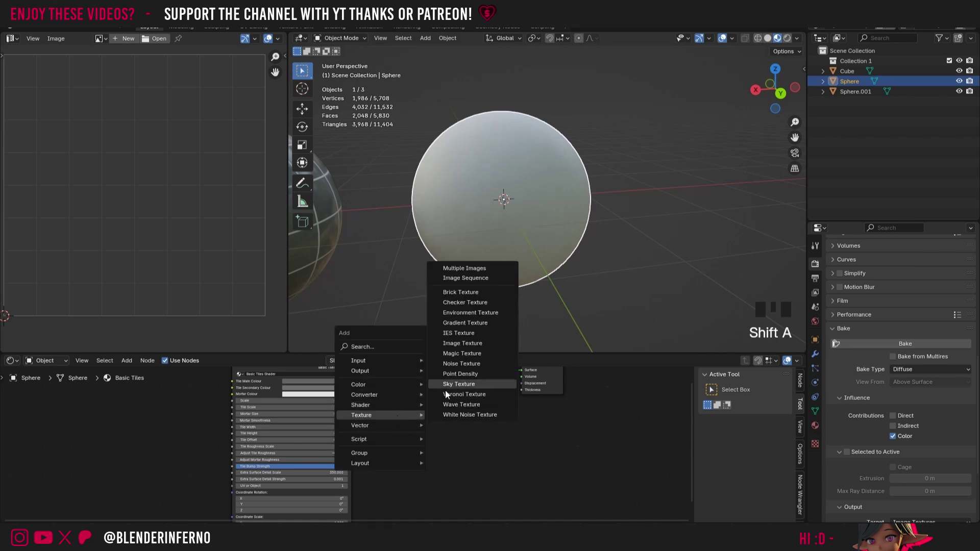
left_click(454, 343)
left_click(432, 433)
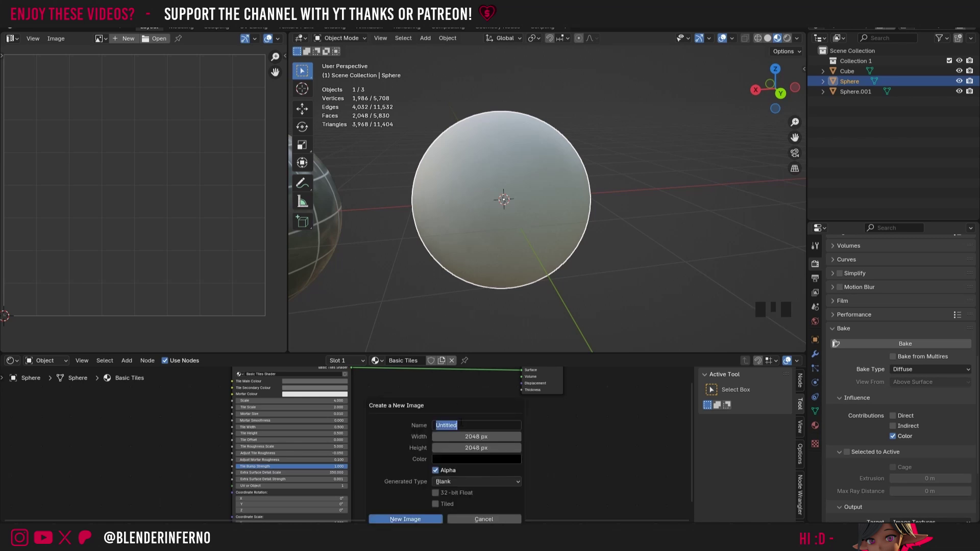
type("Diffuse Tiles Quad Sphere")
key("Return")
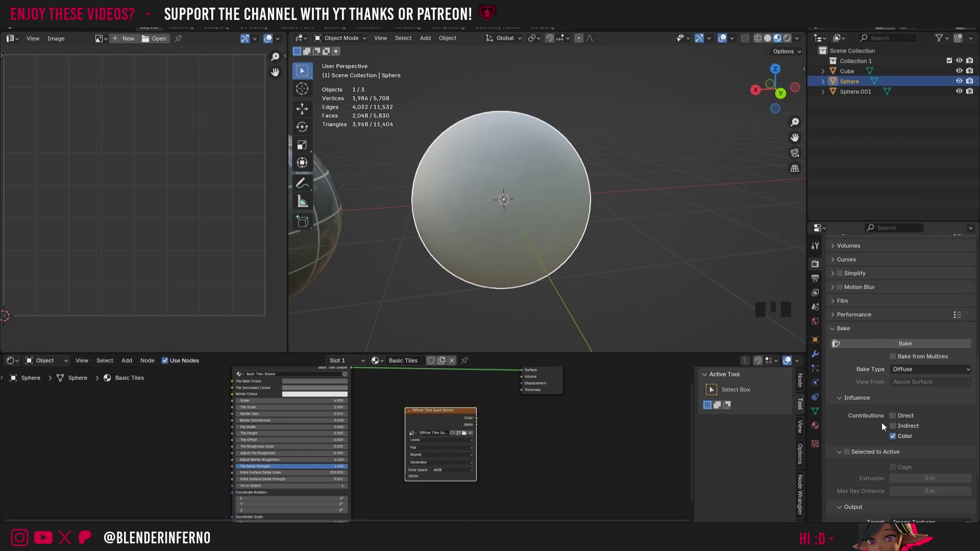
Enable Selected to Active in the bake settings
scroll(906, 406, "down", 2)
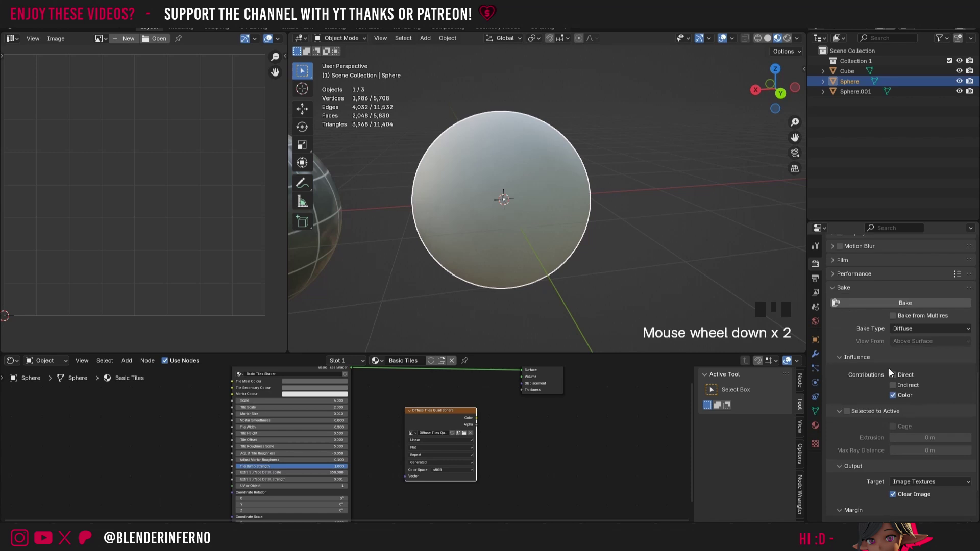
scroll(891, 409, "down", 5)
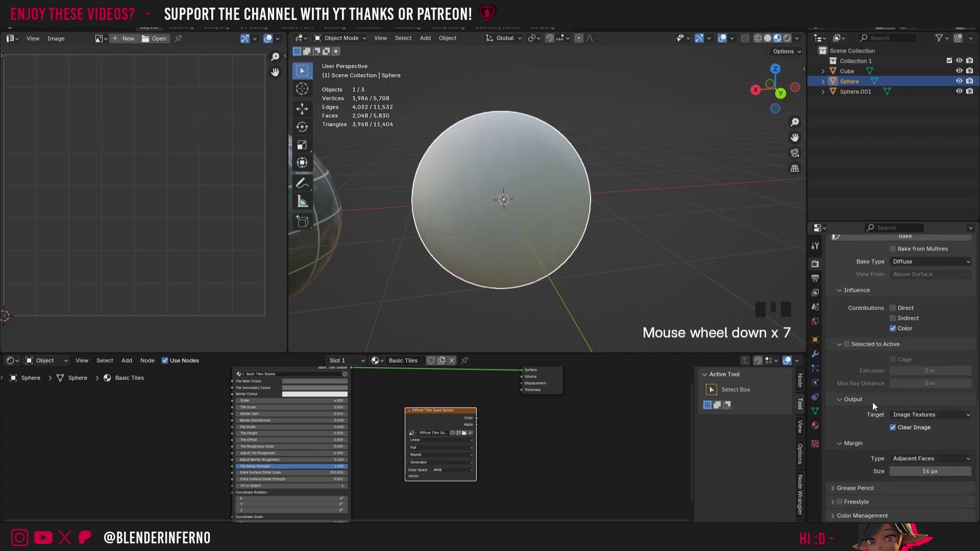
scroll(847, 381, "up", 3)
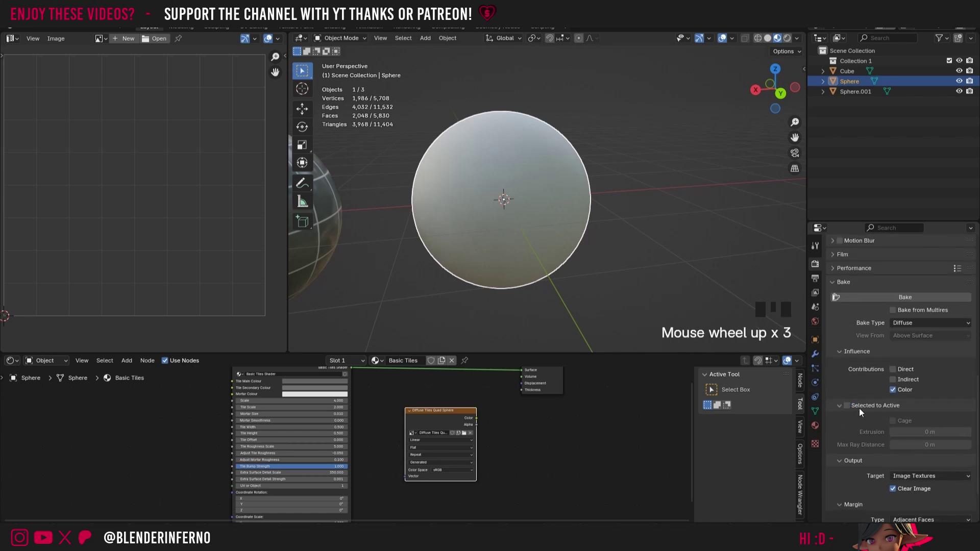
left_click(850, 406)
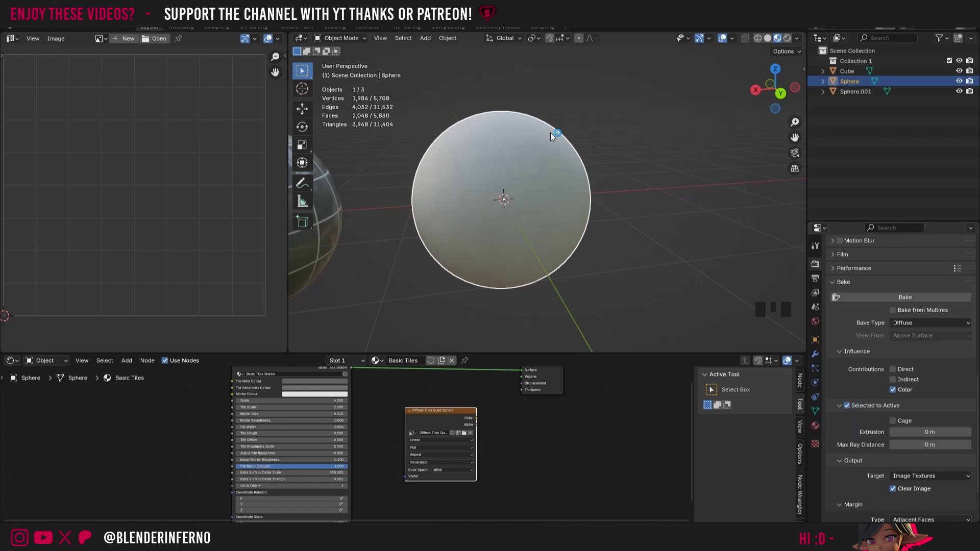
left_click(449, 422)
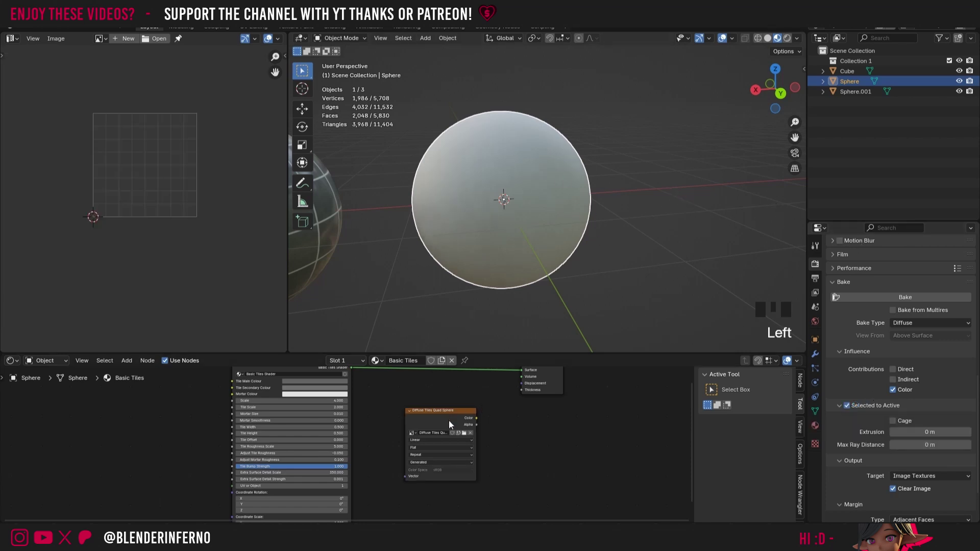
left_click_drag(456, 422, 473, 410)
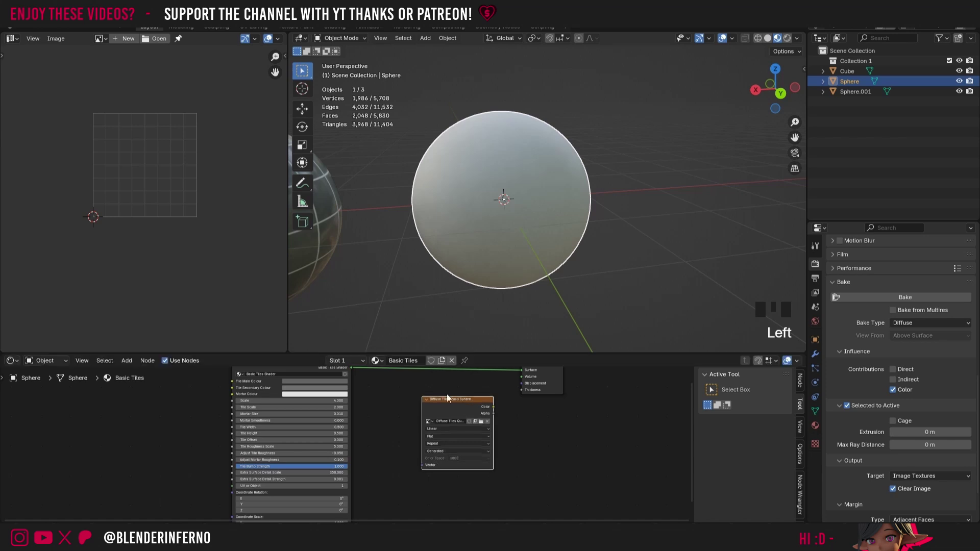
left_click(458, 406)
key("ctrl+z")
key("ctrl+z")
key("ctrl+z")
key("ctrl+z")
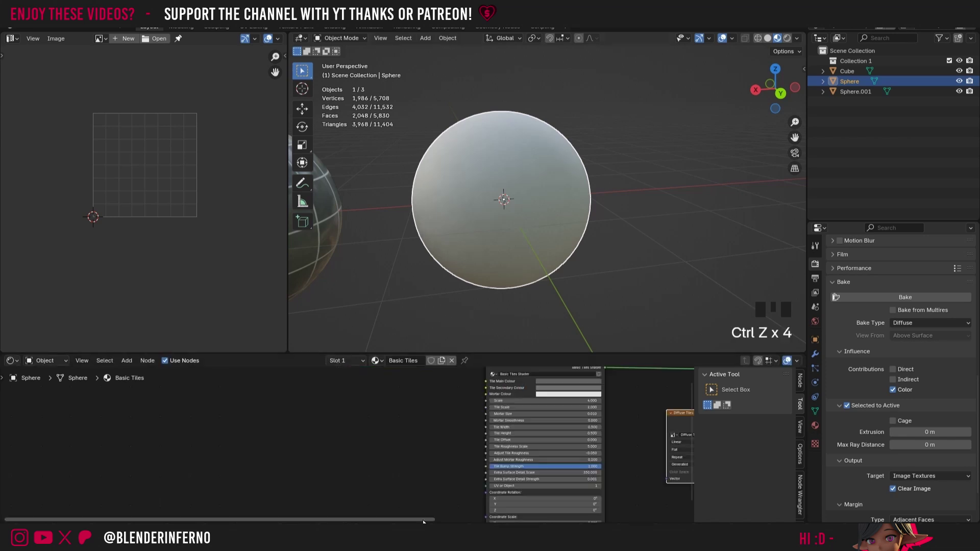
Delete the Diffuse Tiles Quad Sphere image node from the Basic Tiles material, and create a new material on the cube-based sphere
left_click(459, 406)
key("x")
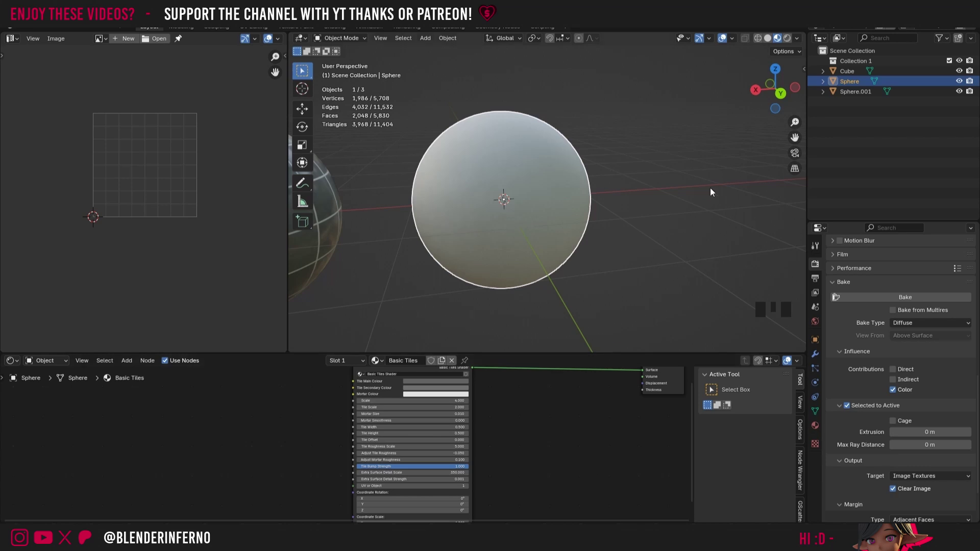
left_click(847, 71)
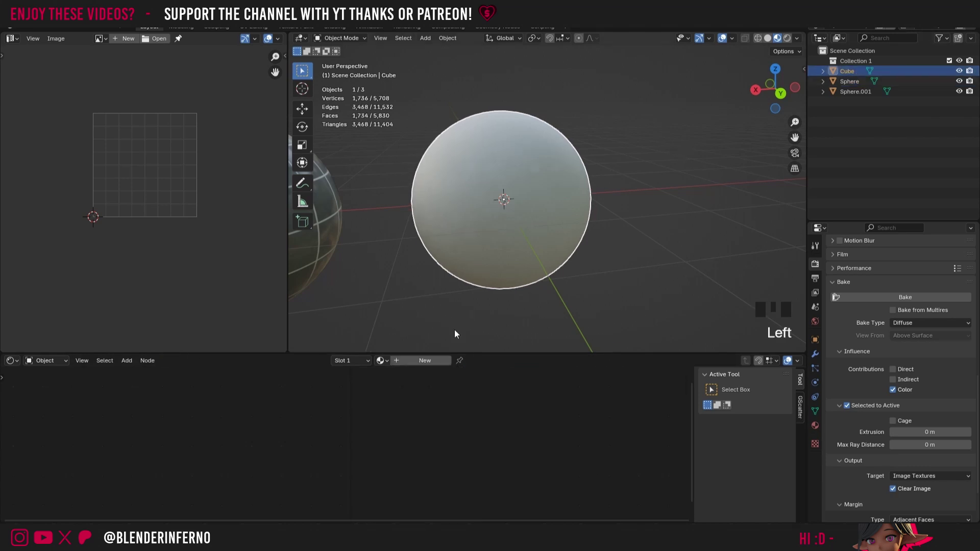
left_click(425, 361)
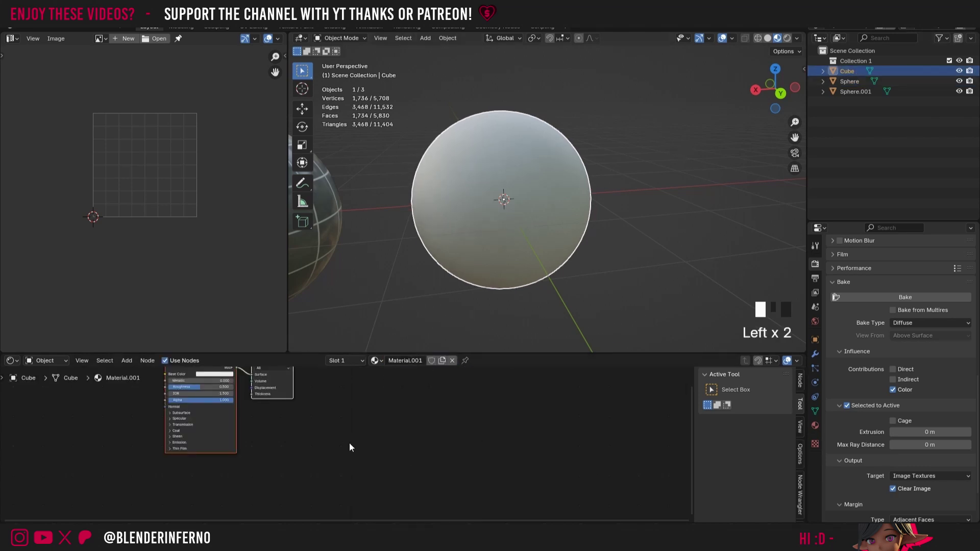
Add an Image Texture node to the cube-based sphere's new material and assign the existing Diffuse Tiles Quad Sphere image to it
key("shift+a")
mouse_move(349, 442)
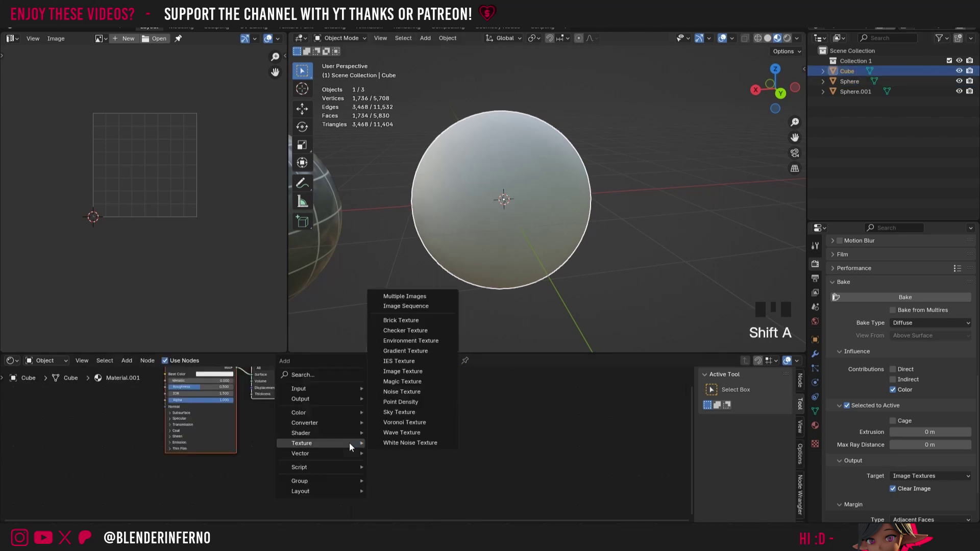
left_click(403, 371)
left_click(326, 424)
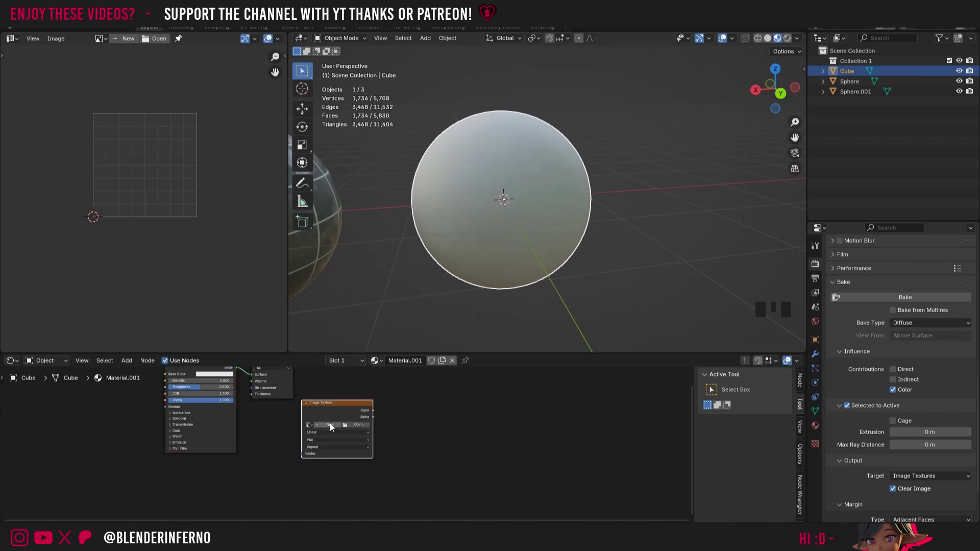
left_click(309, 425)
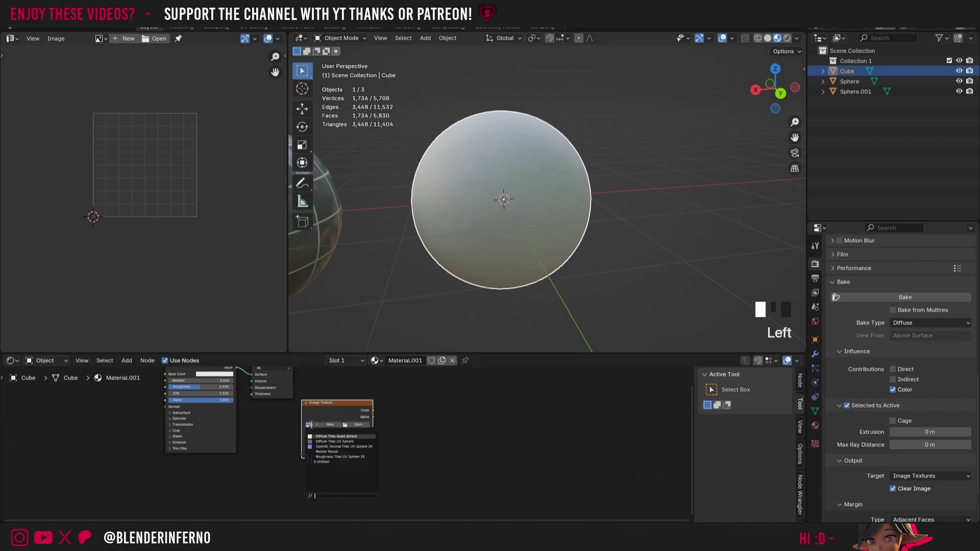
left_click(310, 424)
key("Return")
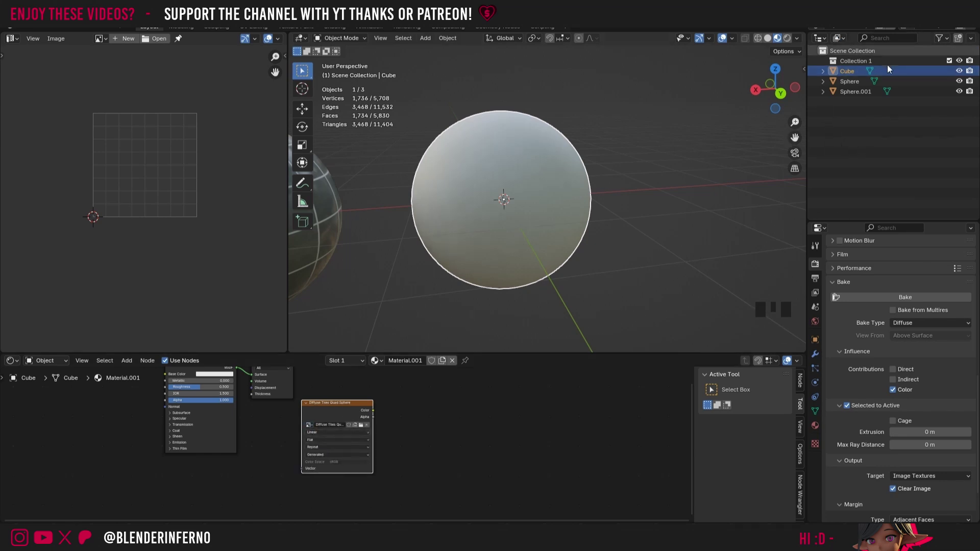
Select the UV sphere together with the active cube-based sphere, bake the diffuse map onto the cube-based sphere, and inspect the image
left_click(857, 82, "shift")
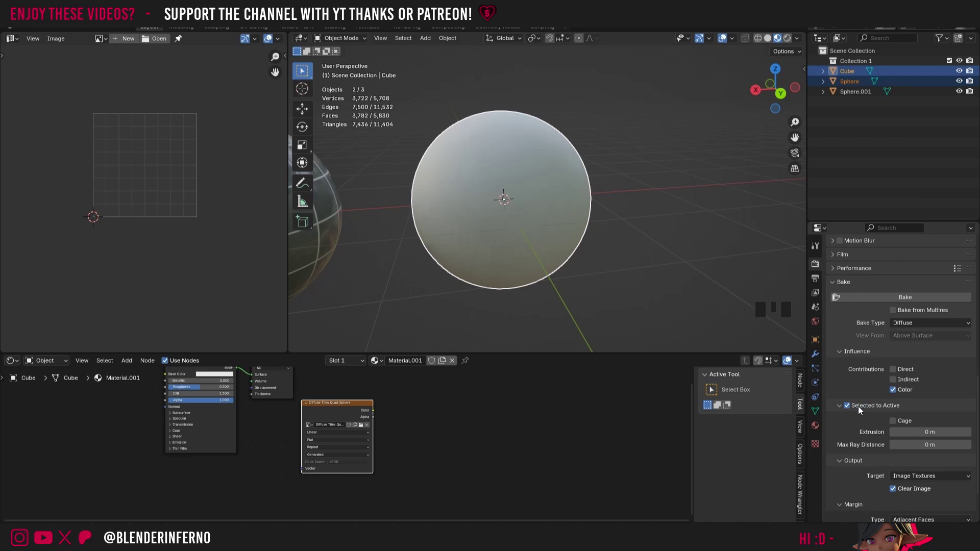
left_click(898, 297)
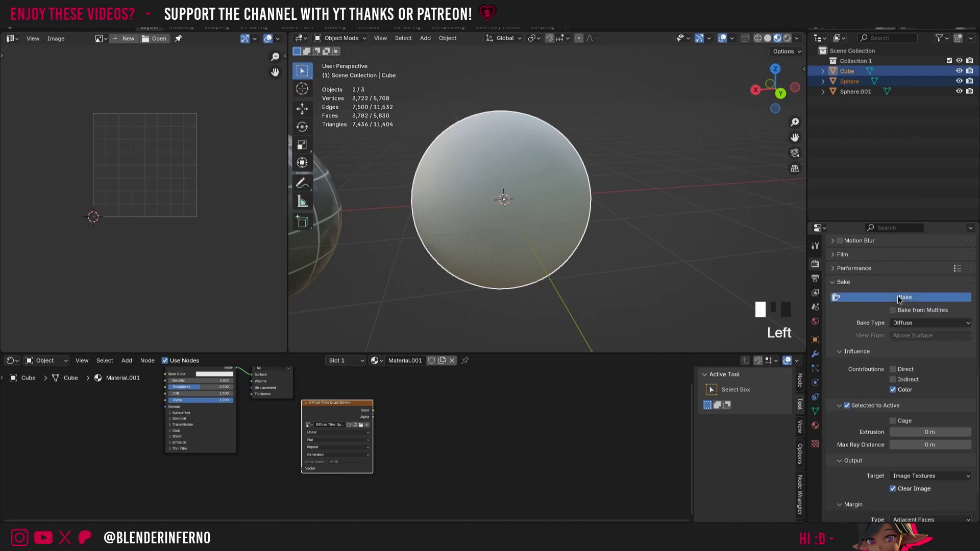
scroll(191, 180, "down", 5)
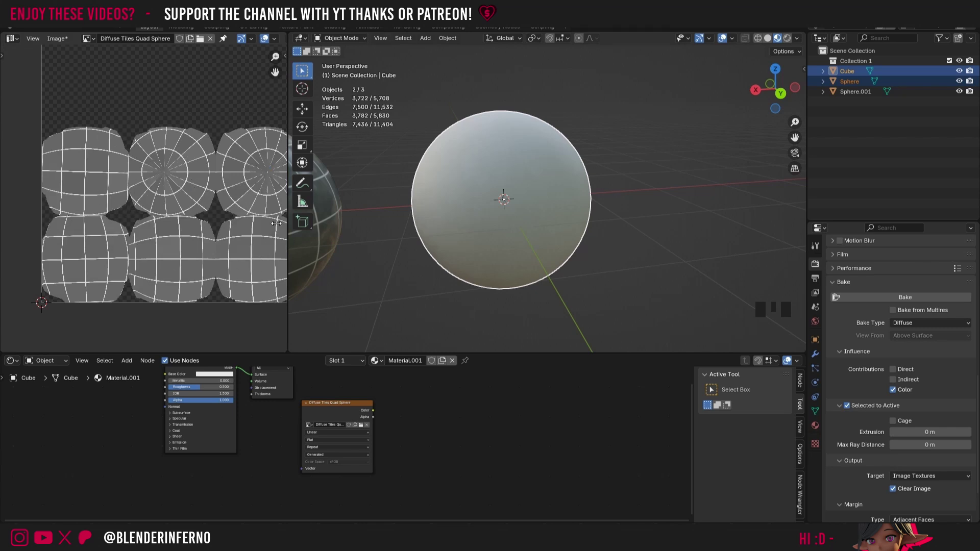
Duplicate the Diffuse Tiles Quad Sphere image node beside the original and unlink the image from the copy
left_click_drag(337, 403, 340, 425)
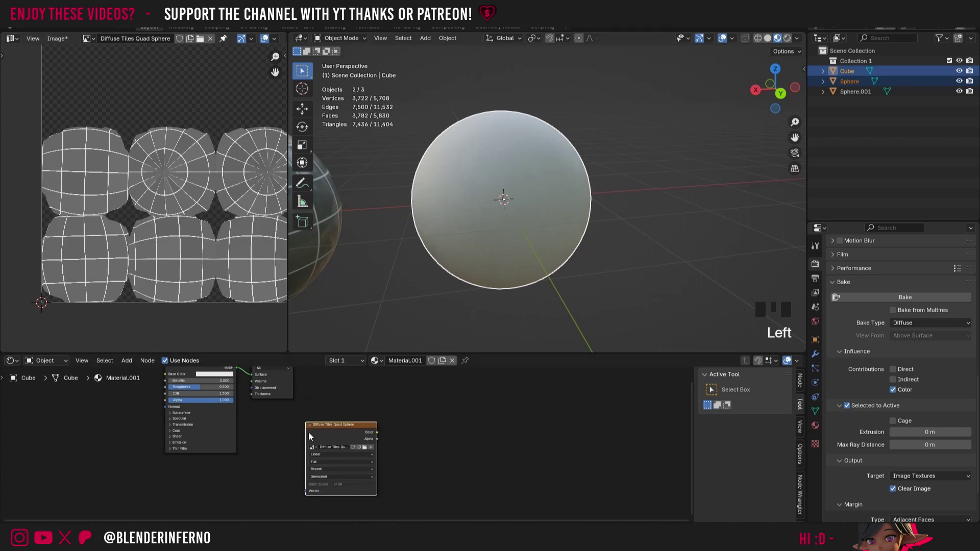
key("shift+d")
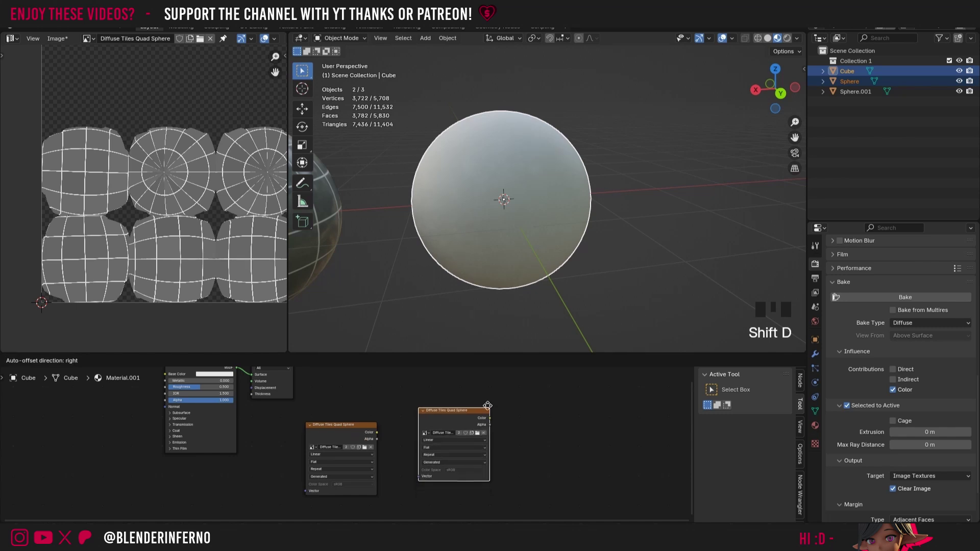
left_click(488, 406)
left_click(484, 432)
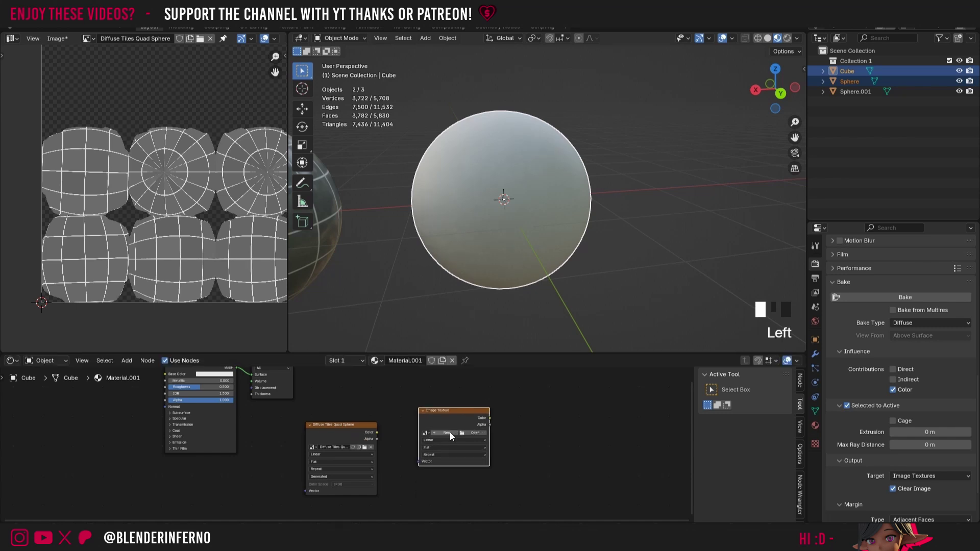
Create a new 2048 px image named Roughness Tiles Quad Sphere in the empty image node and set its color space to Non-Color
left_click(449, 434)
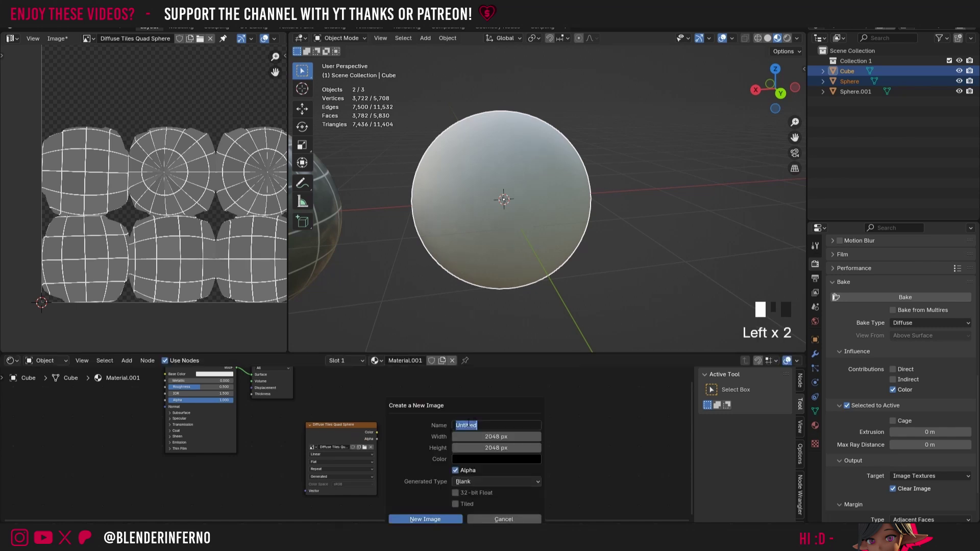
type("Roughness Tiles Qu")
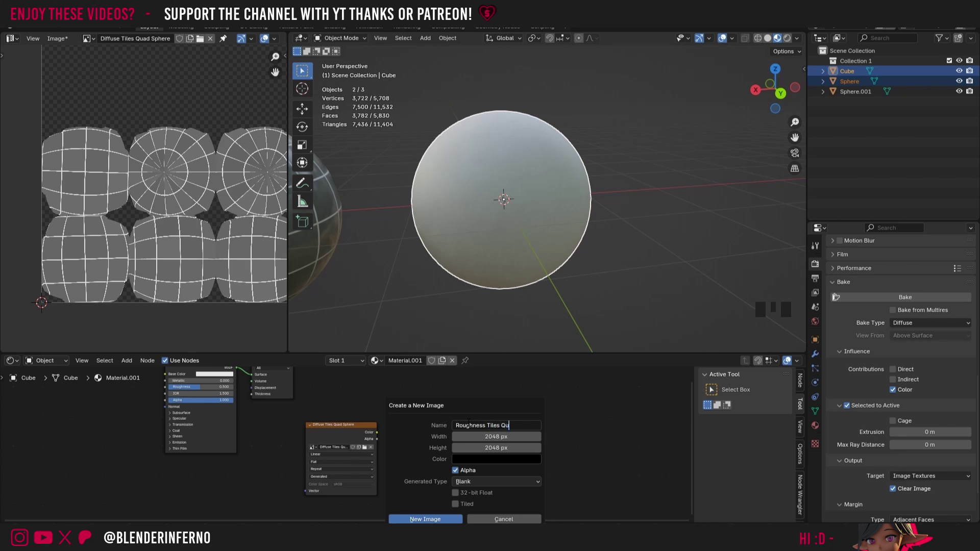
type("ad Sphere")
left_click(424, 519)
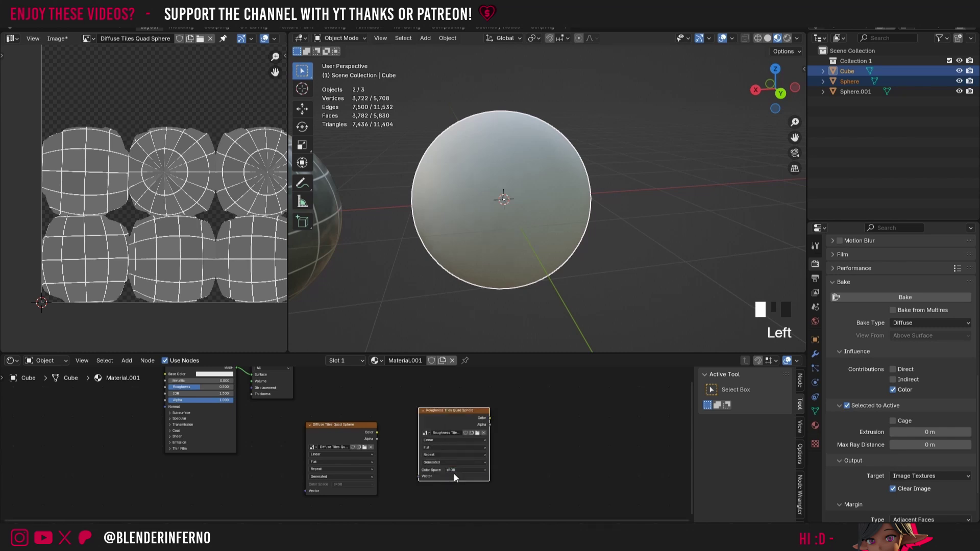
left_click(464, 470)
left_click(517, 436)
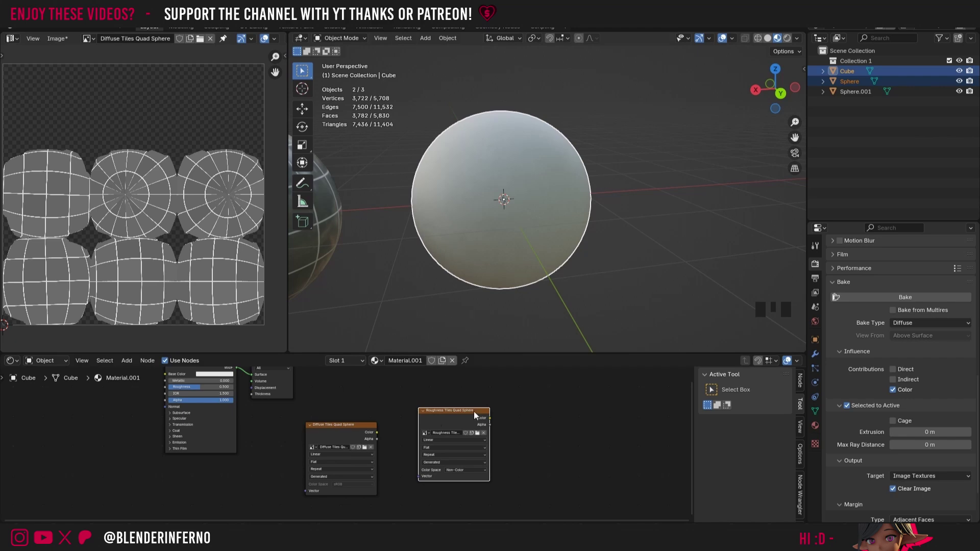
Save the baked diffuse image as Diffuse Tiles Quad Sphere.png in the Tile Sphere Textures 2K folder
left_click(58, 39)
left_click(56, 39)
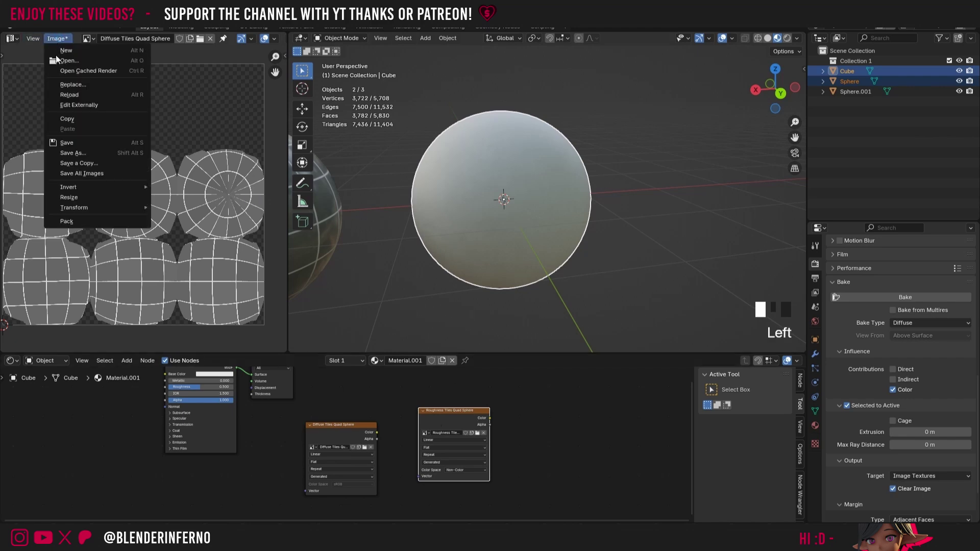
left_click(82, 143)
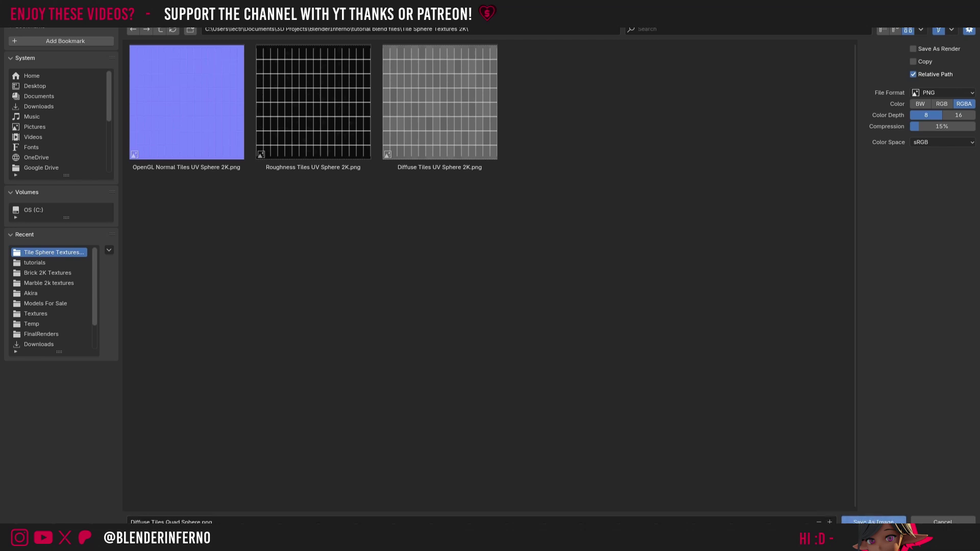
left_click(873, 522)
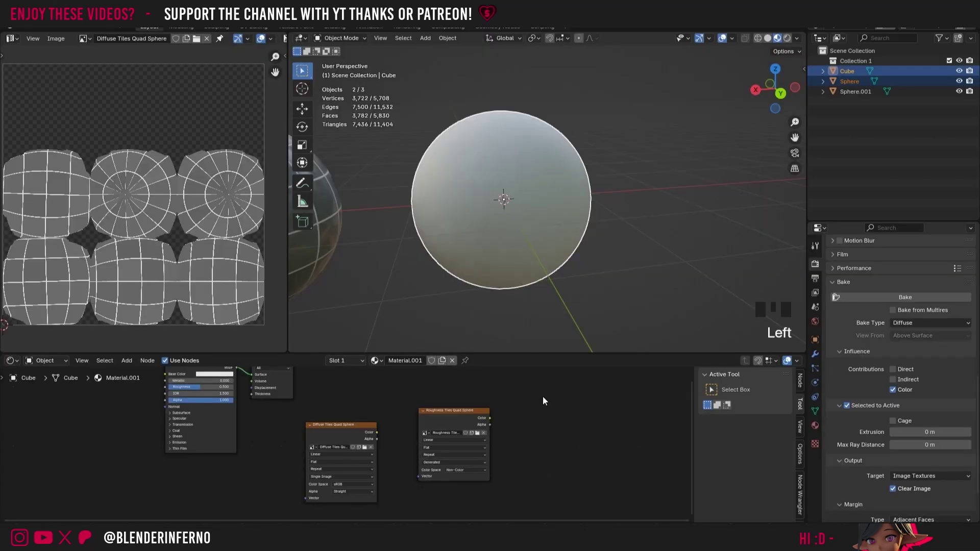
Make the Roughness Tiles Quad Sphere image node the bake target and set the bake type to Roughness
left_click(458, 414)
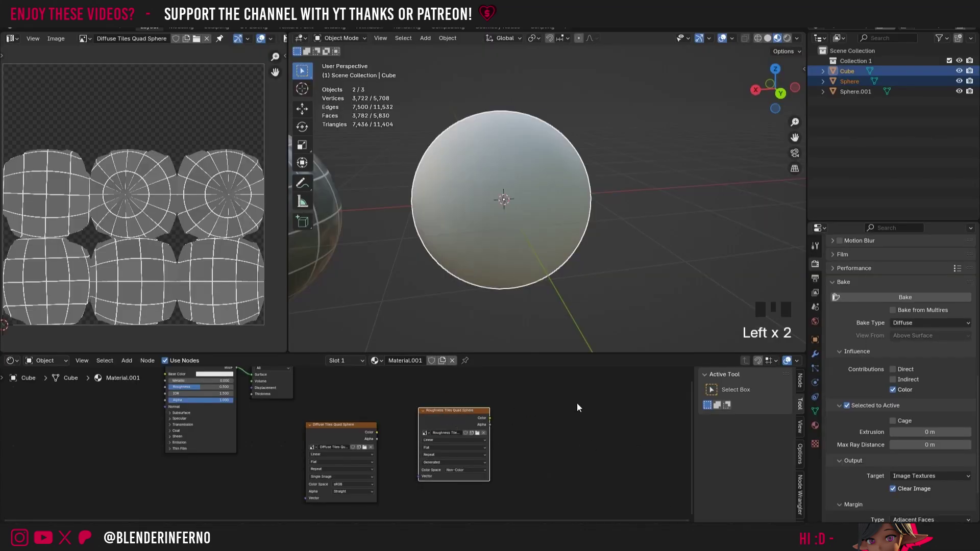
left_click(911, 323)
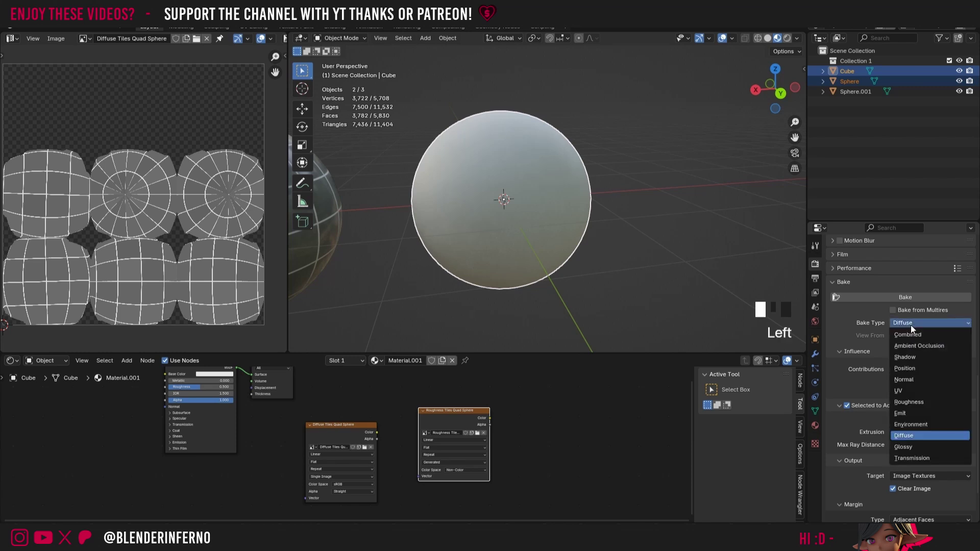
left_click(904, 403)
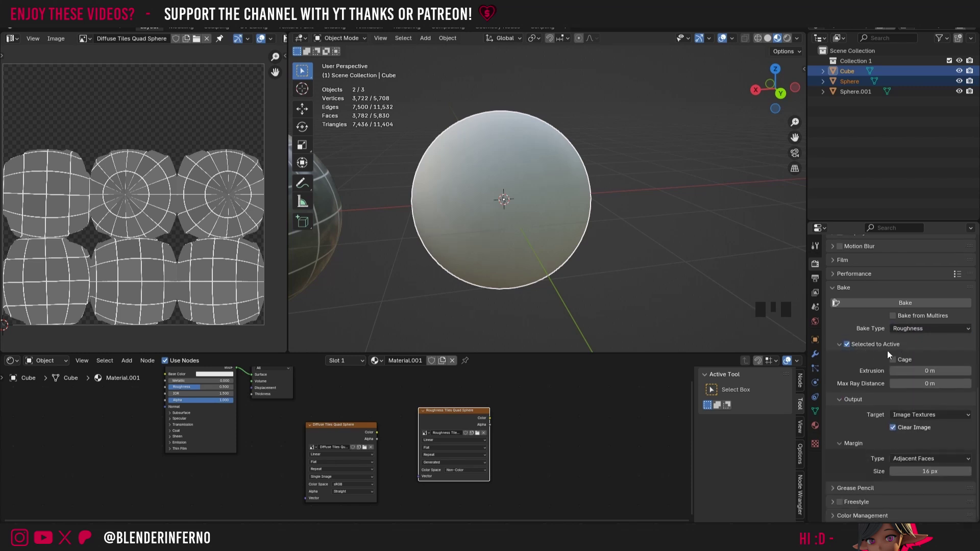
Reselect the UV sphere with the cube-based sphere active, bake the roughness map onto the cube-based sphere, and inspect the image
left_click(652, 161)
left_click(652, 162)
left_click(851, 70)
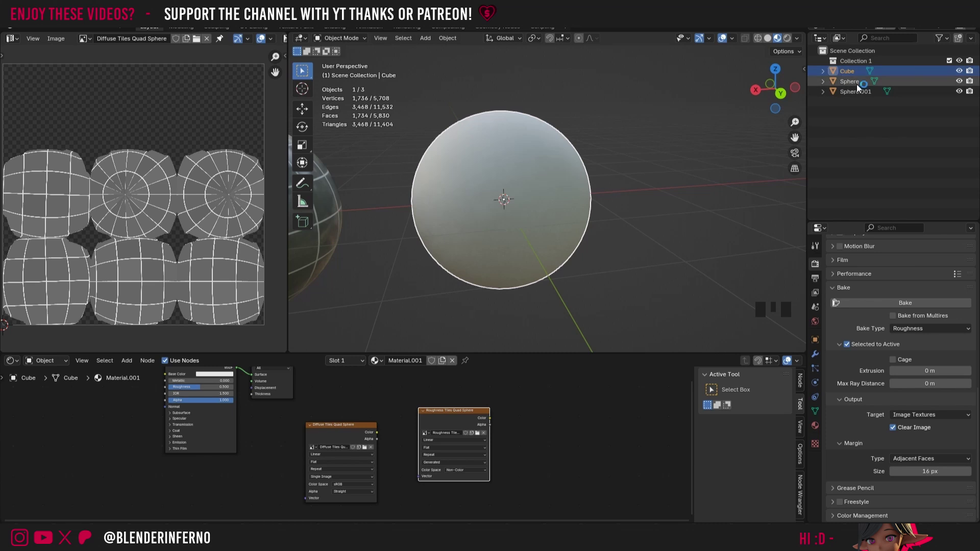
left_click(856, 82, "shift")
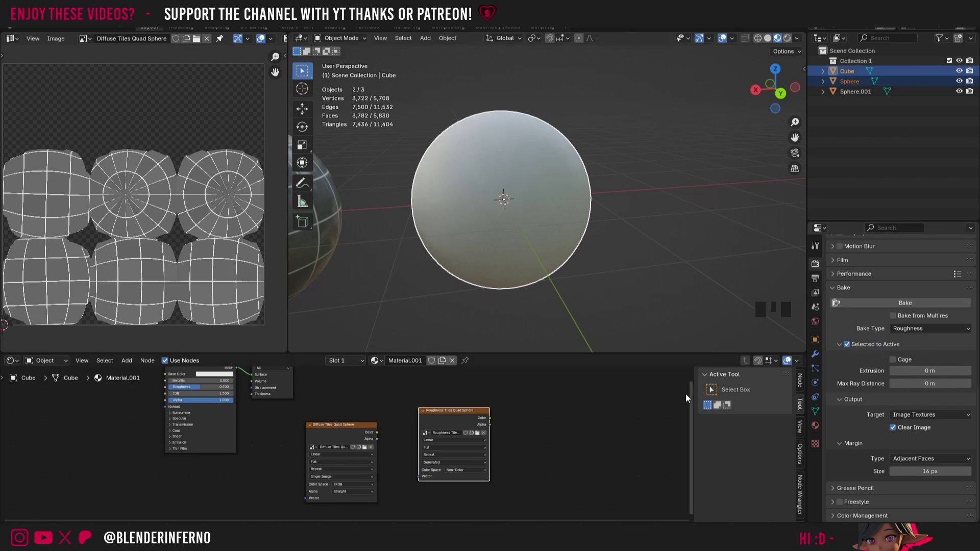
left_click(862, 305)
scroll(179, 217, "up", 3)
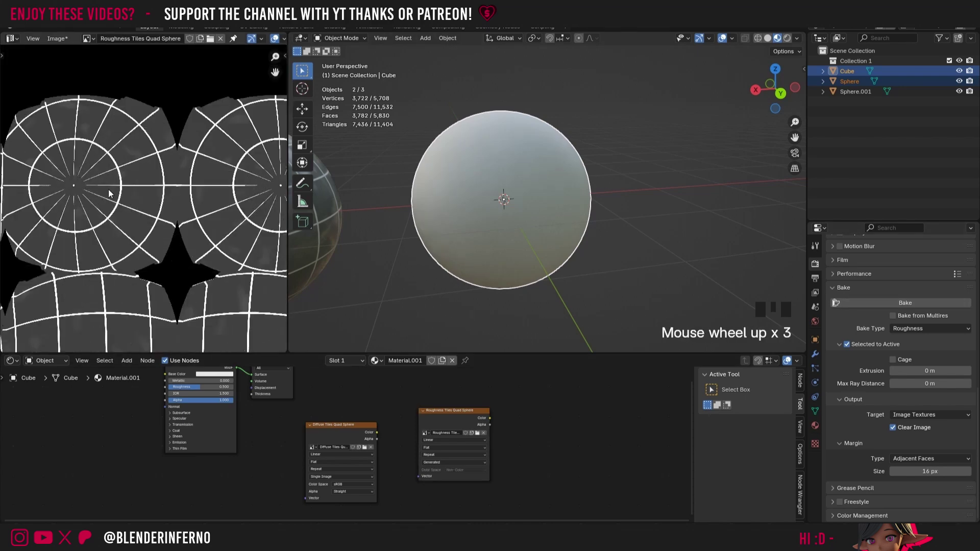
scroll(109, 204, "down", 3)
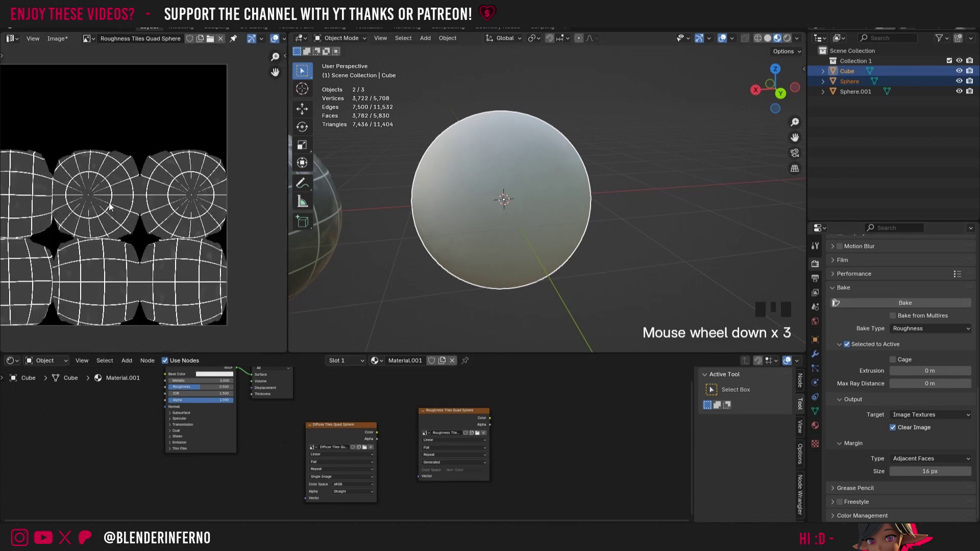
middle_click_drag(110, 205, 158, 183)
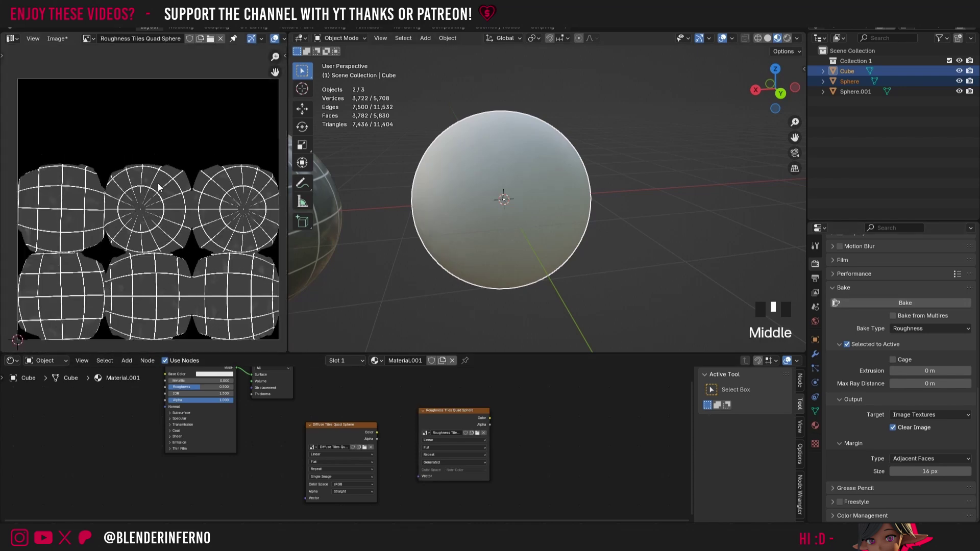
Save the baked roughness image as Roughness Tiles Quad Sphere.png in the Tile Sphere Textures 2K folder
left_click(57, 38)
left_click(80, 147)
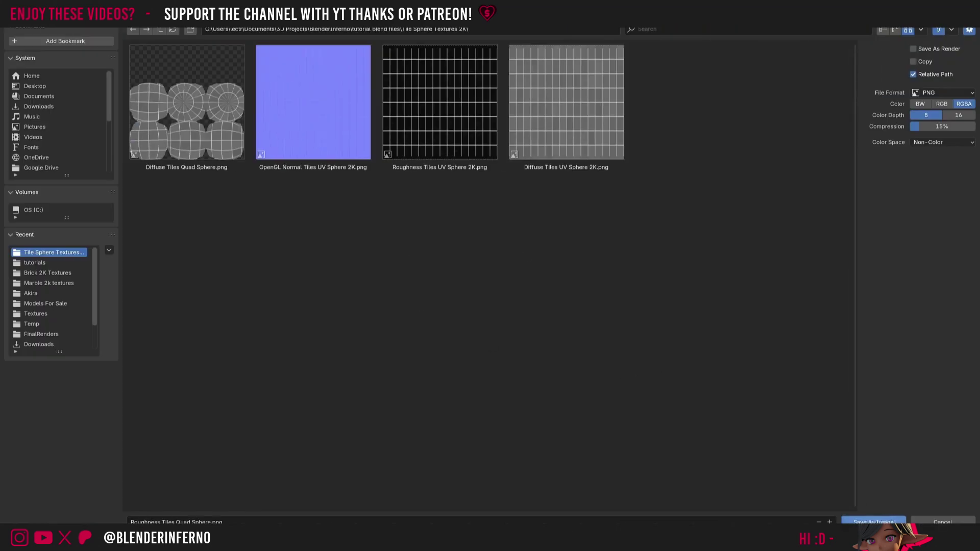
left_click(872, 521)
Duplicate the Roughness Tiles Quad Sphere image node beside the original and unlink the image from the copy
left_click(460, 424)
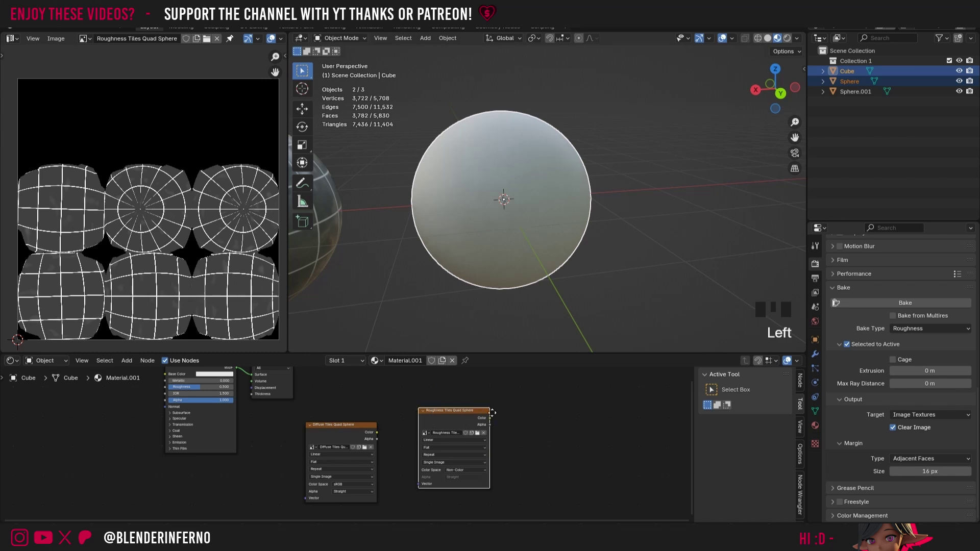
key("shift+d")
left_click(602, 408)
left_click(601, 427)
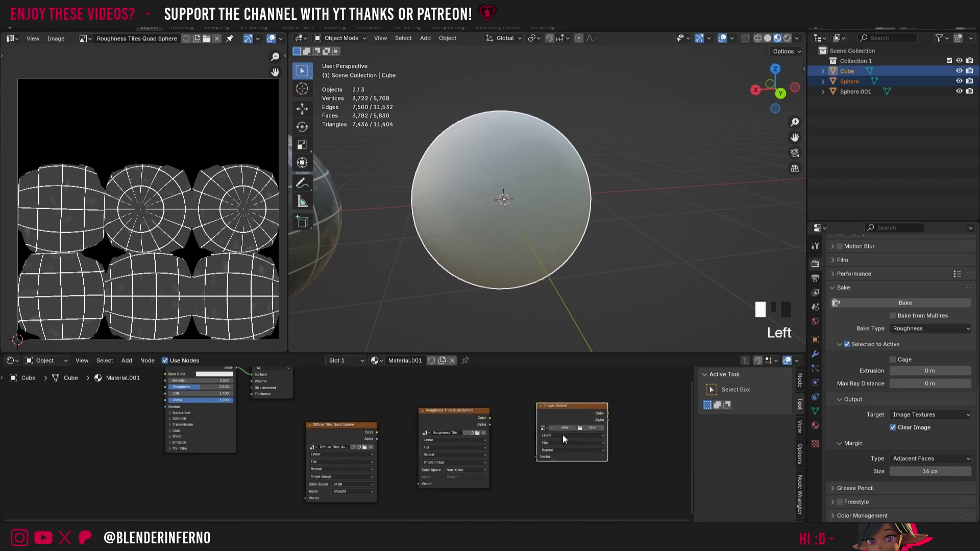
Create a 2048 px image named OpenGL Normal Tiles Quad Sphere in the empty image node and set its color space to Non-Color
left_click(560, 428)
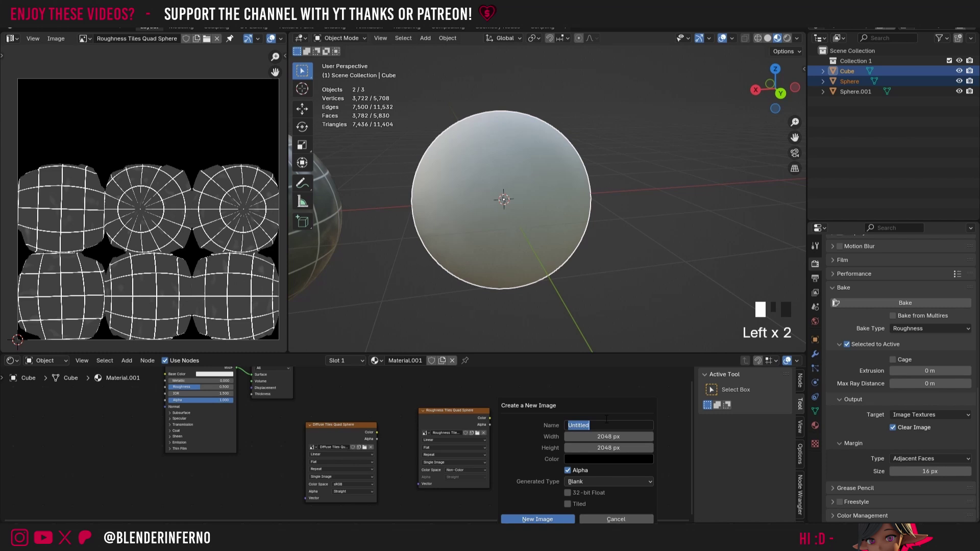
type("OpenGL Normal")
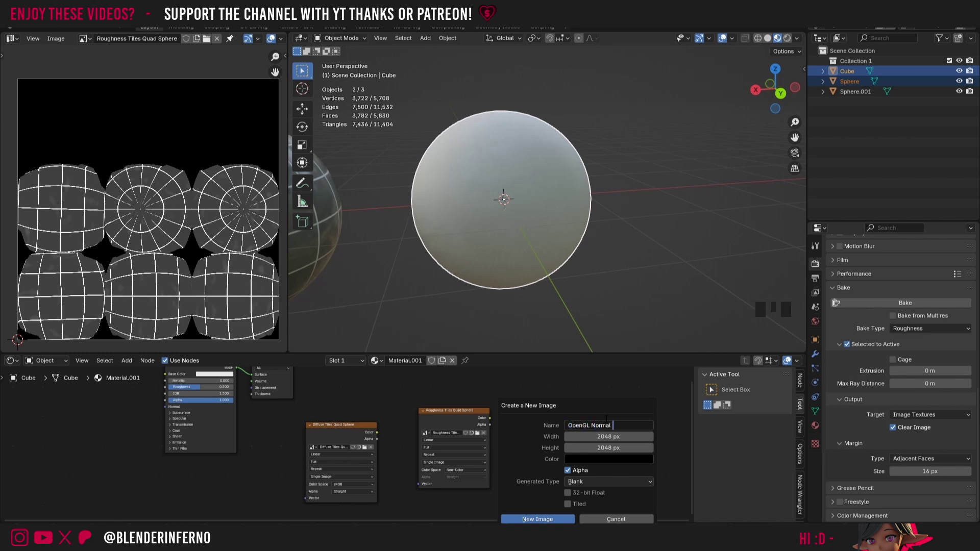
type(" Tiles Quad Sphere")
key("Return")
left_click(553, 518)
left_click(574, 464)
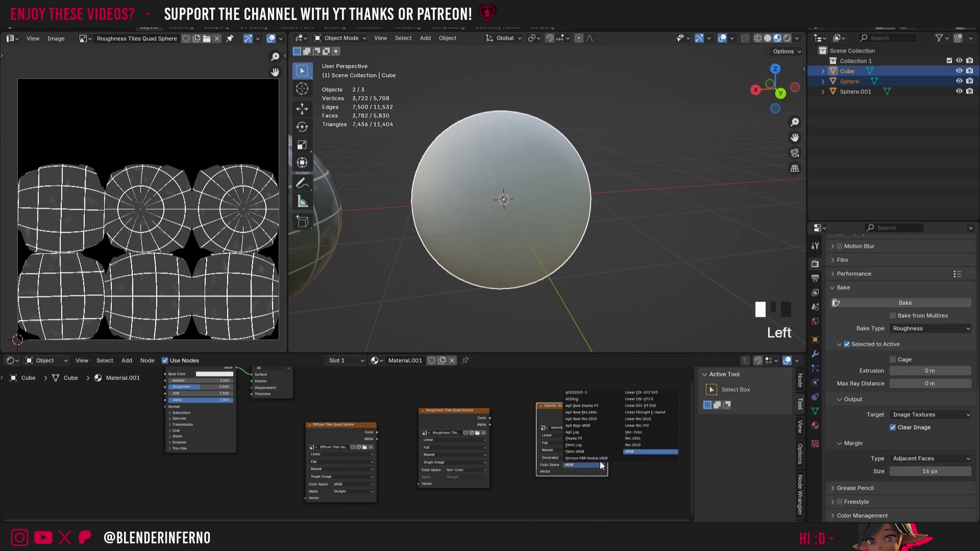
left_click(642, 434)
left_click_drag(562, 412, 553, 414)
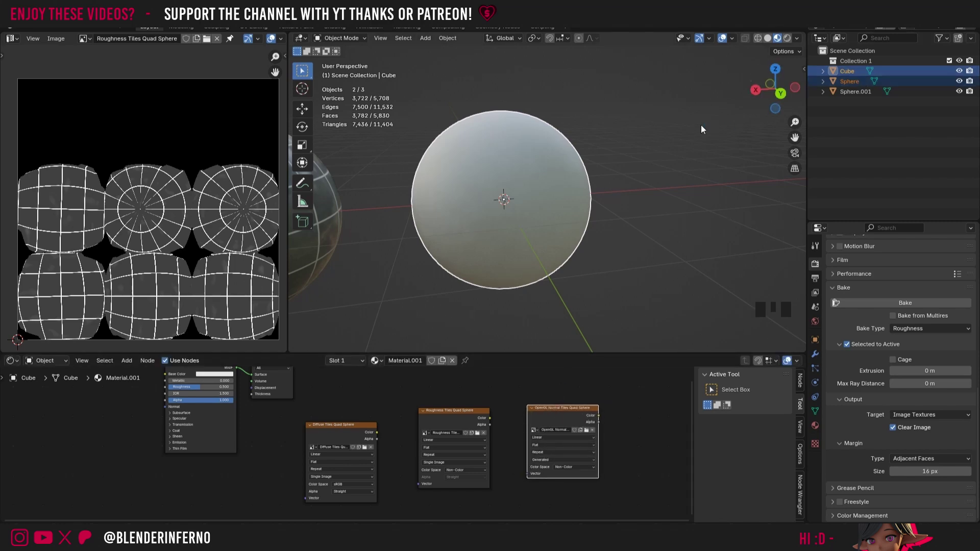
Reselect the UV sphere with the cube-based sphere active, and set the bake type to Normal
left_click(607, 105)
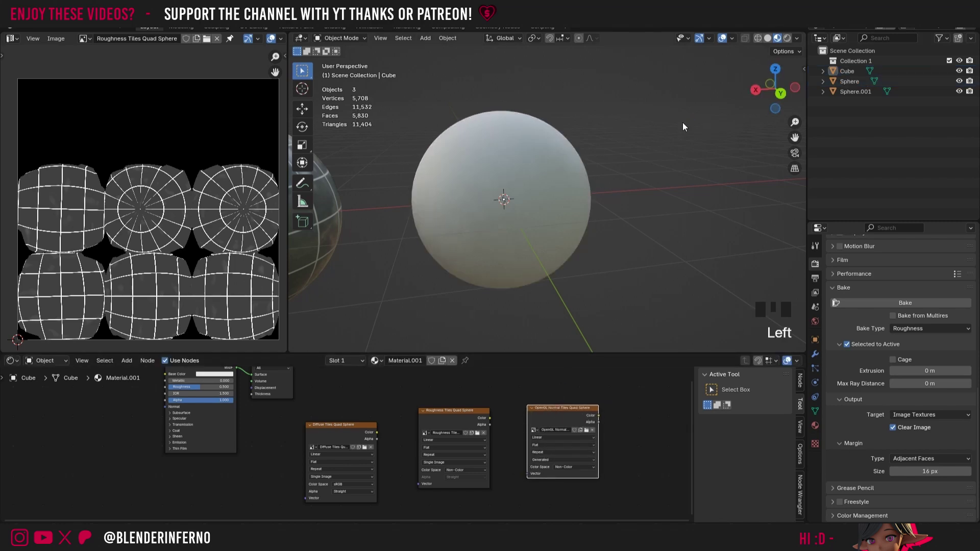
left_click(854, 73)
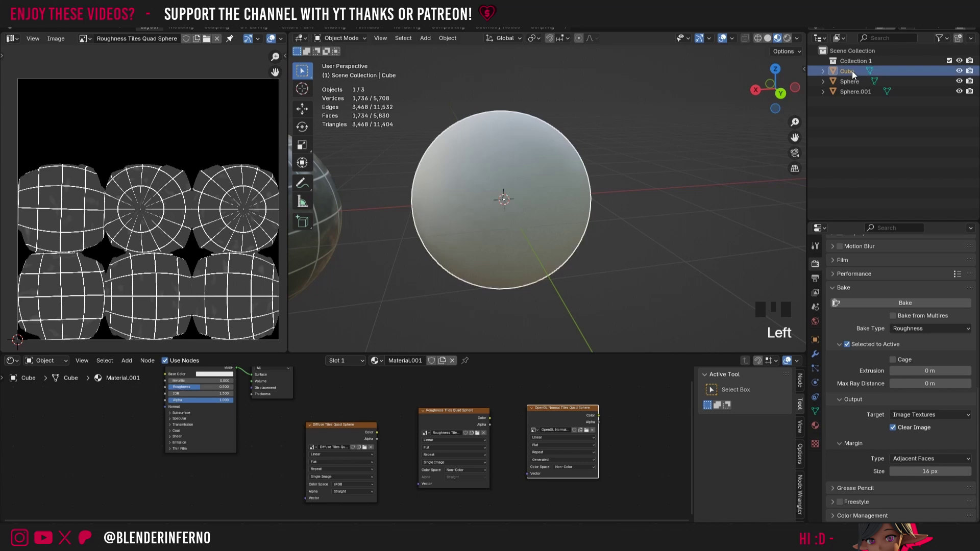
left_click(851, 81, "shift")
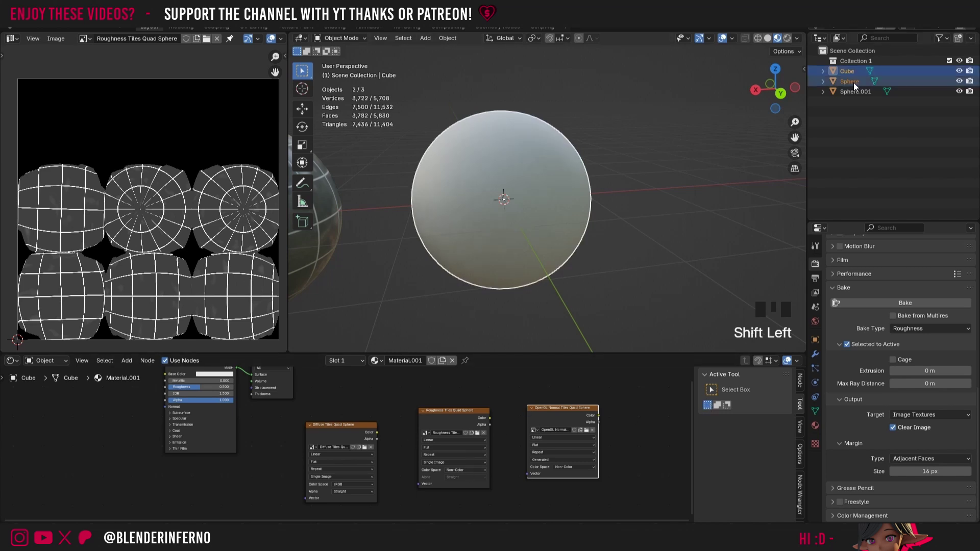
left_click(917, 328)
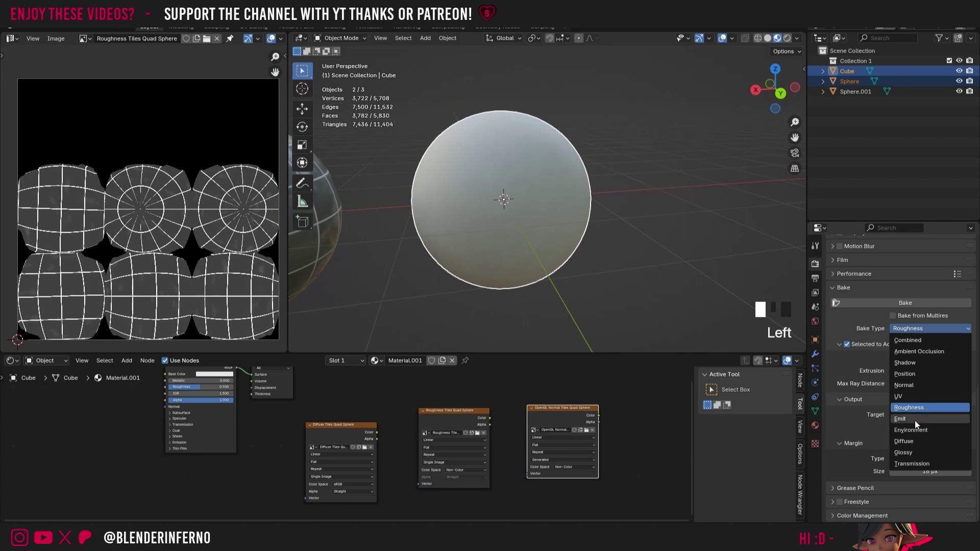
left_click(904, 385)
Check the normal bake settings, bake the normal map onto the cube-based sphere, and inspect the image
scroll(947, 418, "down", 2)
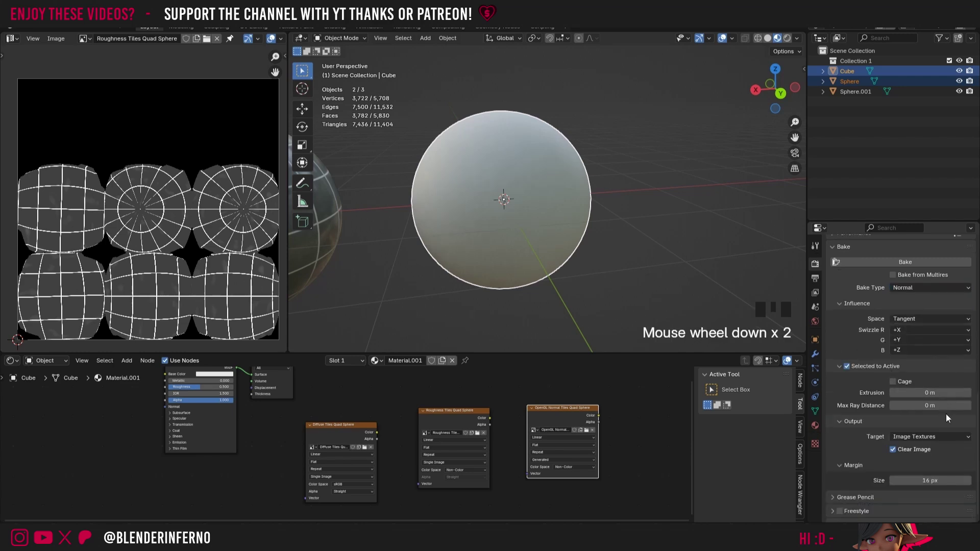
scroll(918, 337, "up", 2)
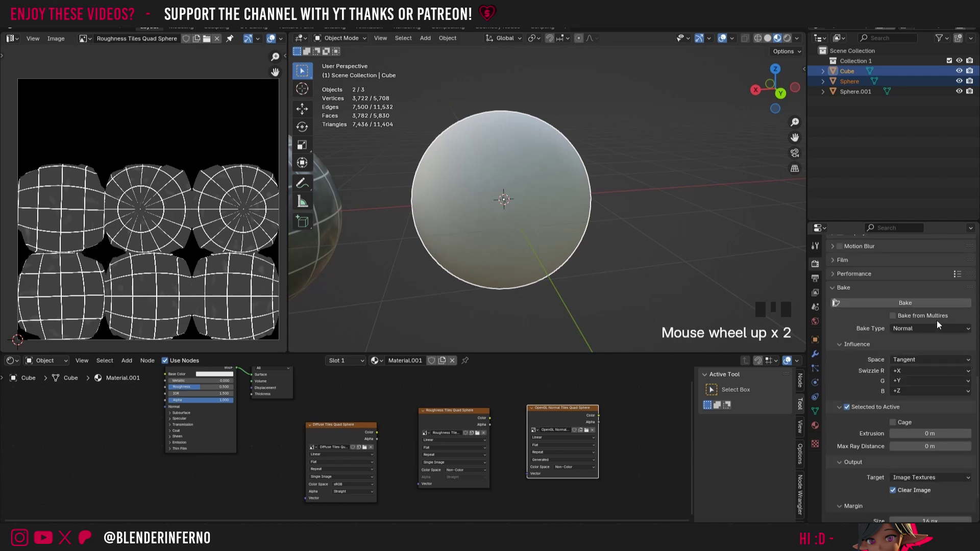
left_click(920, 302)
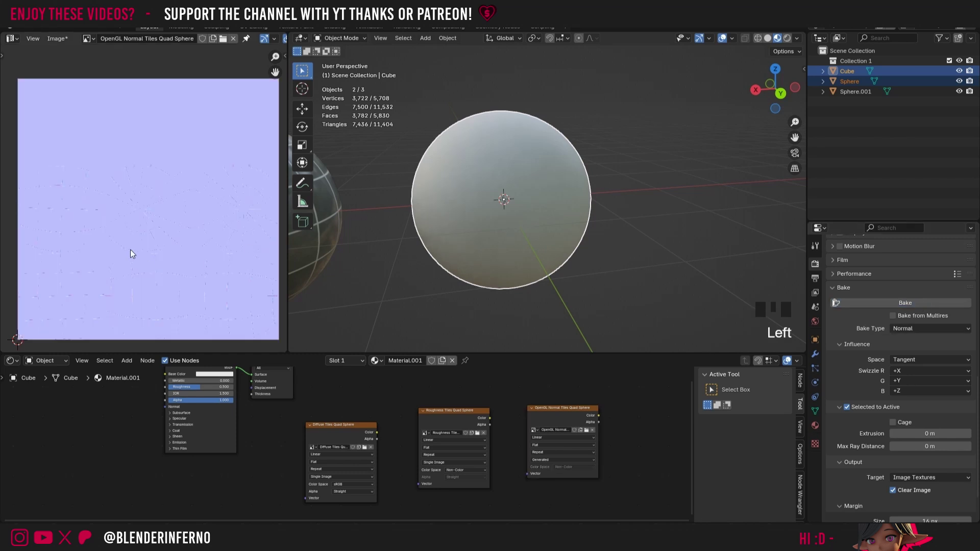
scroll(131, 250, "up", 6)
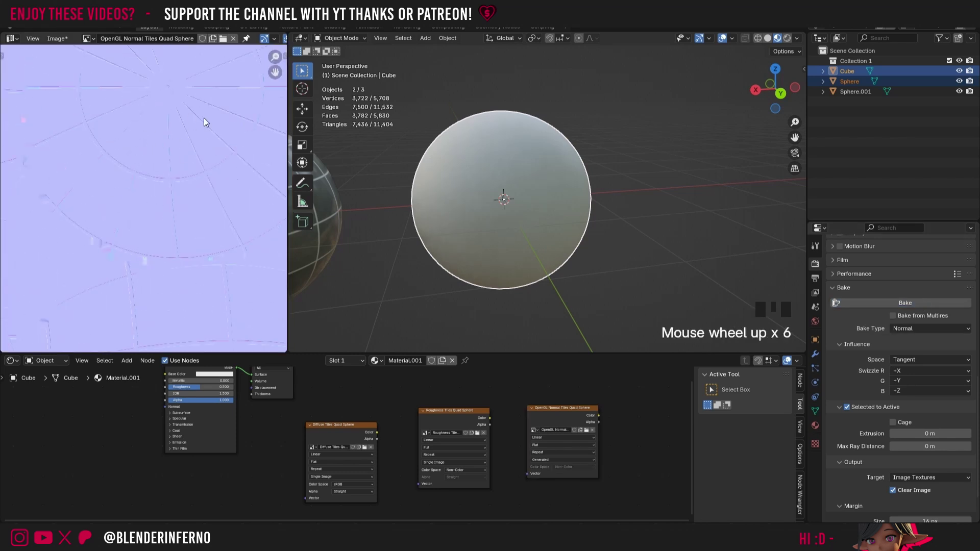
scroll(240, 249, "down", 5)
scroll(240, 249, "up", 3)
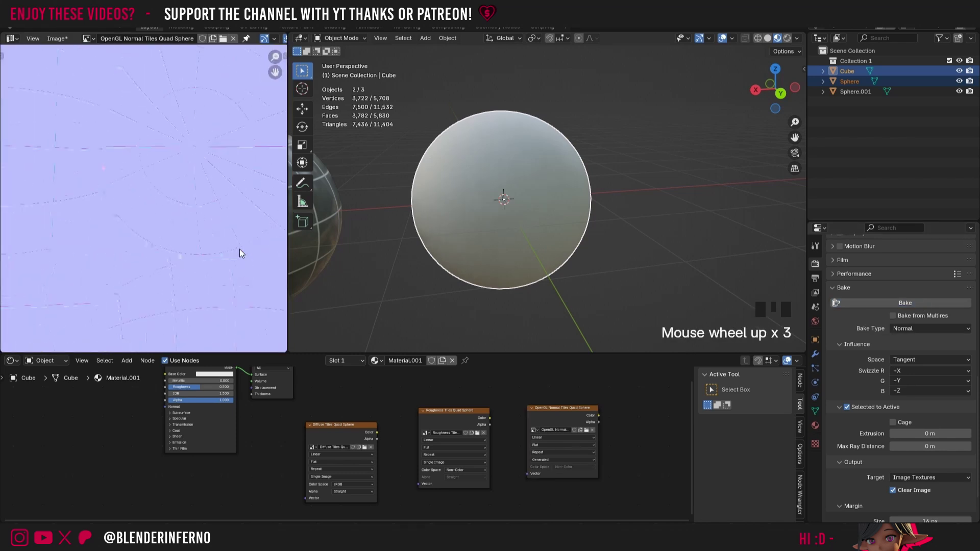
Save the baked normal map as the PNG OpenGL Normal Tiles Quad Sphere in the Tile Sphere Textures 2K folder
left_click(62, 39)
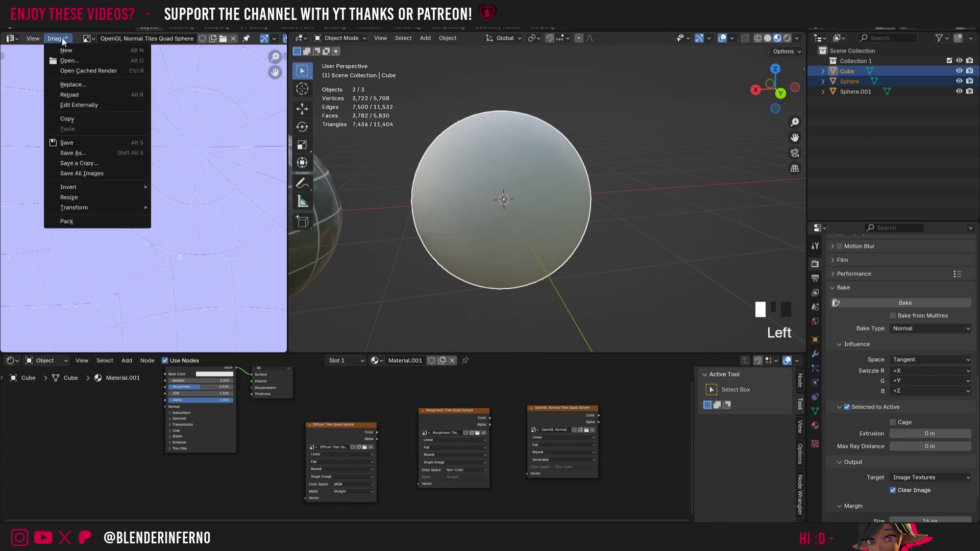
left_click(84, 142)
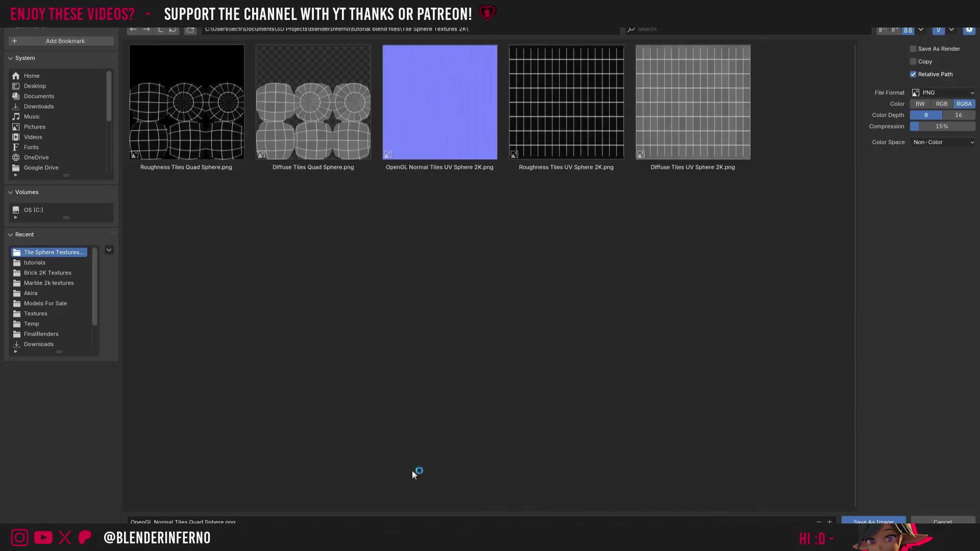
left_click(873, 522)
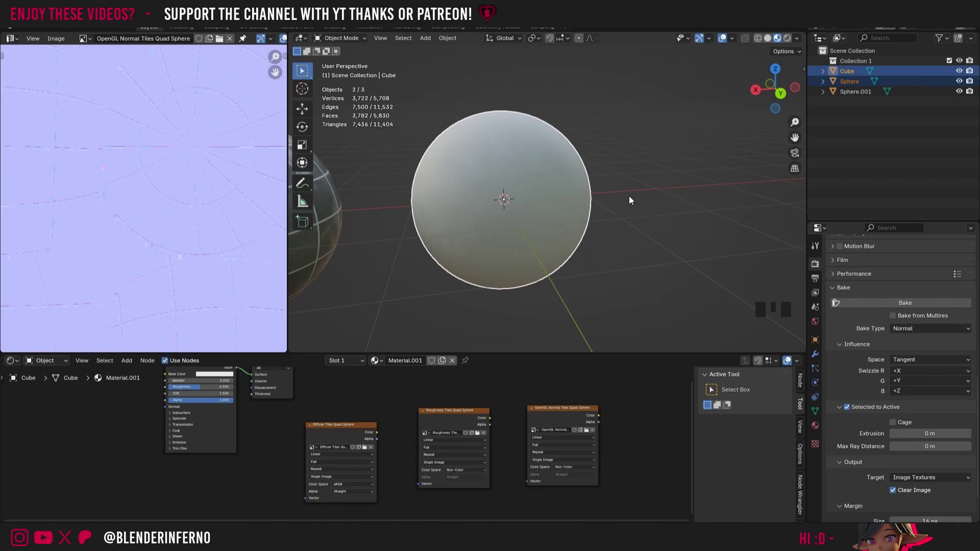
Move only the cube-based sphere about -3.5 m along the global X axis, clear of the UV sphere
scroll(627, 198, "down", 2)
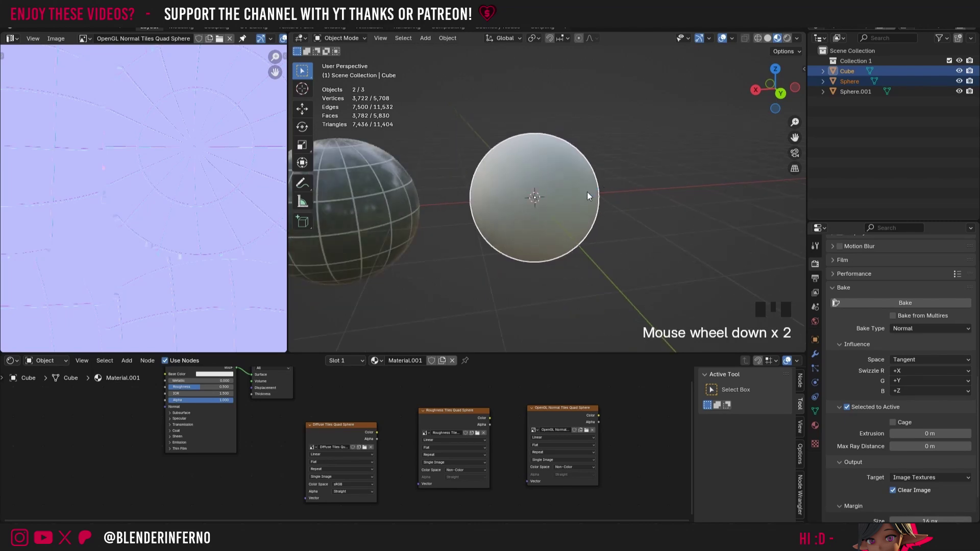
left_click(539, 175)
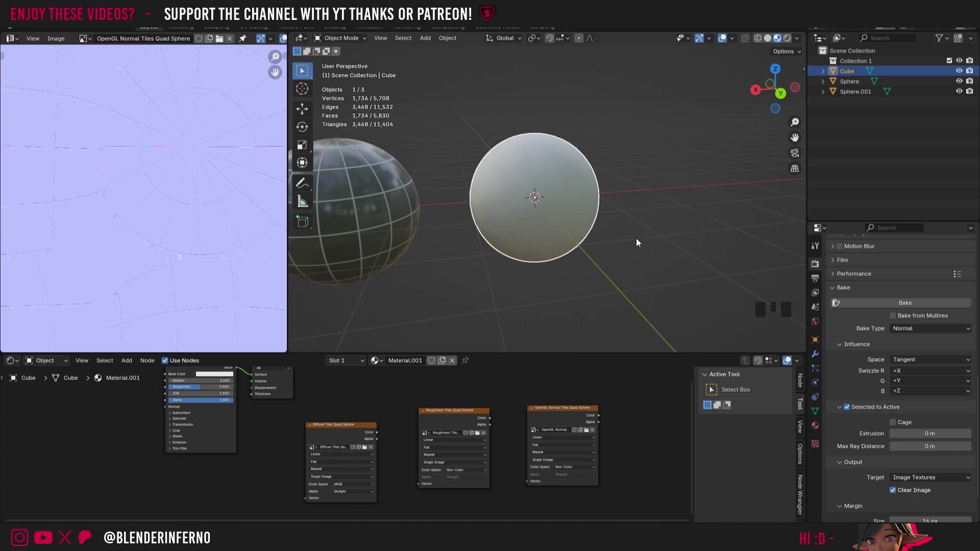
key("g")
key("x")
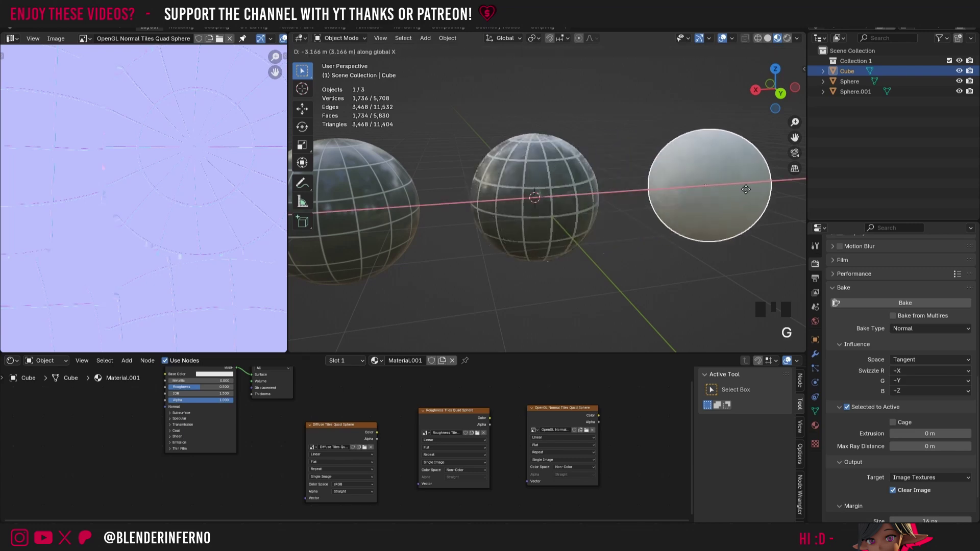
left_click(735, 190)
Place the three baked image nodes ahead of the Principled BSDF and connect the diffuse image's Color to Base Color
scroll(614, 457, "down", 3)
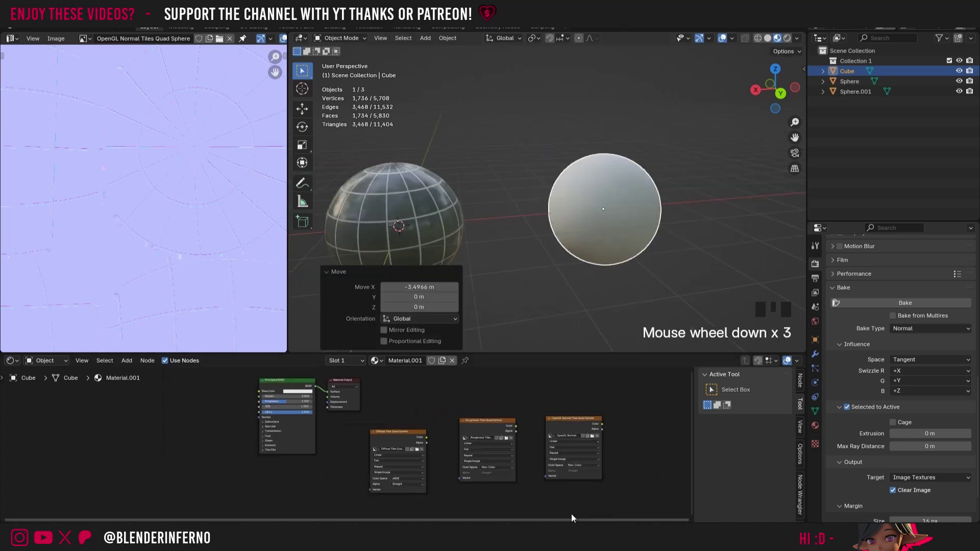
left_click_drag(658, 461, 15, 436)
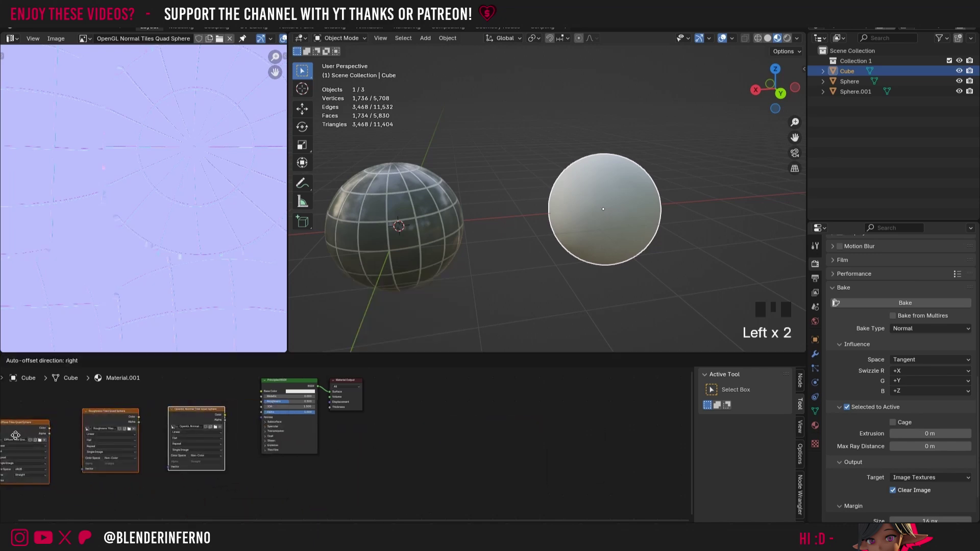
left_click(16, 435)
scroll(44, 435, "up", 2)
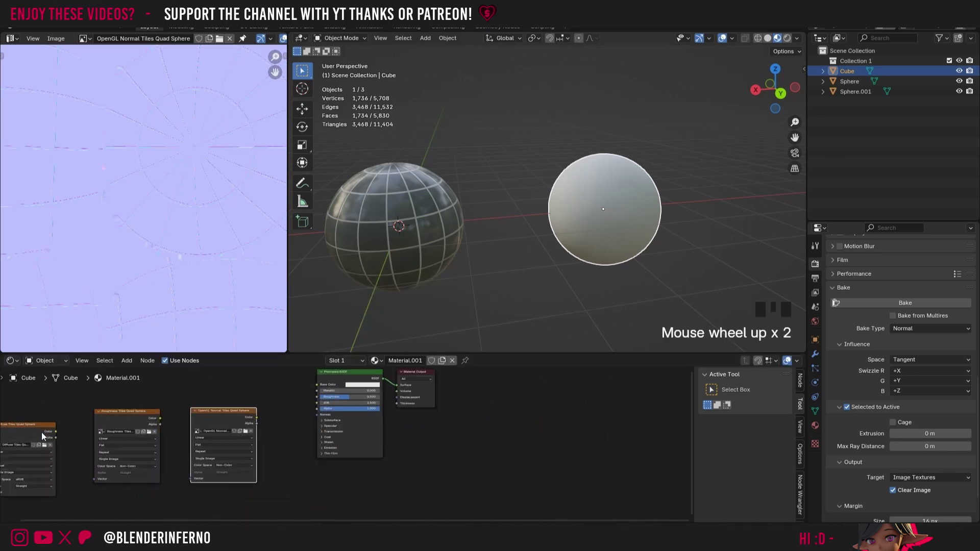
scroll(43, 436, "up", 3)
left_click_drag(57, 436, 396, 411)
scroll(118, 467, "down", 4)
left_click_drag(114, 467, 321, 395)
Add a Texture Coordinate node and connect its UV output to the Vector inputs of all three image nodes
key("shift+a")
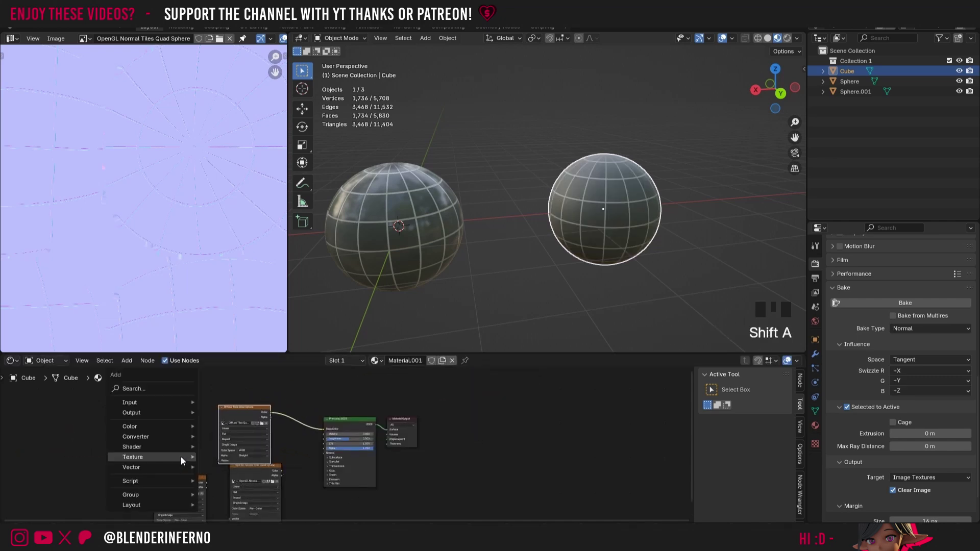
mouse_move(132, 403)
left_click(248, 363)
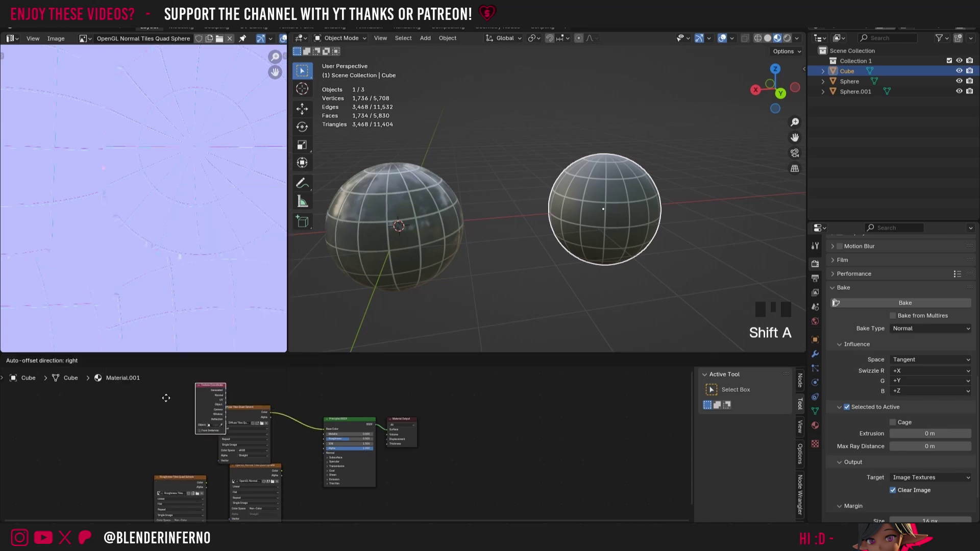
left_click(99, 428)
left_click_drag(160, 431, 220, 461)
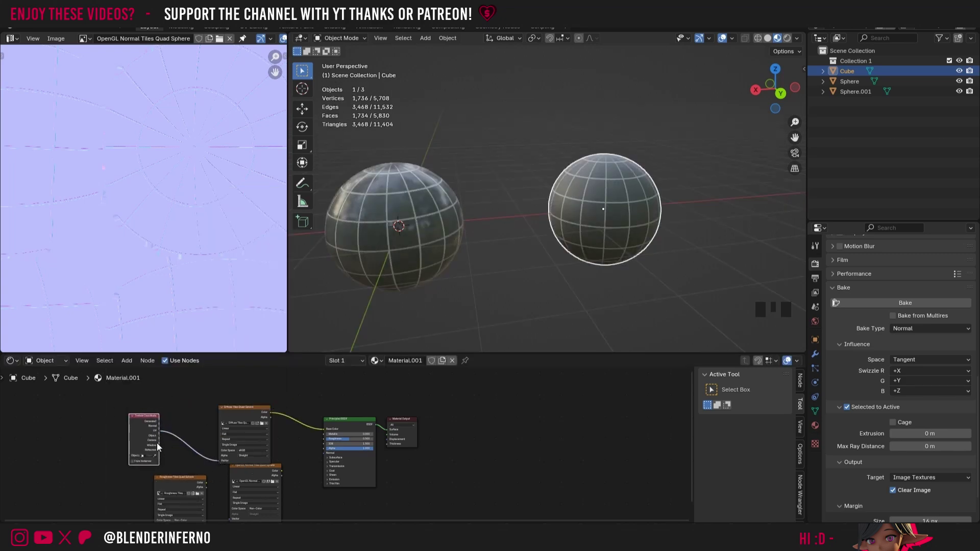
left_click_drag(159, 430, 156, 501)
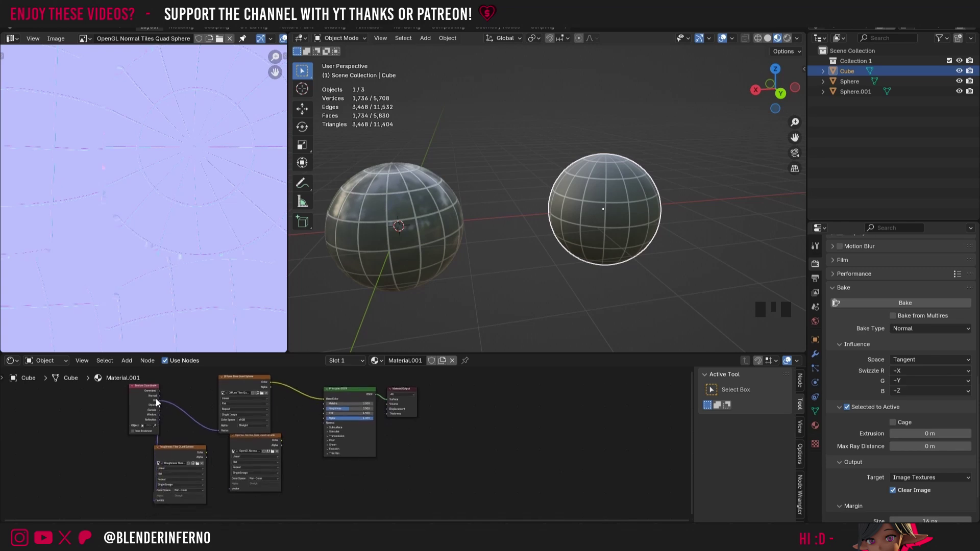
left_click_drag(159, 400, 235, 493)
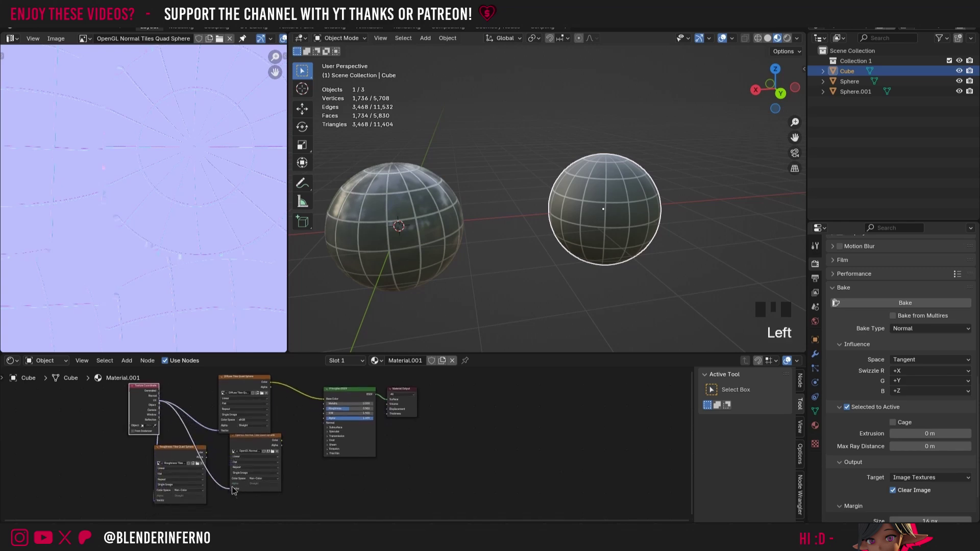
Connect the roughness image's Color to Roughness, and the normal image through a new Normal Map node to the shader's Normal input
left_click_drag(245, 459, 262, 495)
left_click_drag(204, 452, 323, 412)
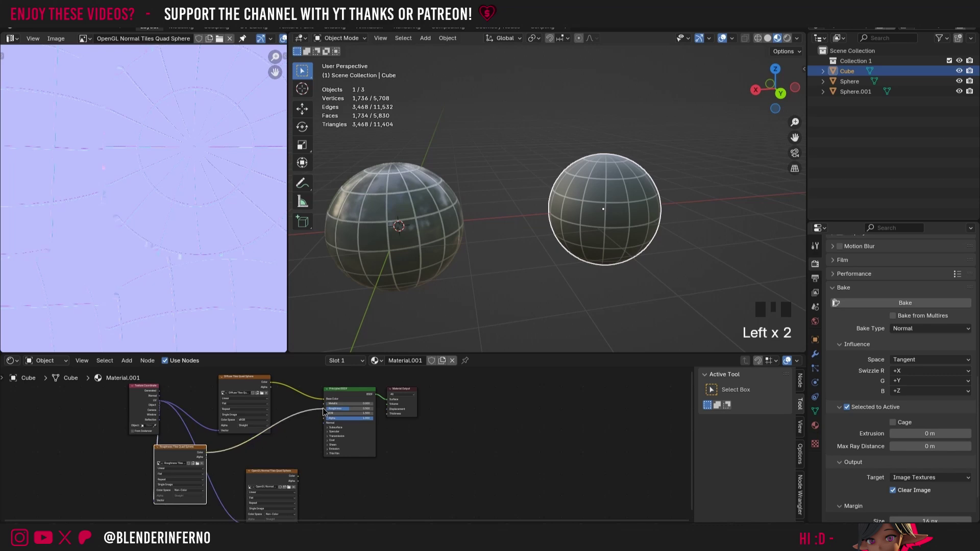
key("shift+a")
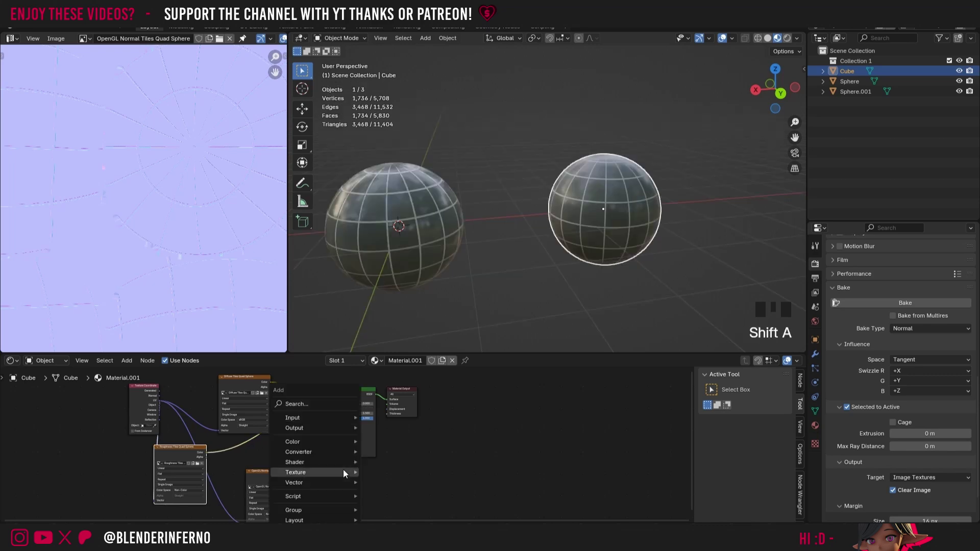
mouse_move(327, 464)
mouse_move(320, 482)
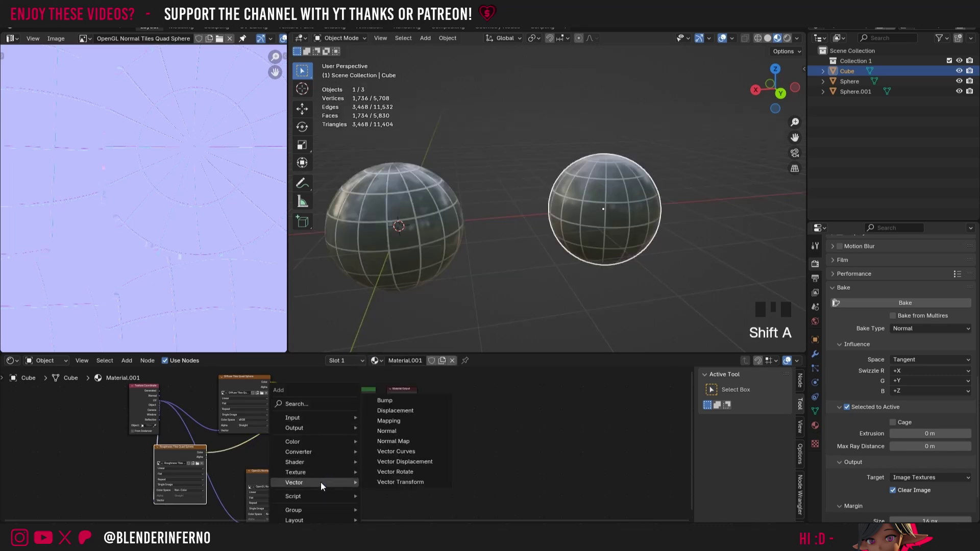
left_click(413, 441)
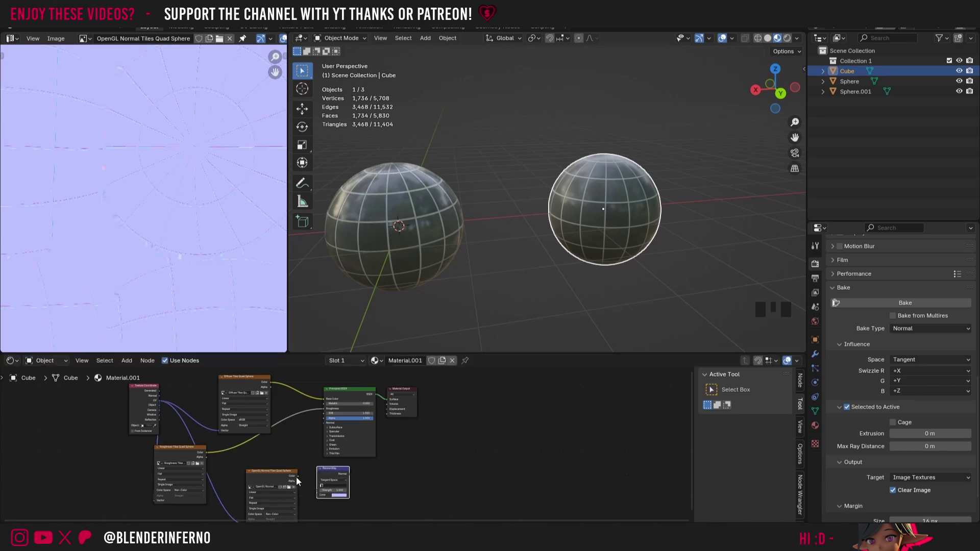
left_click(312, 488)
left_click_drag(312, 489, 329, 426)
Examine the baked tile material up close on the cube-based sphere, including the grout lines and the pole
scroll(627, 187, "up", 5)
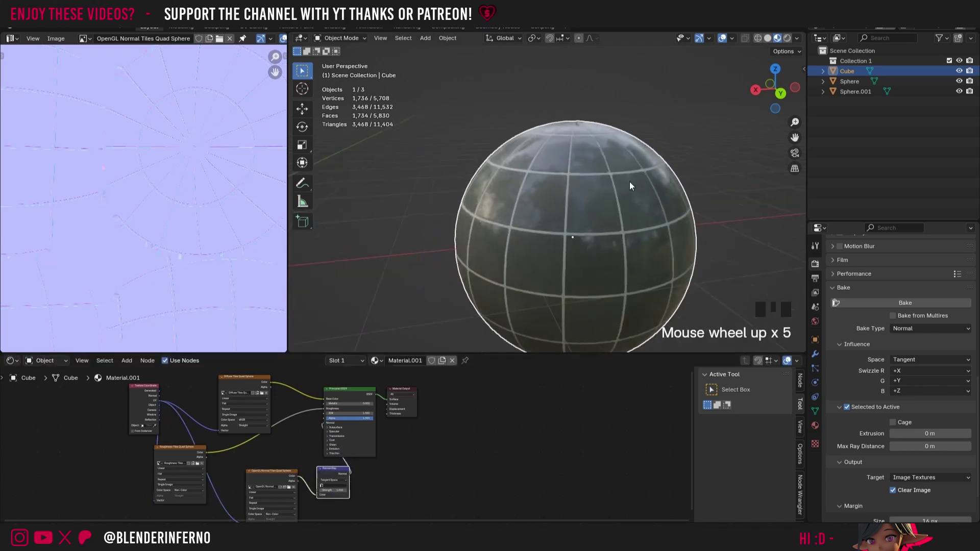
left_click_drag(775, 88, 774, 102)
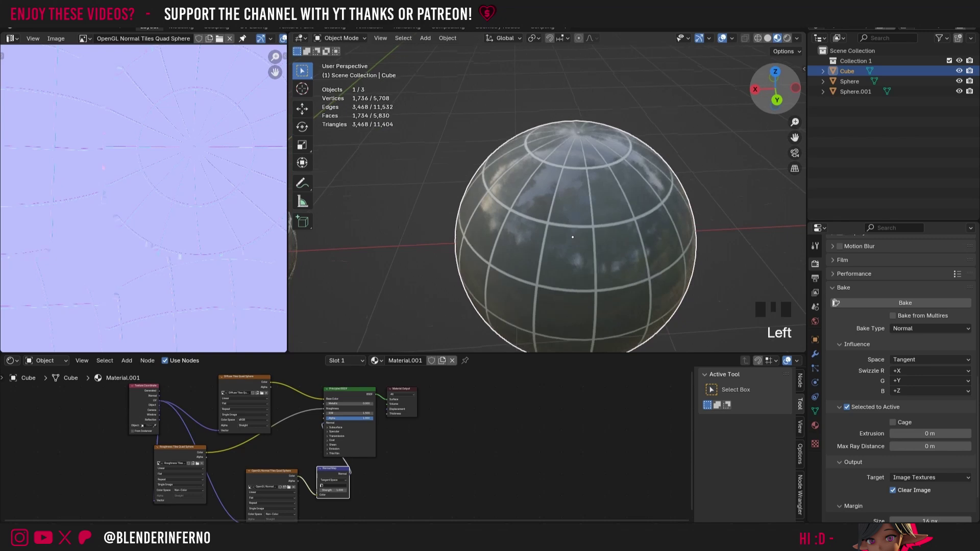
scroll(590, 229, "up", 3)
scroll(592, 225, "up", 5)
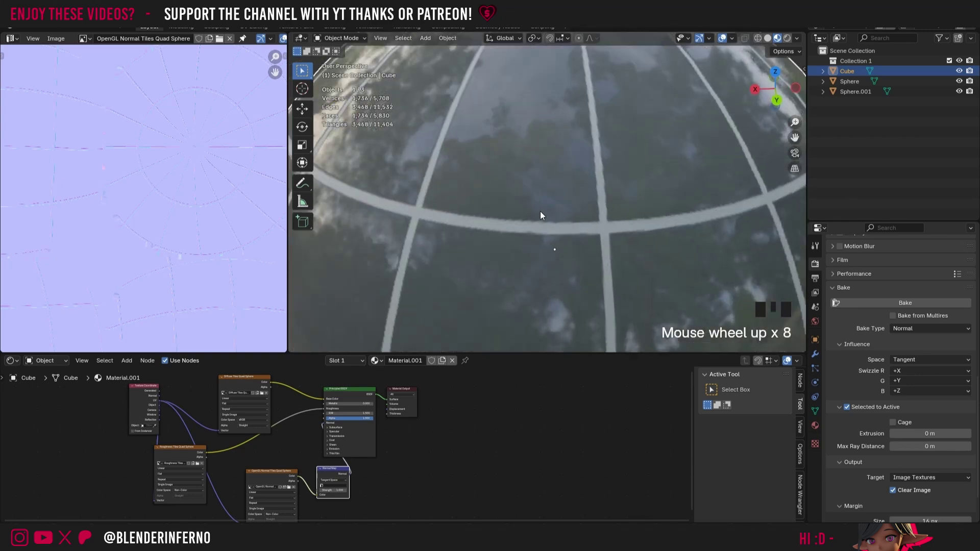
scroll(672, 209, "down", 5)
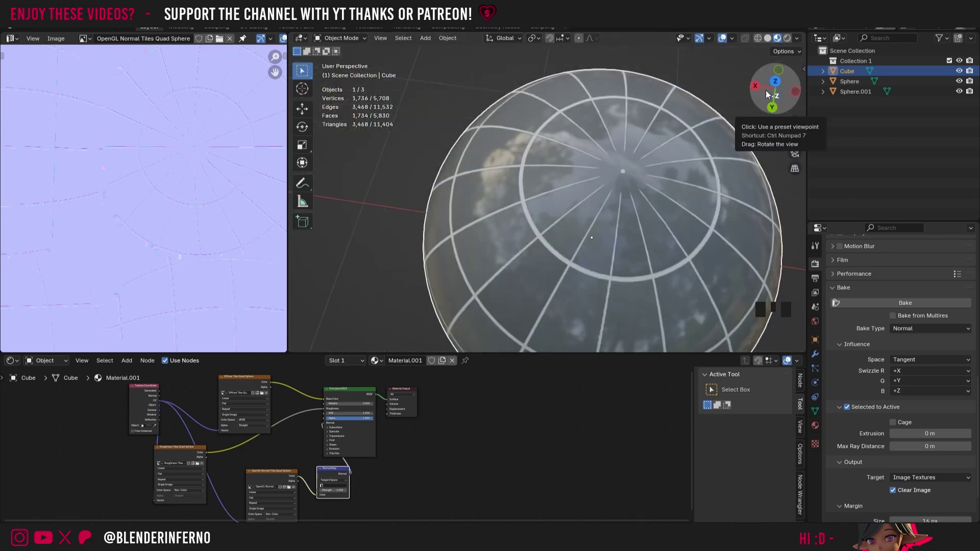
scroll(650, 175, "up", 4)
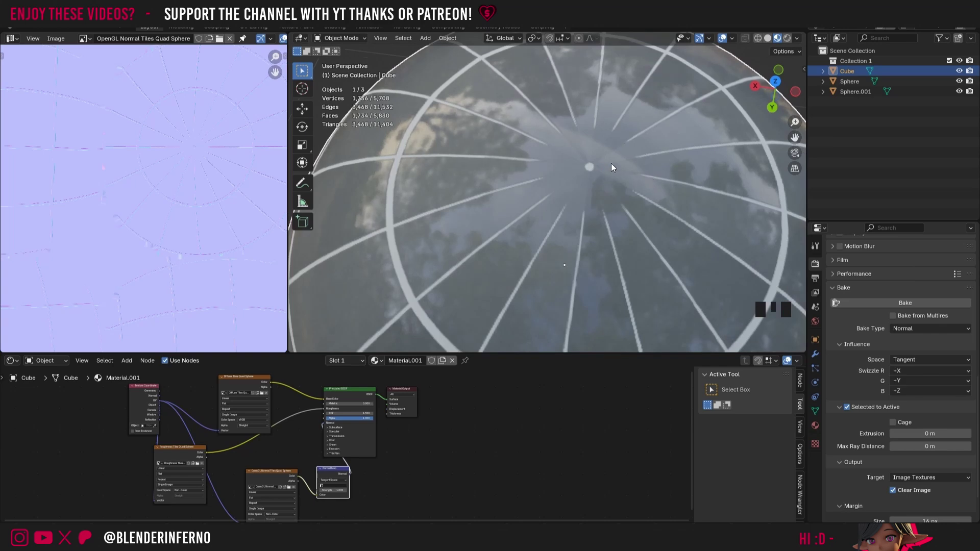
scroll(611, 167, "down", 8)
Compare the baked material on the cube-based sphere with the other two spheres from several angles
left_click_drag(794, 138, 461, 163)
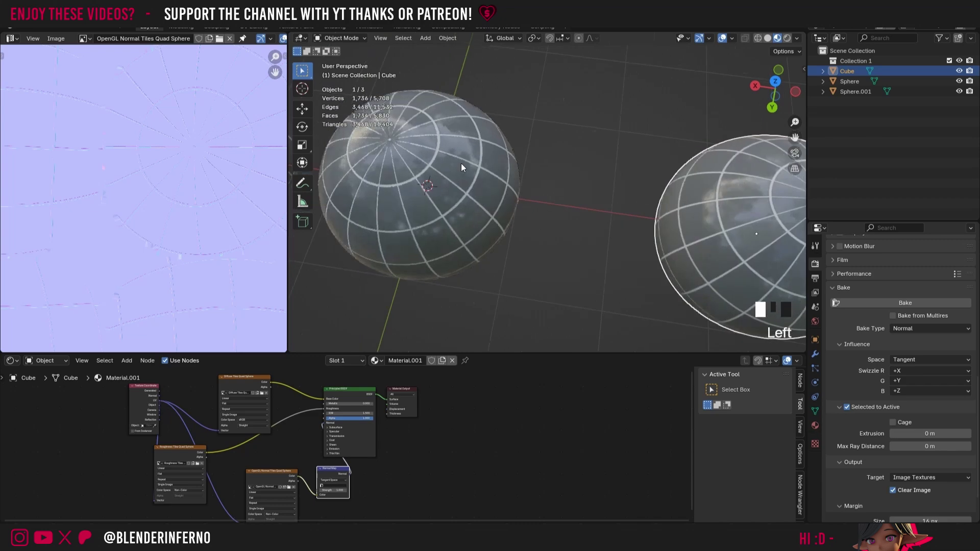
left_click(458, 163)
left_click_drag(775, 95, 786, 141)
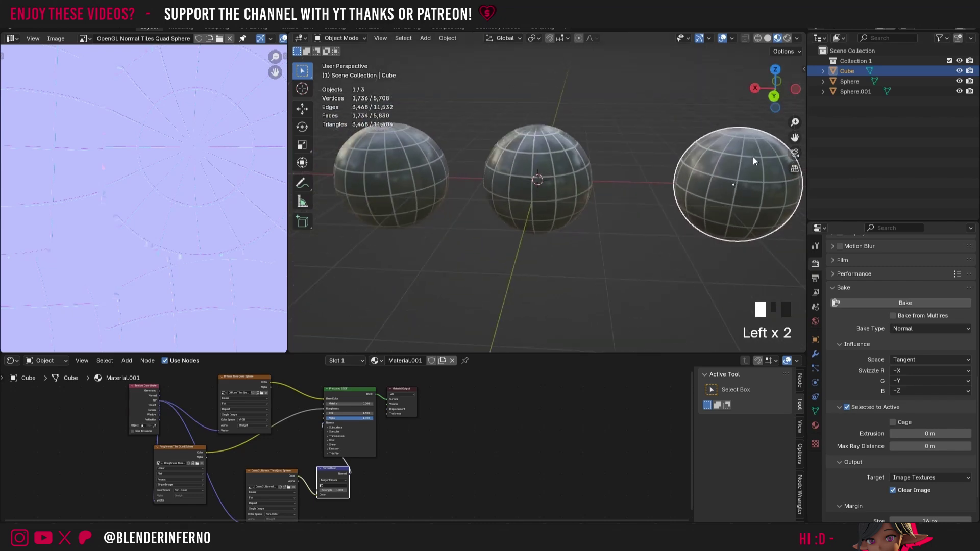
scroll(754, 161, "down", 2)
left_click(793, 89)
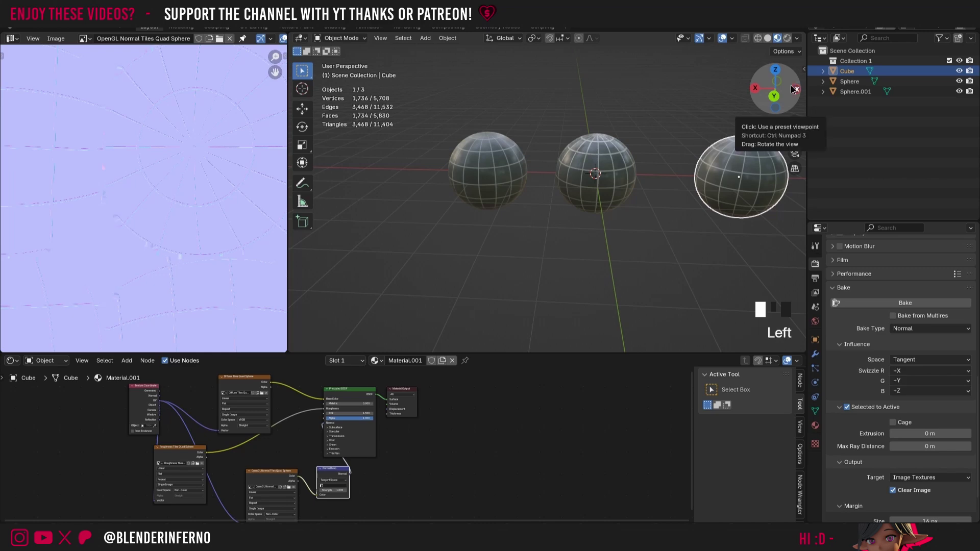
left_click_drag(794, 89, 739, 180)
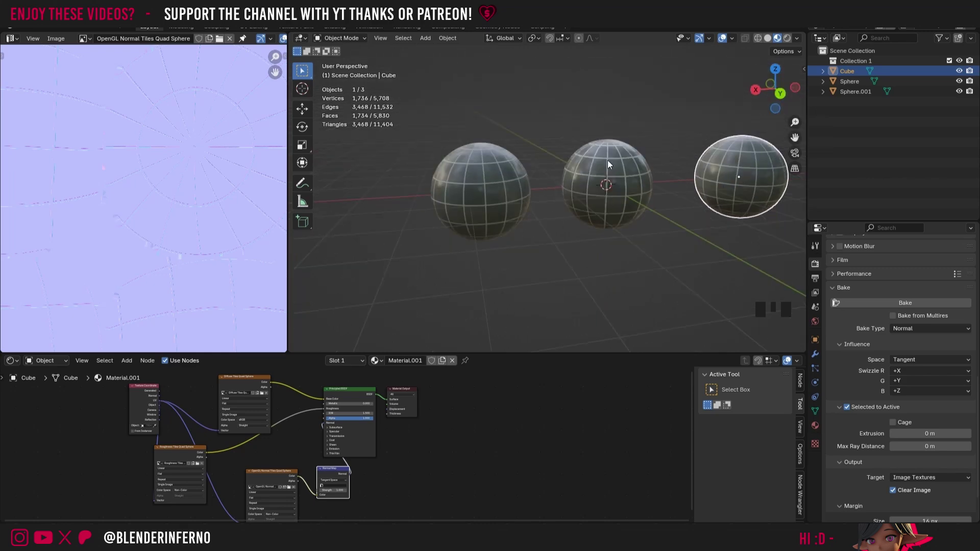
scroll(624, 136, "up", 3)
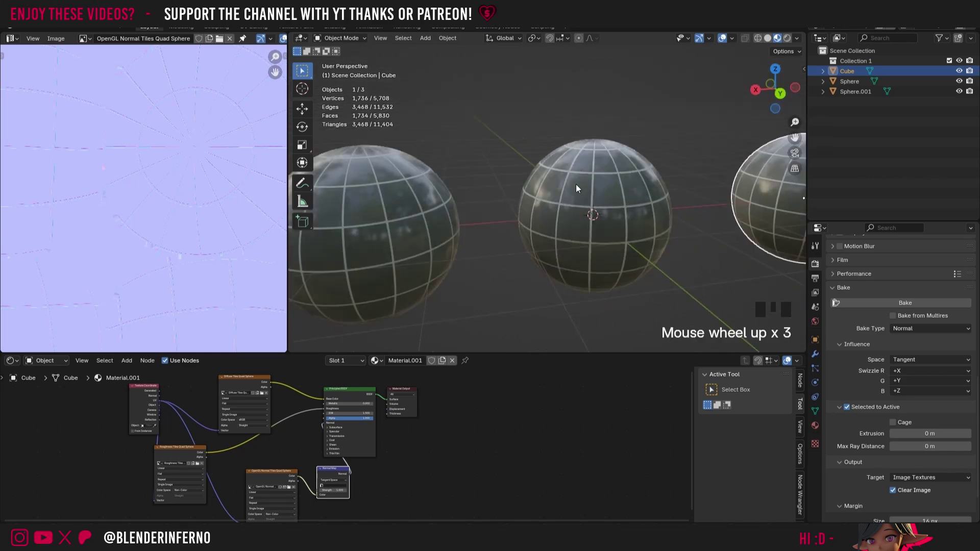
Select the original UV sphere and examine the Brick Texture node inside its Basic Tiles Shader group
left_click(604, 186)
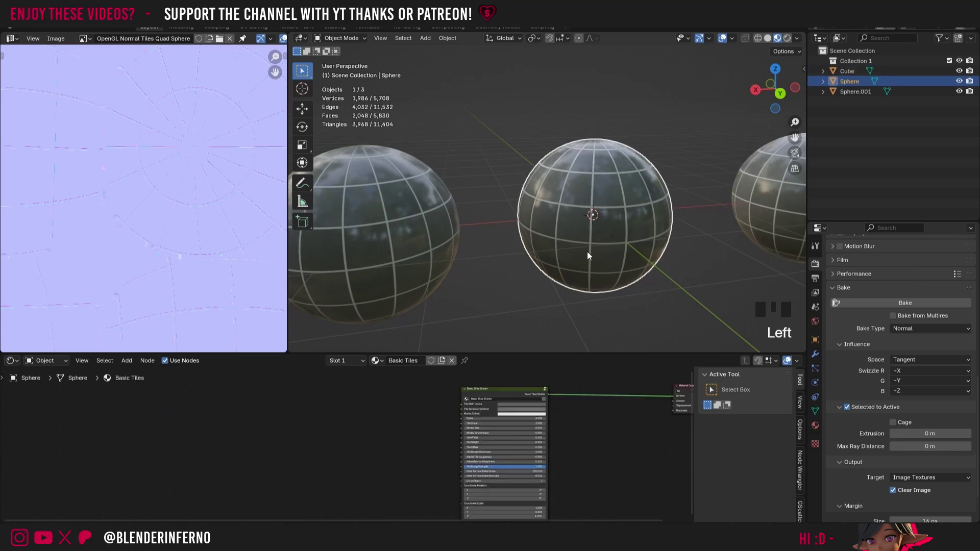
scroll(551, 390, "up", 9)
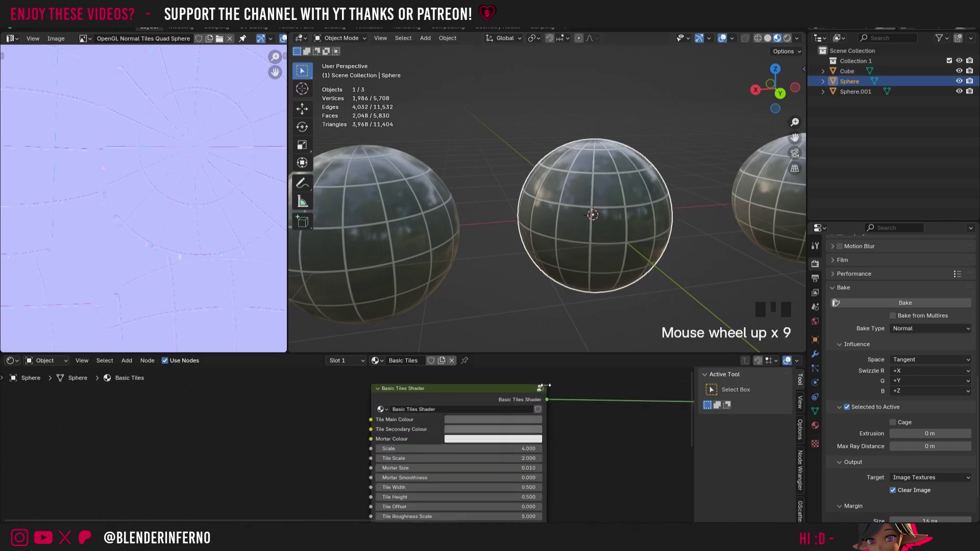
left_click(540, 390)
scroll(389, 437, "down", 3)
left_click(674, 389)
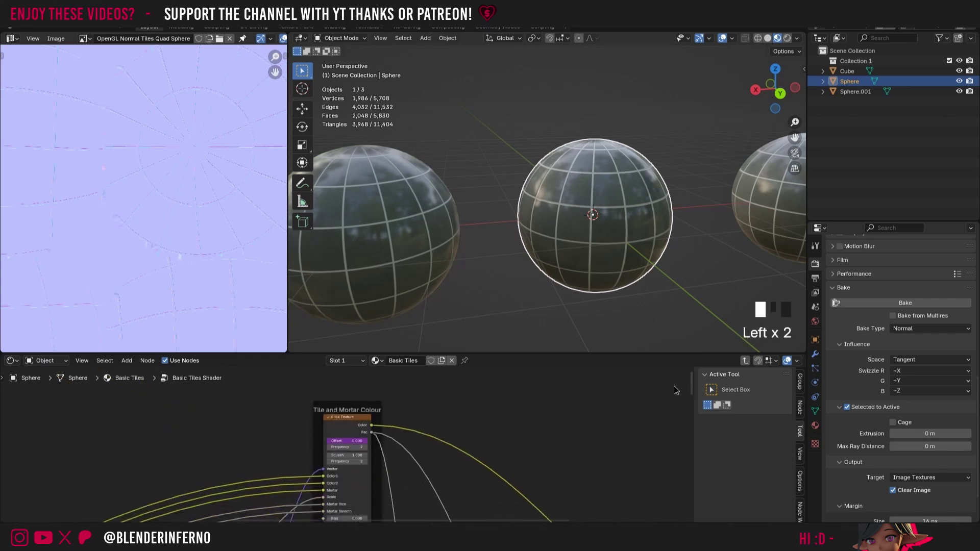
left_click_drag(347, 383, 352, 404)
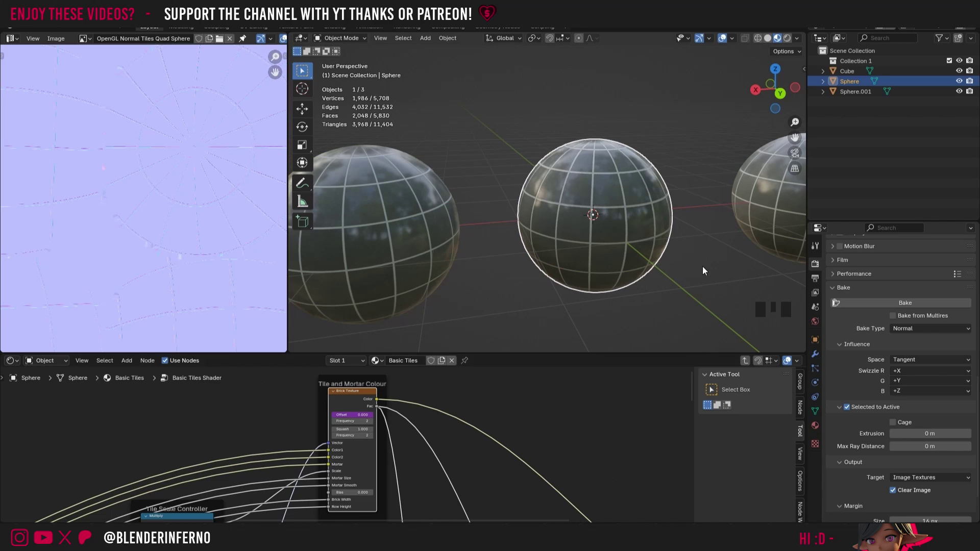
Reselect the cube-based sphere and view it alongside the other spheres
left_click_drag(795, 138, 634, 152)
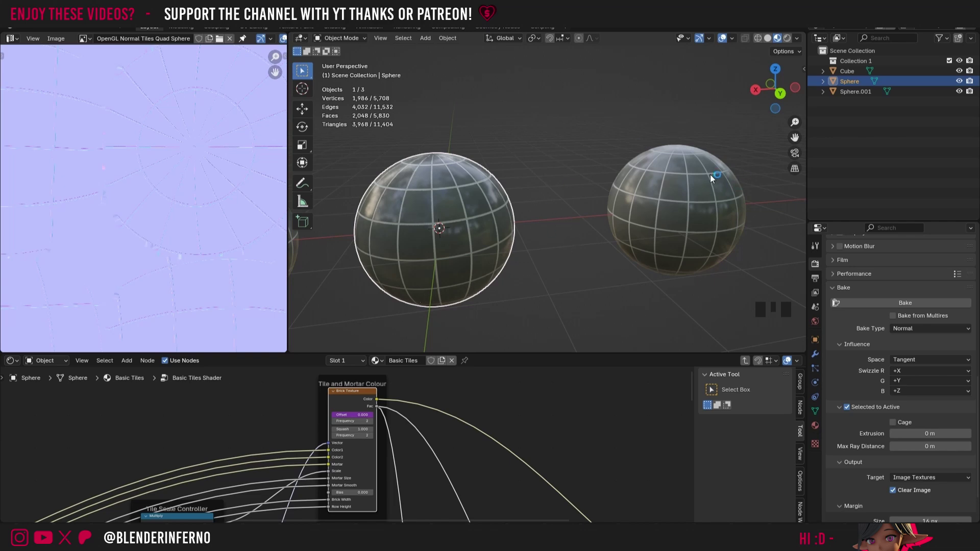
left_click(681, 153)
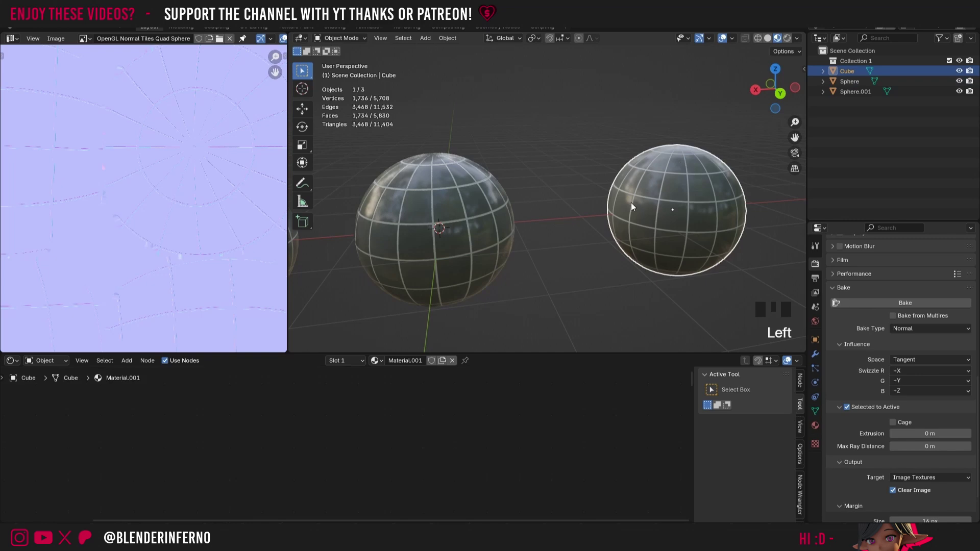
scroll(656, 234, "up", 3)
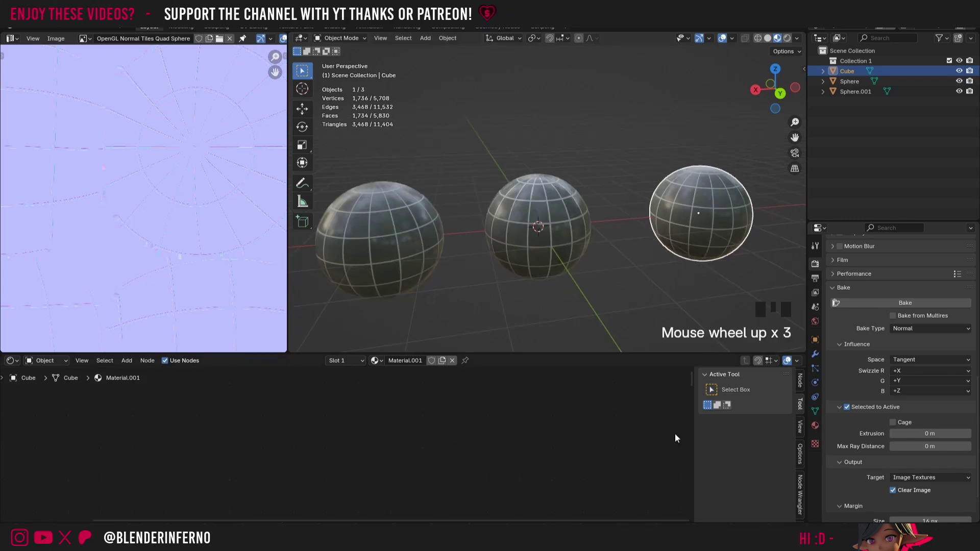